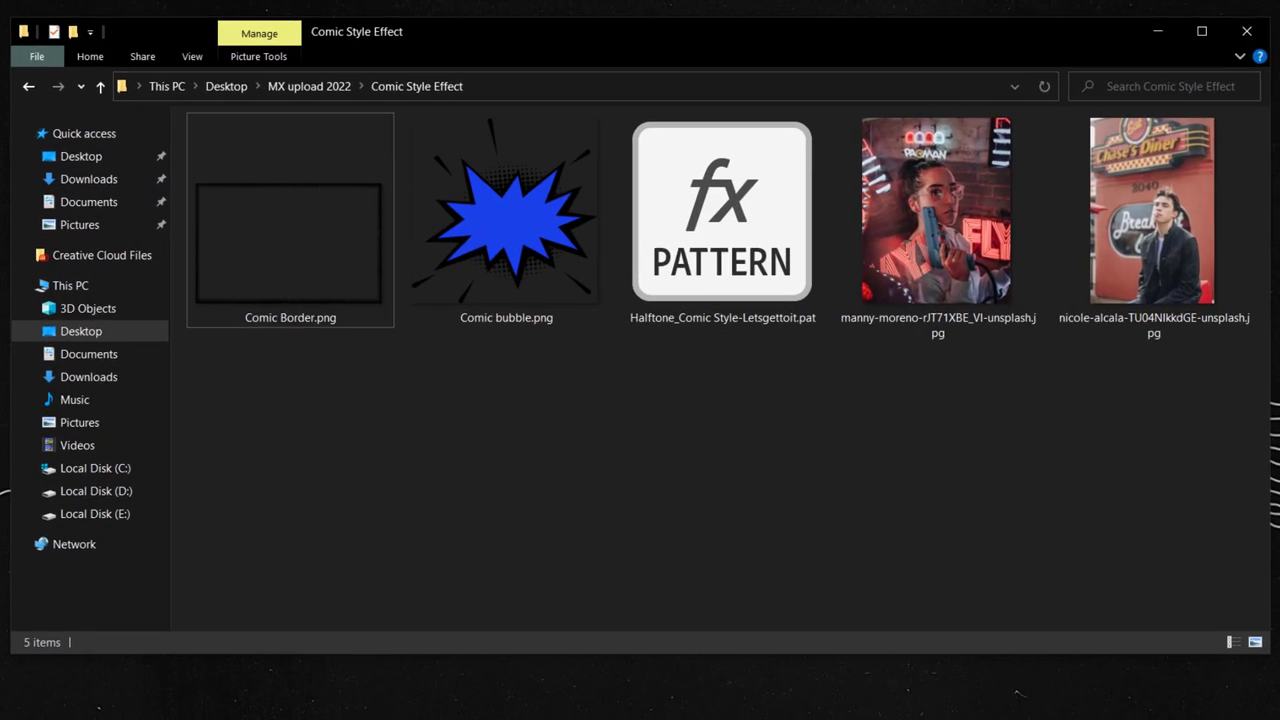
Step: Highlight the Comic Border, Comic bubble and halftone pattern assets, then return to Photoshop
double_click(305, 263)
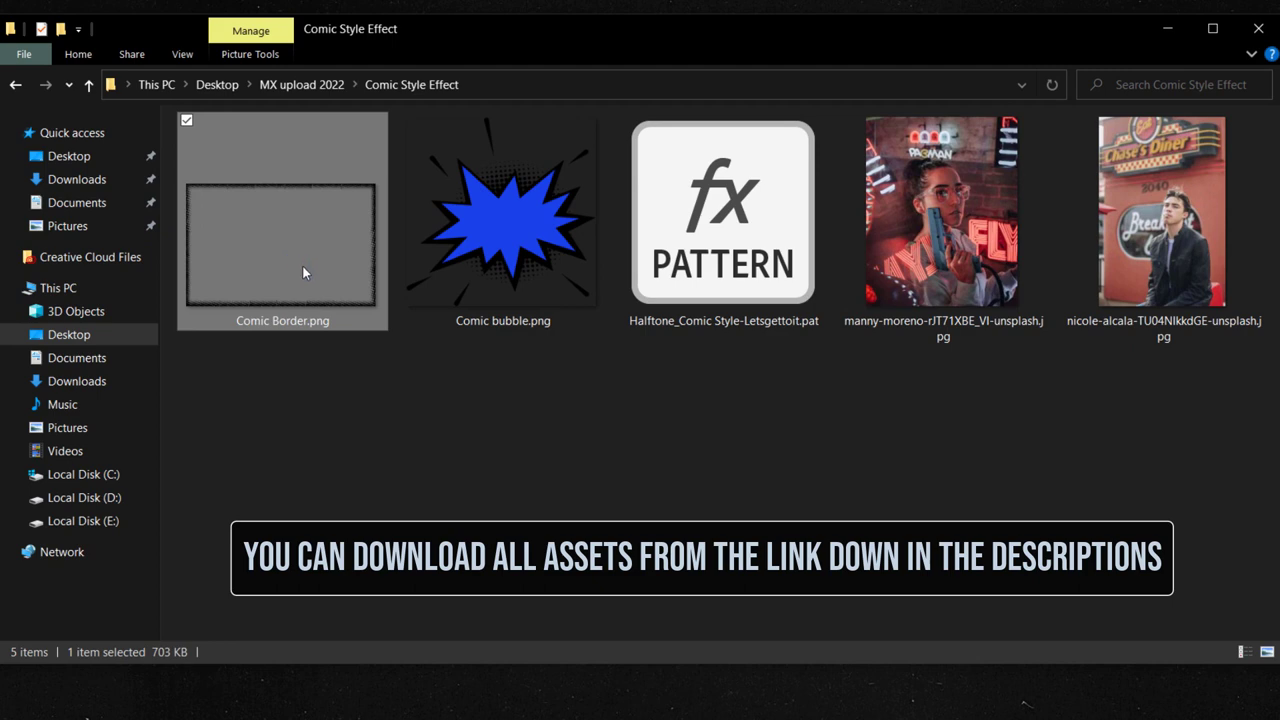
left_click(520, 246)
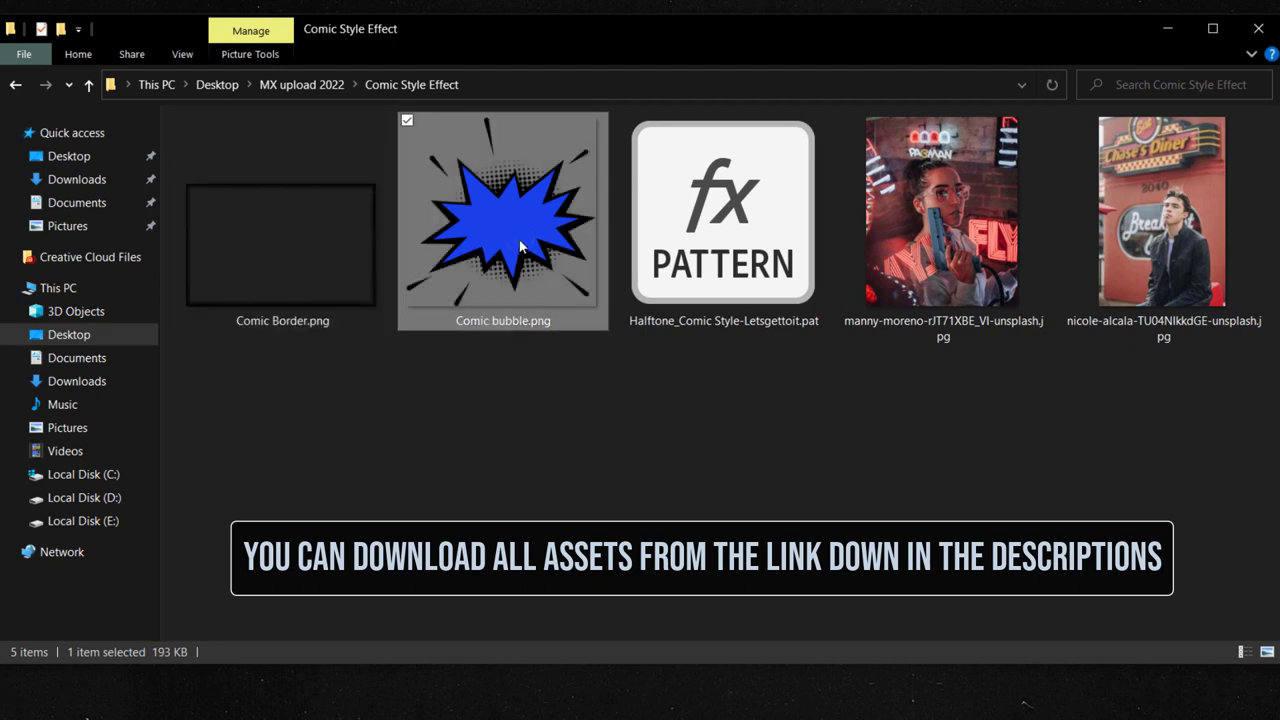
left_click(748, 228)
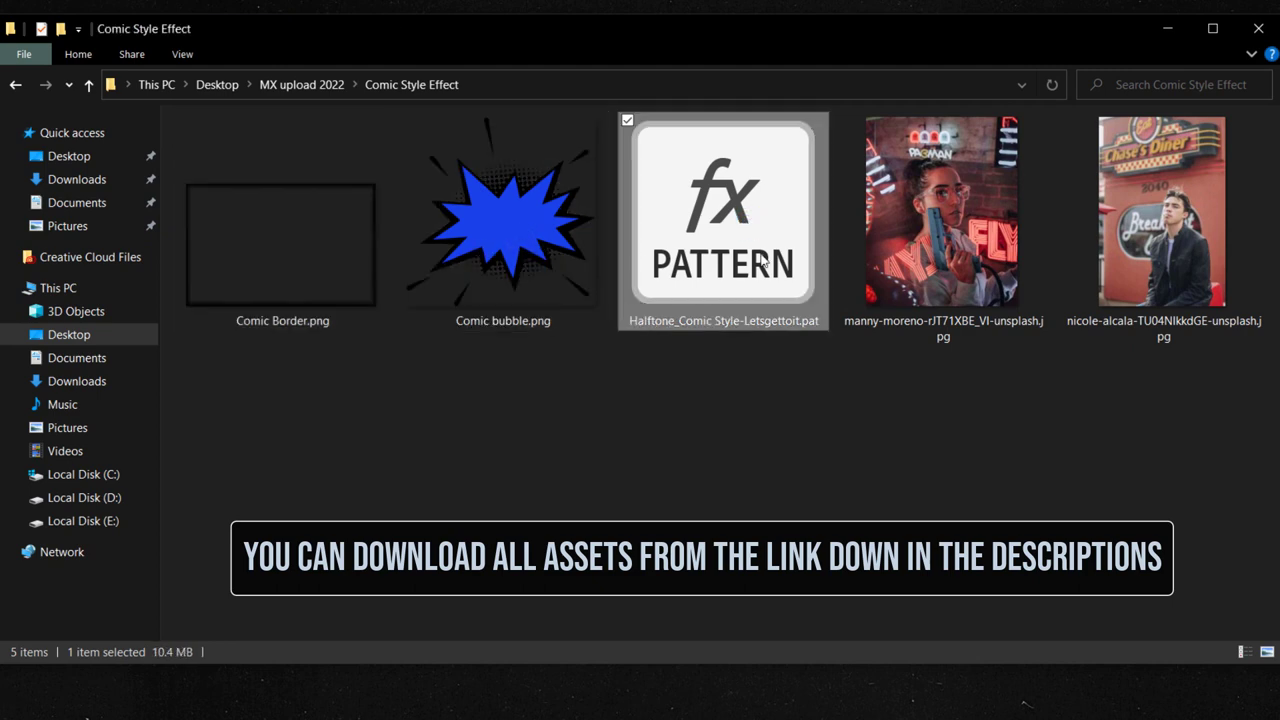
left_click(786, 421)
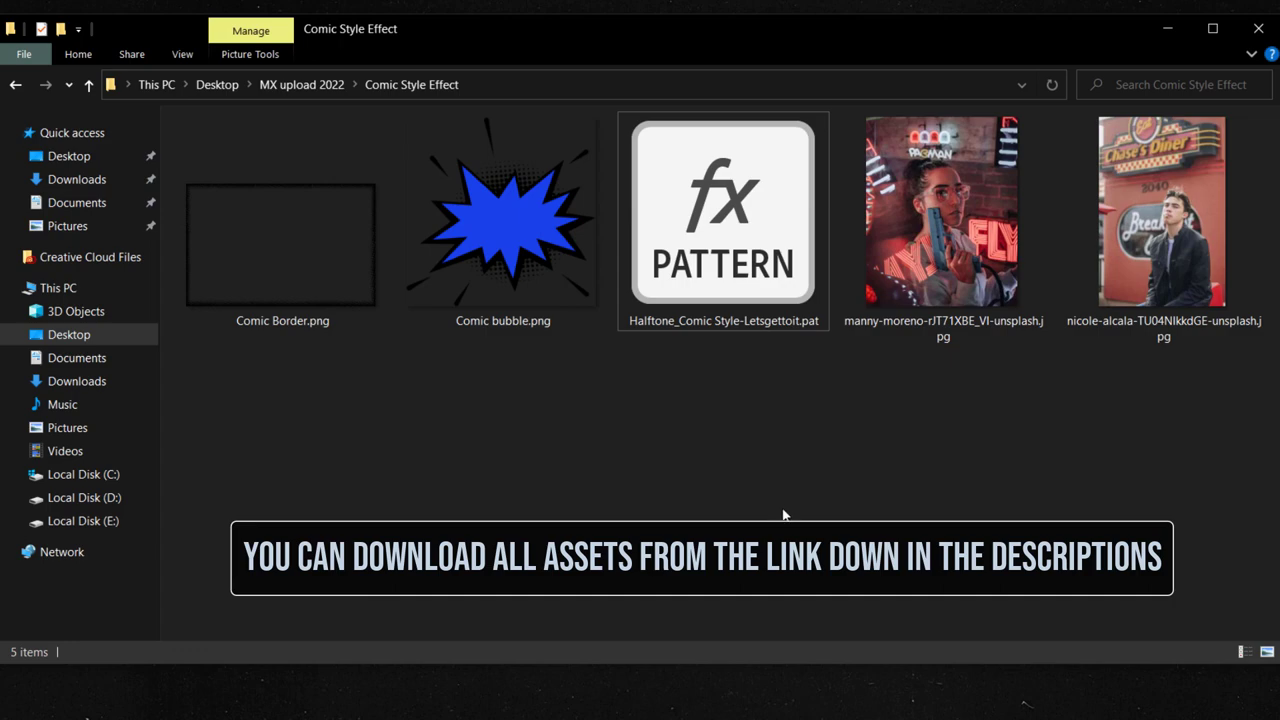
left_click(1167, 28)
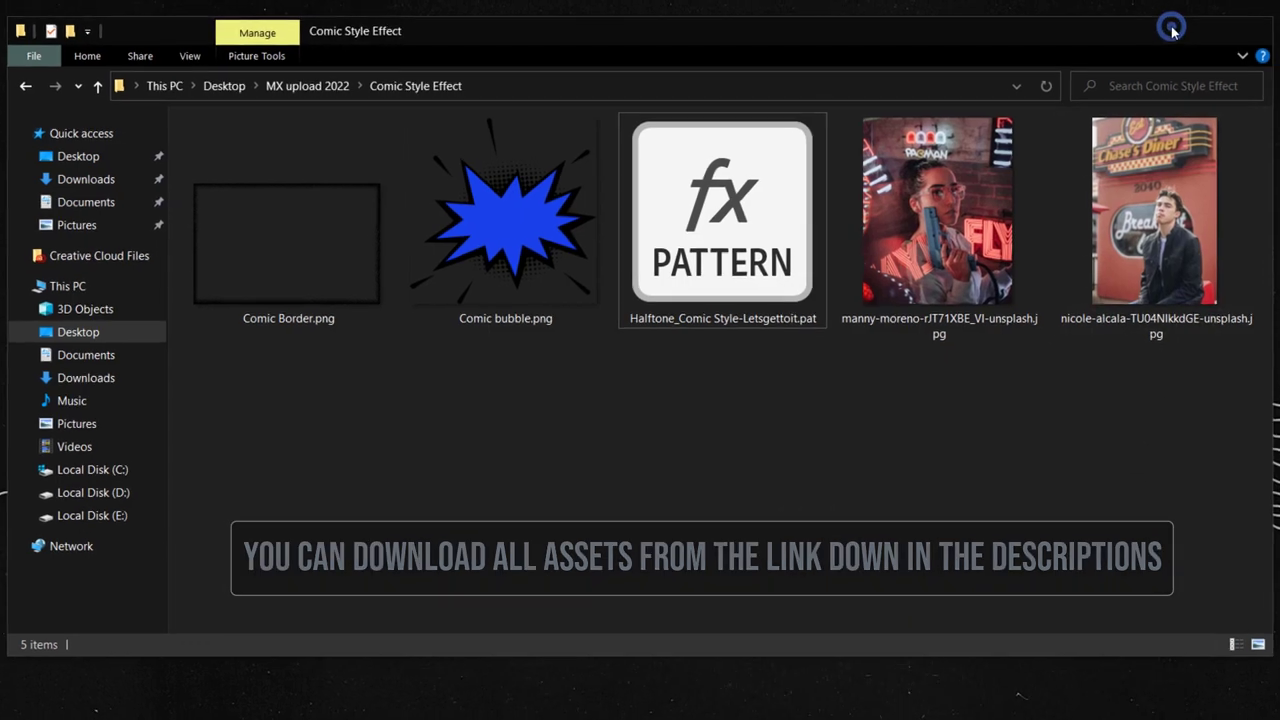
left_click(272, 714)
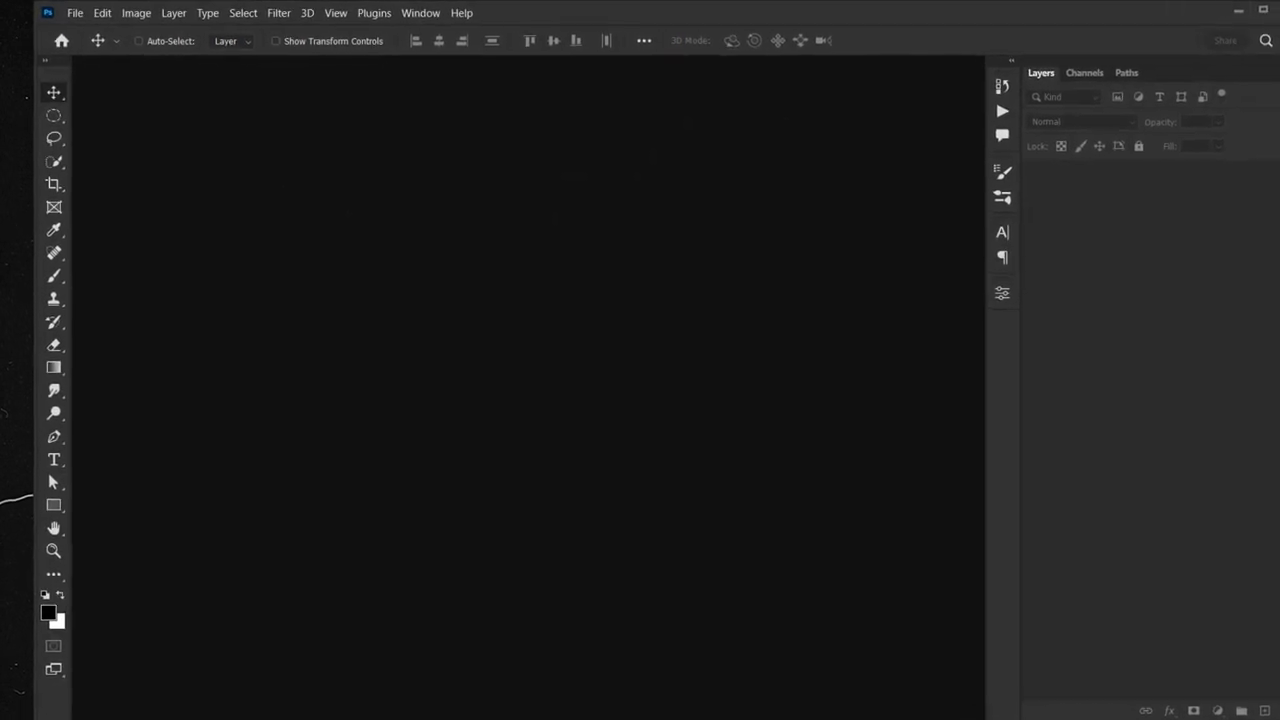
Step: Create a new 4000 × 2600 px document at 300 ppi with a white background
left_click(85, 14)
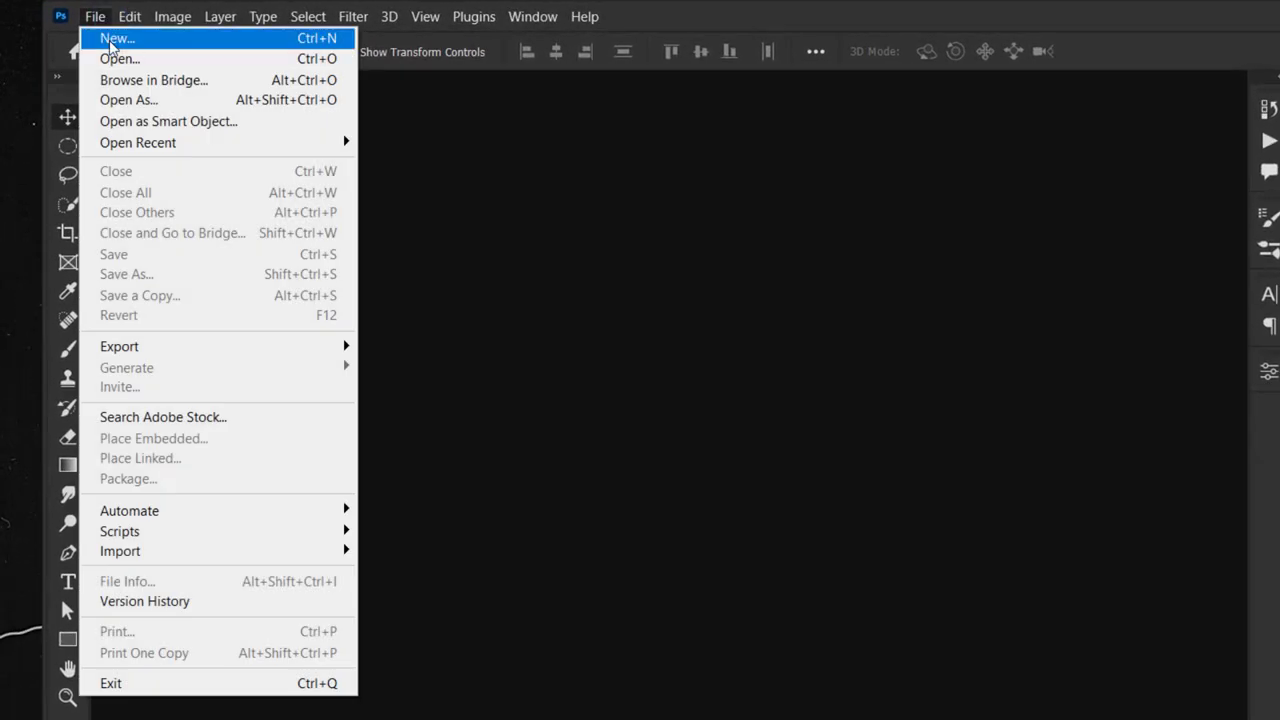
left_click(194, 46)
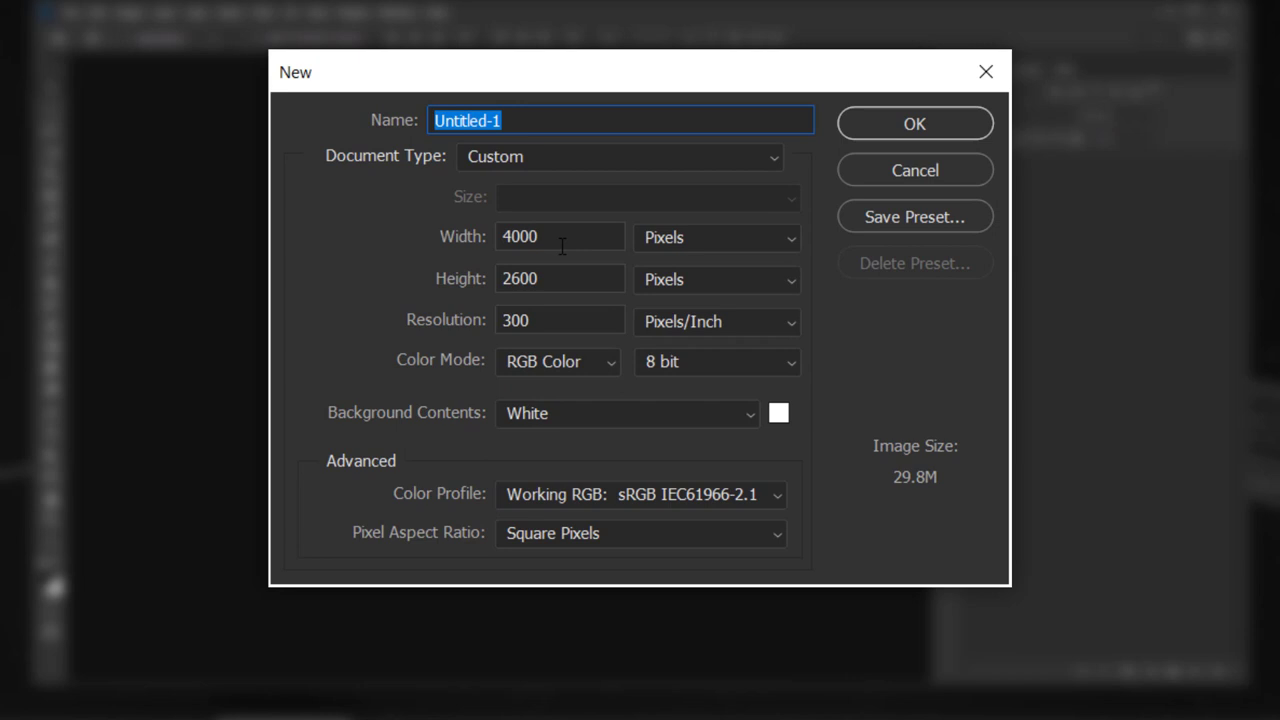
double_click(562, 246)
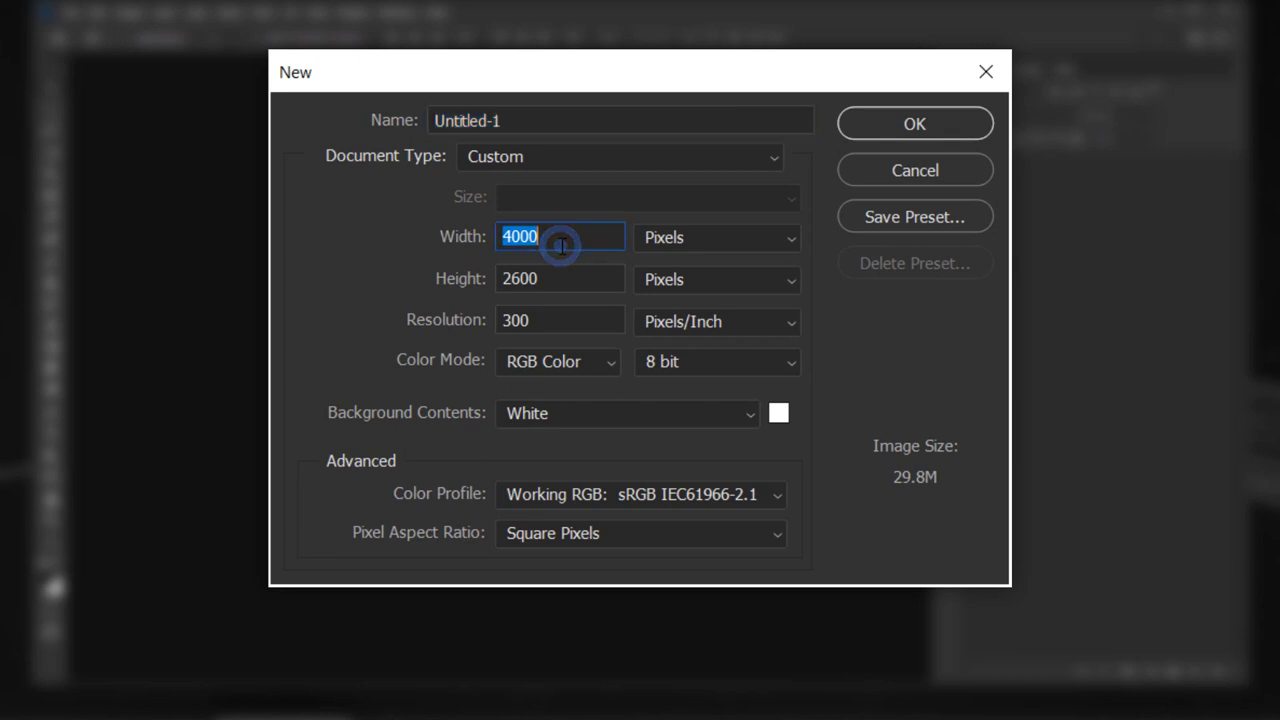
double_click(557, 274)
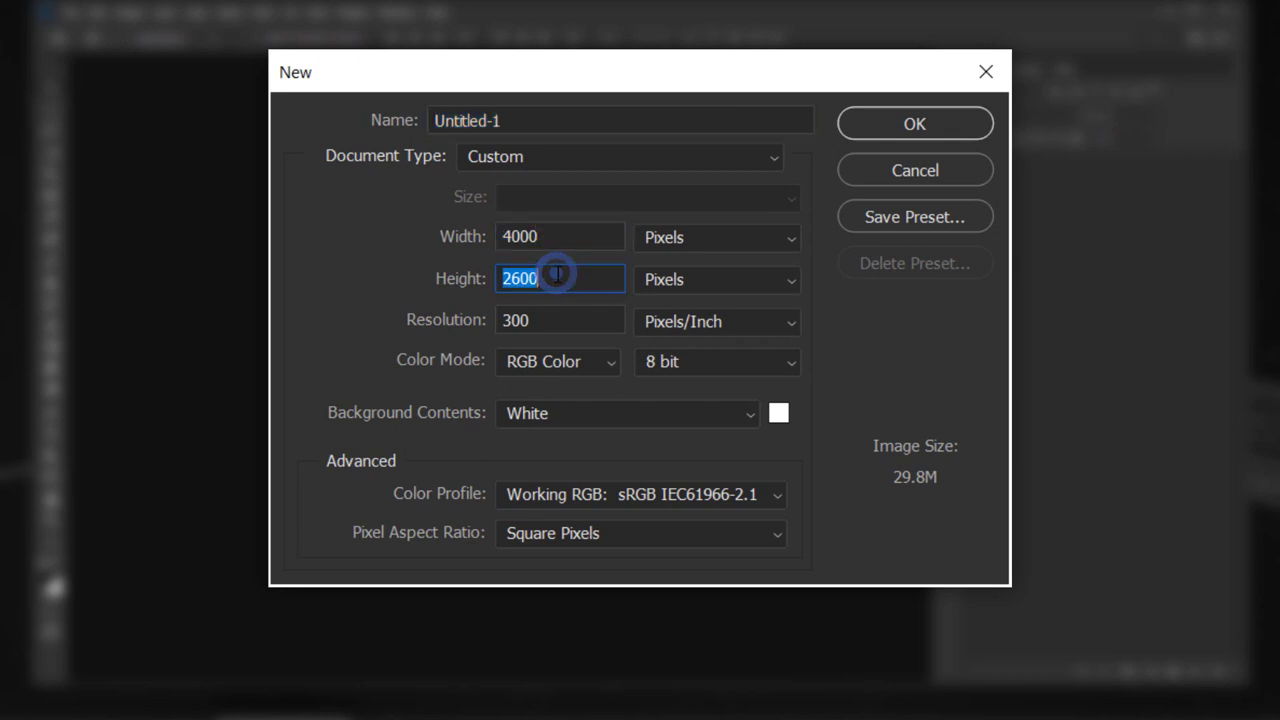
left_click(527, 321)
double_click(527, 321)
left_click(560, 325)
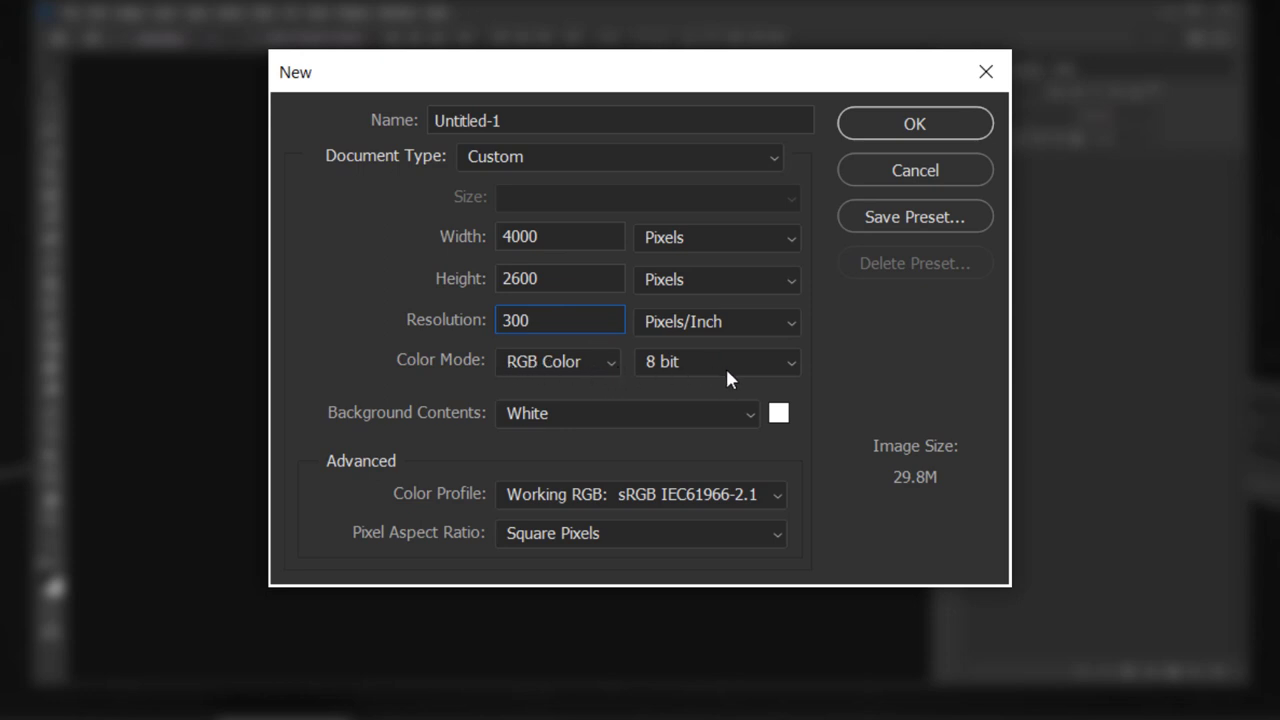
left_click(905, 125)
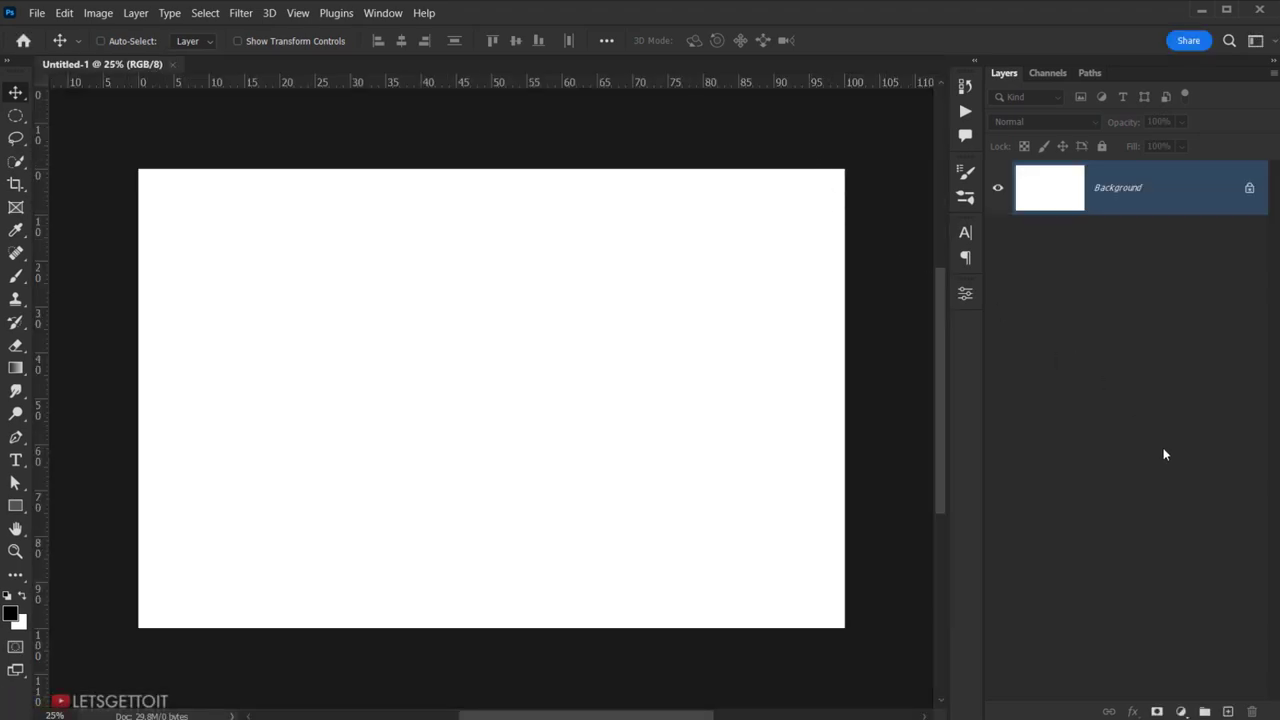
Step: Add a new layer named Image and convert it to a smart object
left_click(1229, 711)
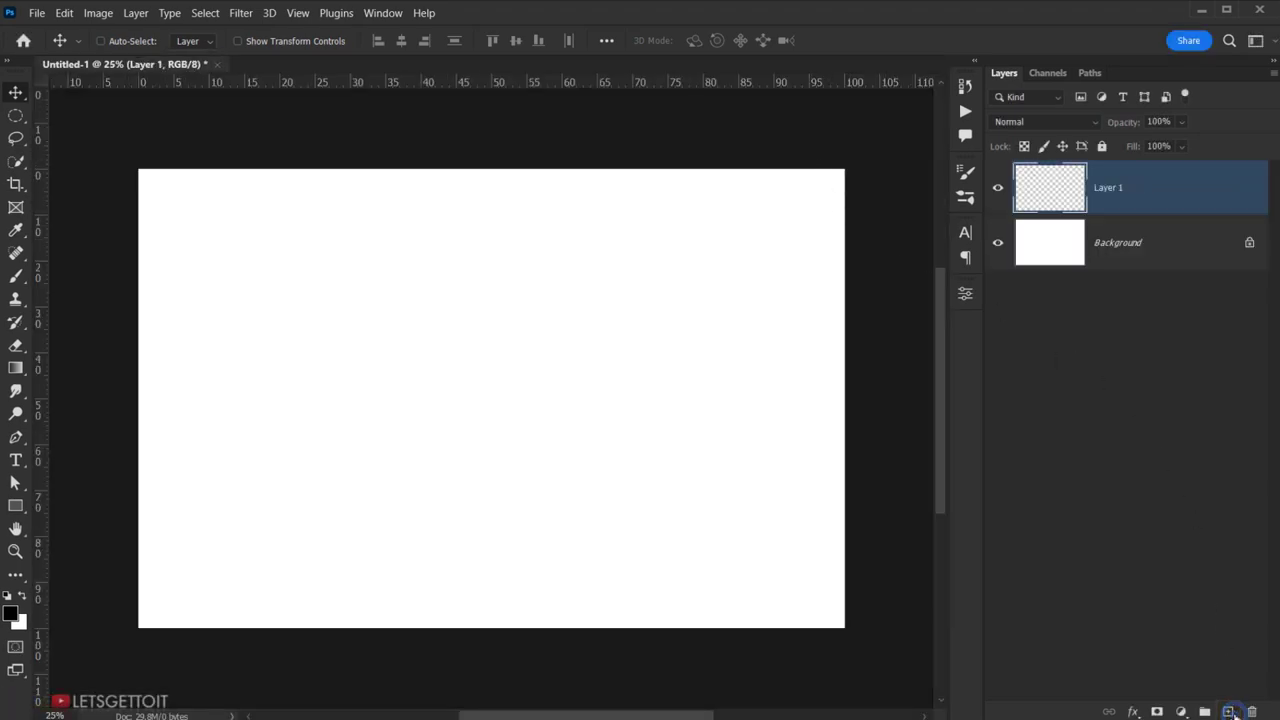
double_click(1108, 188)
key("BackSpace")
type("Image")
key("Return")
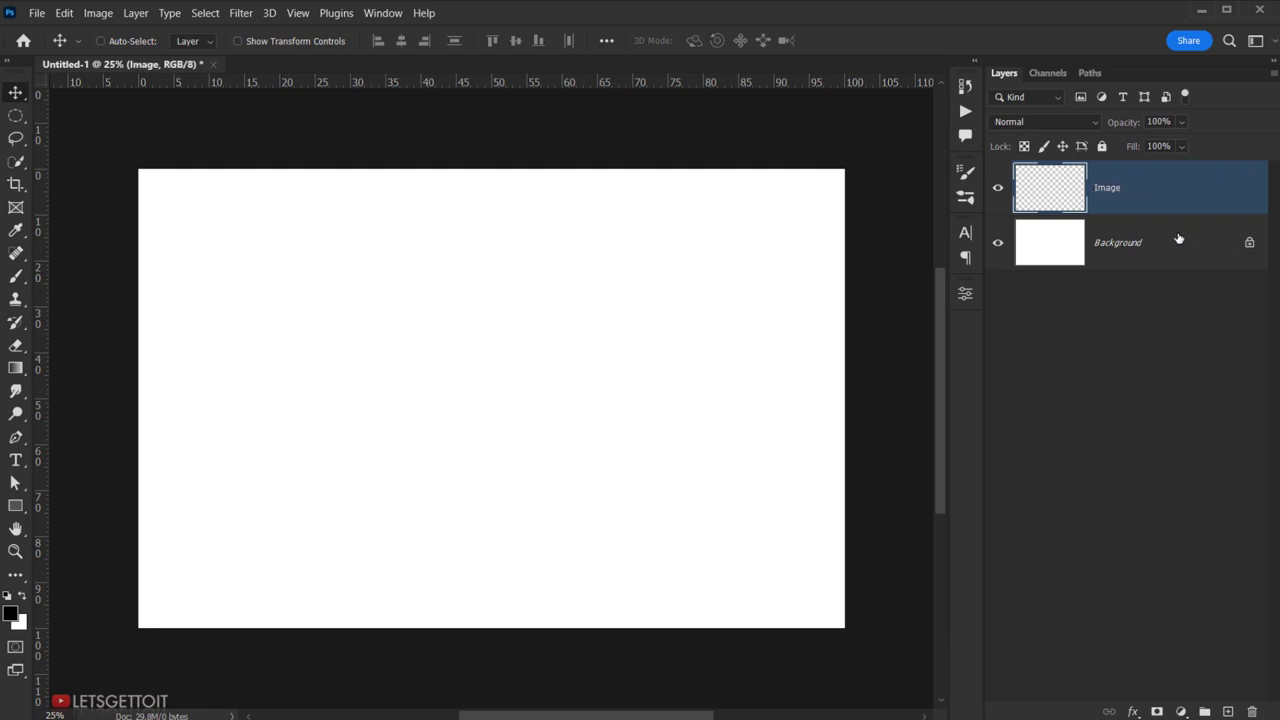
right_click(1174, 186)
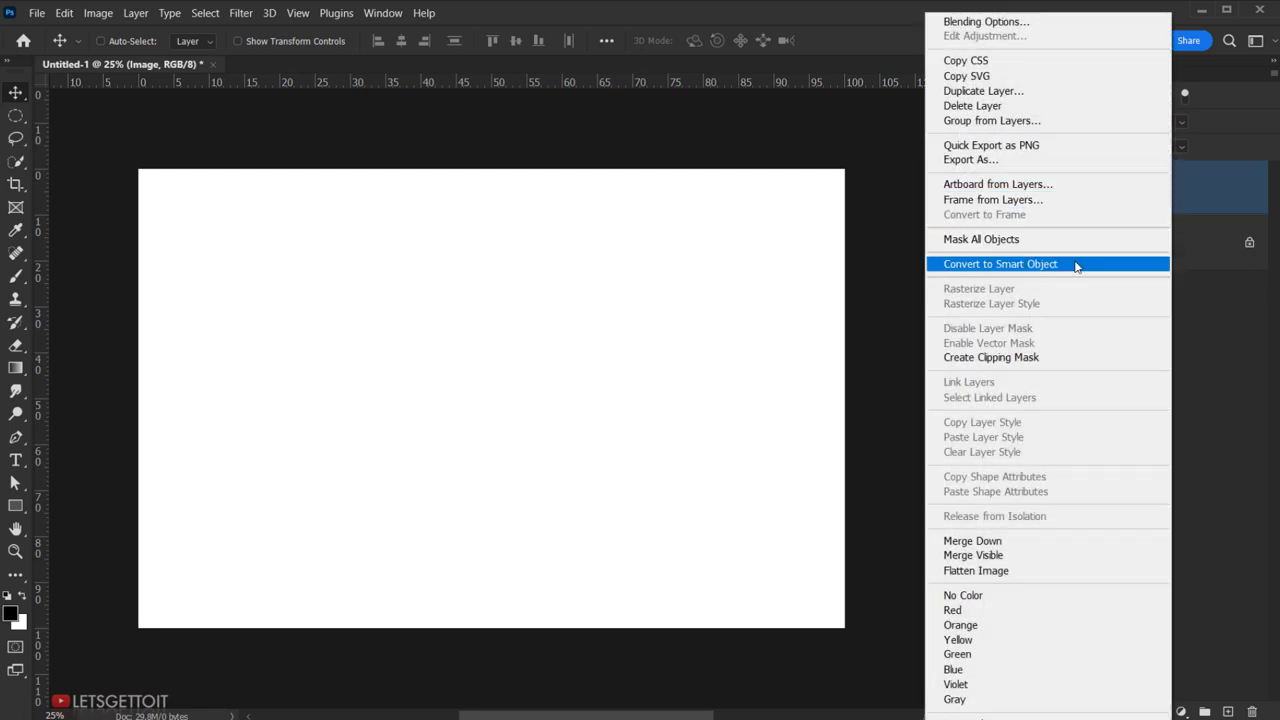
left_click(1149, 264)
Step: Delete the Background layer and open the Image smart object's contents
left_click(1195, 250)
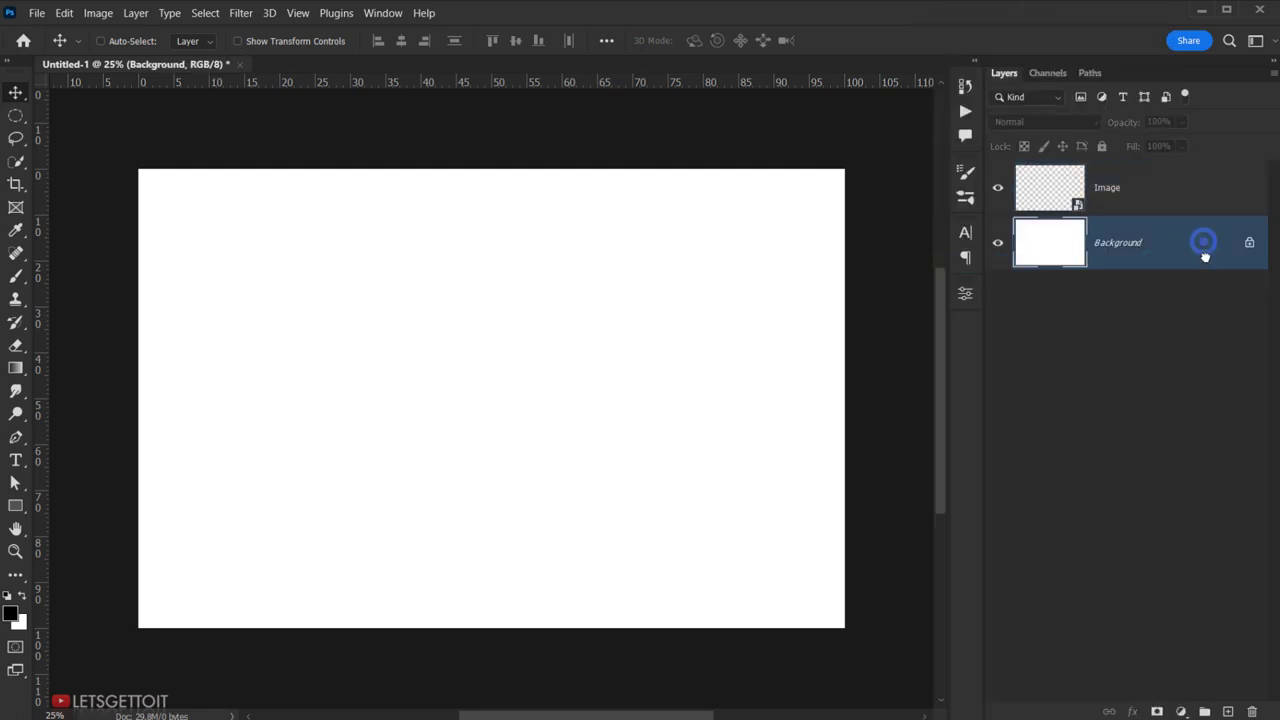
left_click_drag(1205, 257, 1252, 711)
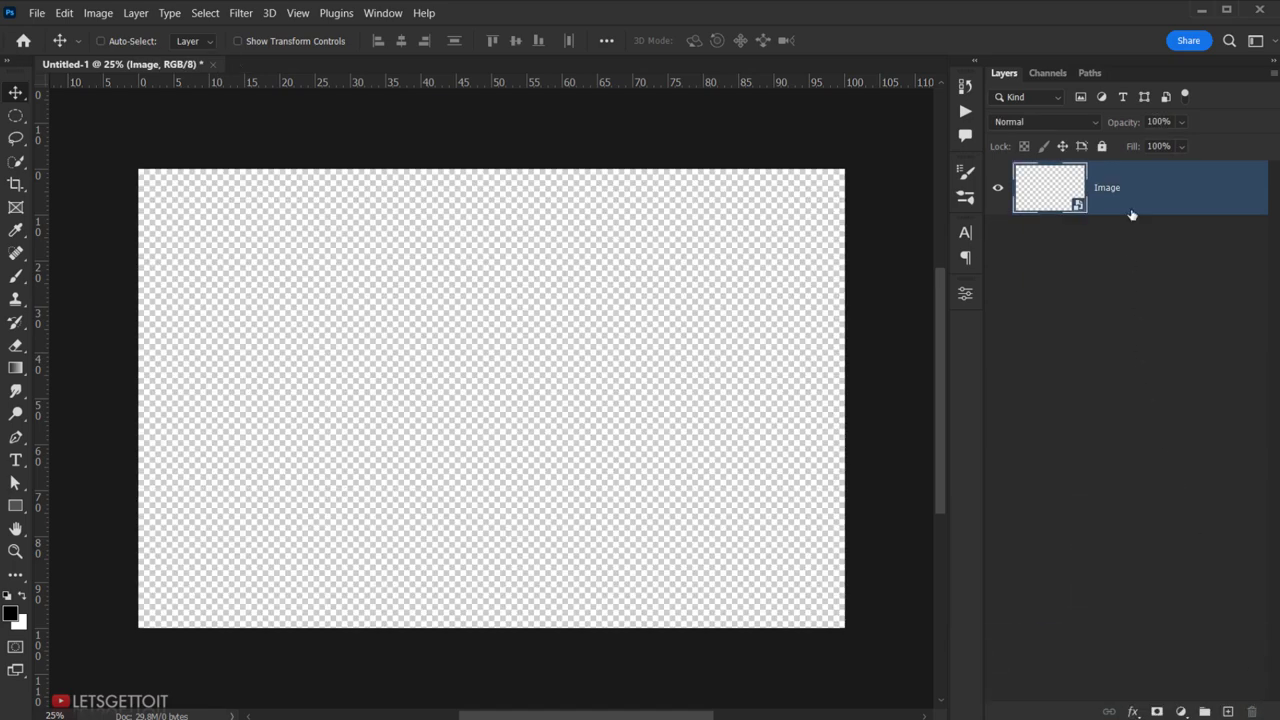
right_click(1133, 185)
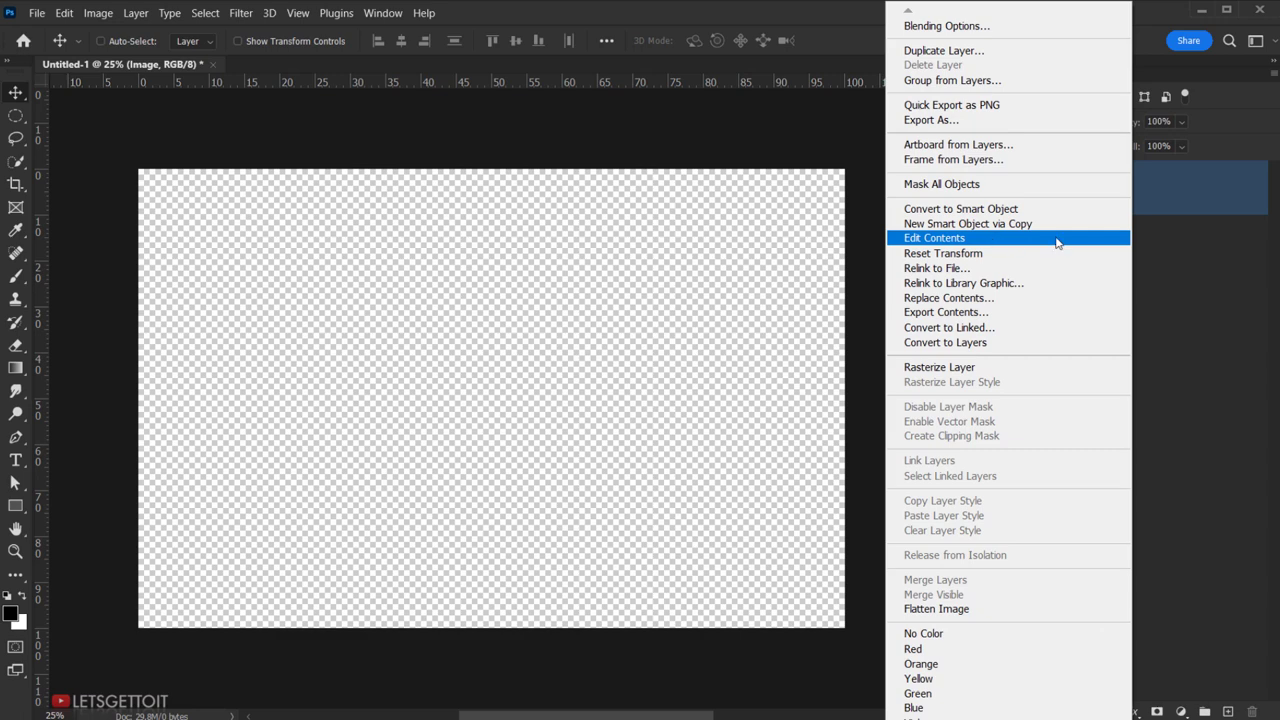
left_click(1084, 240)
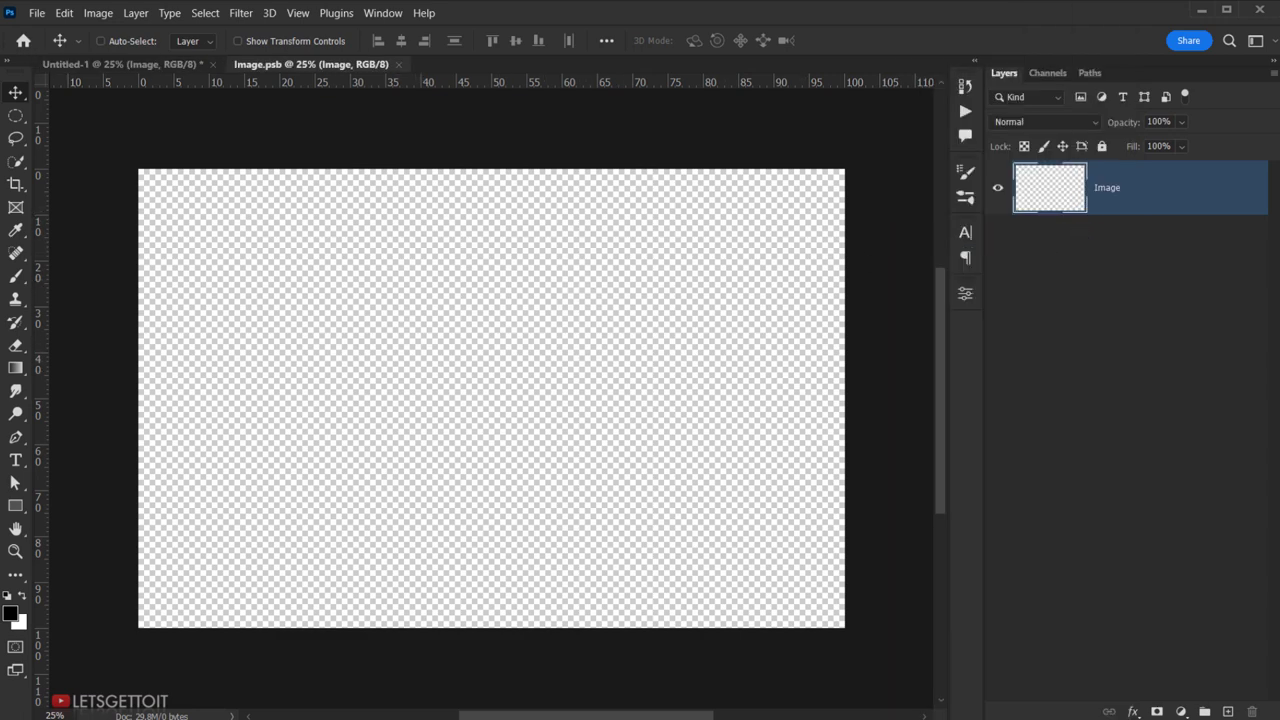
Step: Place the diner portrait photo into Image.psb, scaled to fill the canvas and framed on the face
key("super+e")
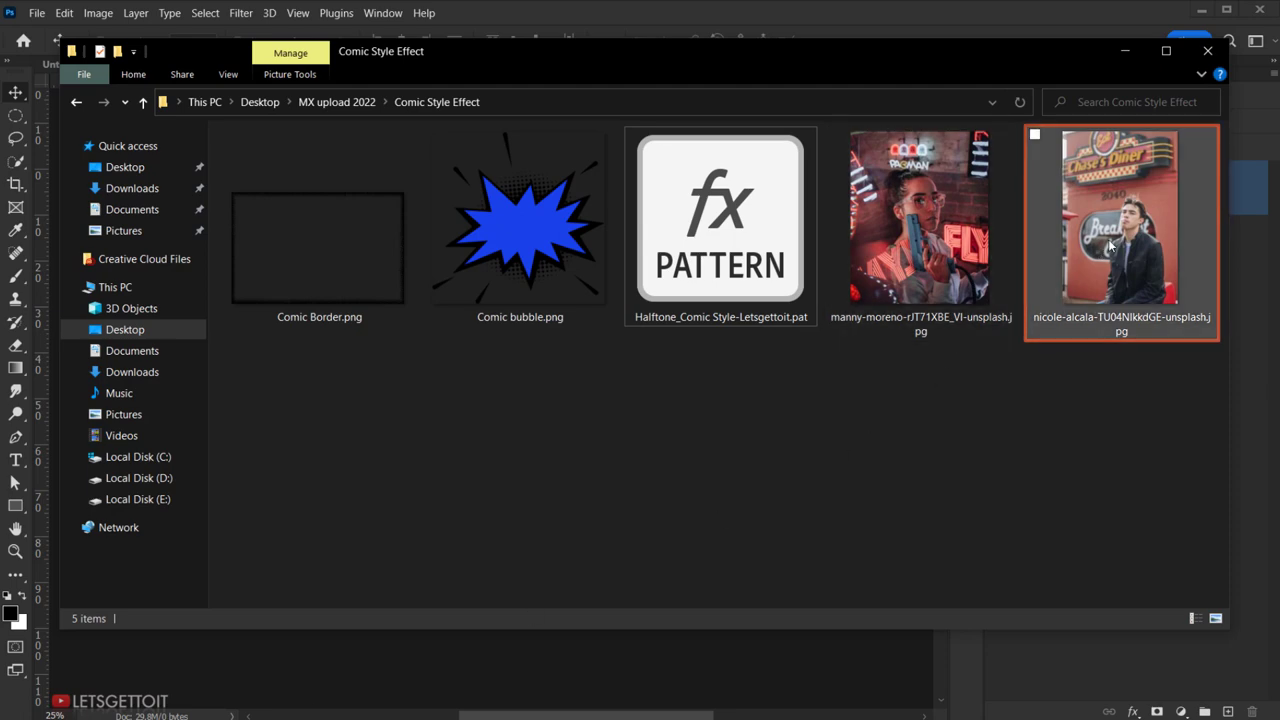
left_click(1108, 239)
mouse_move(1161, 224)
left_mouse_down()
mouse_move(1017, 405)
mouse_move(735, 690)
left_mouse_up()
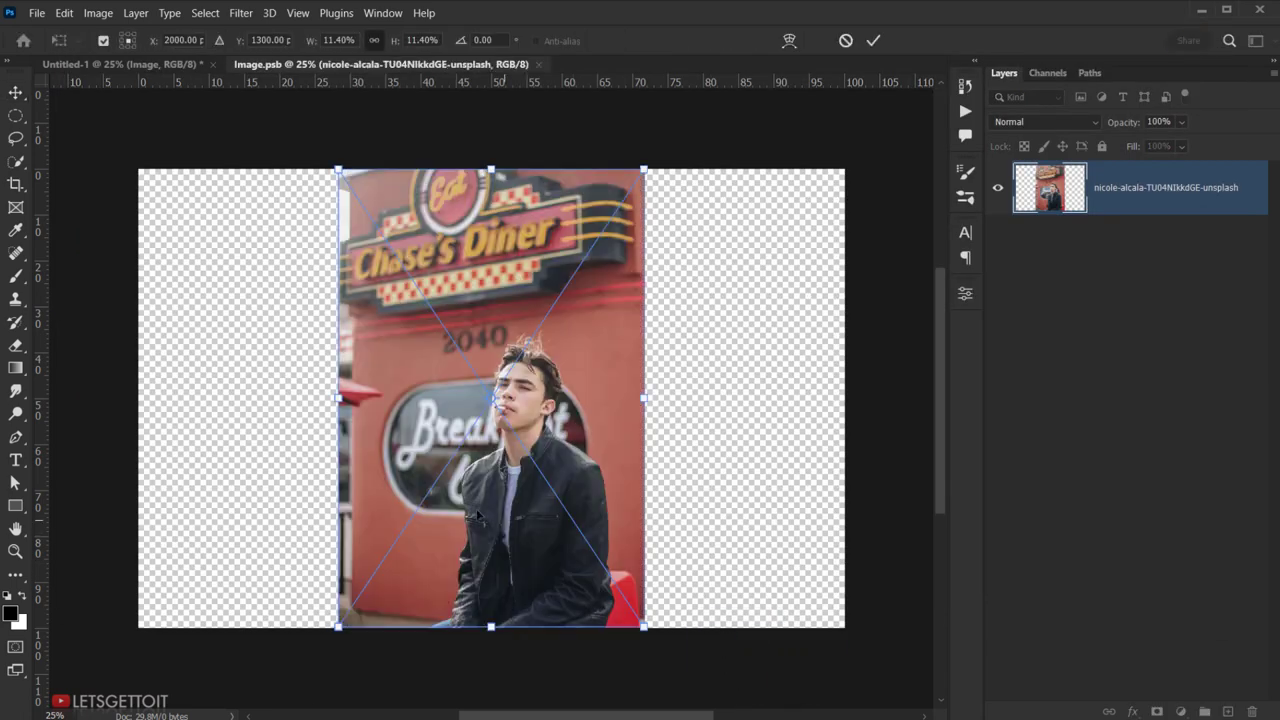
scroll(450, 453, "down", 1)
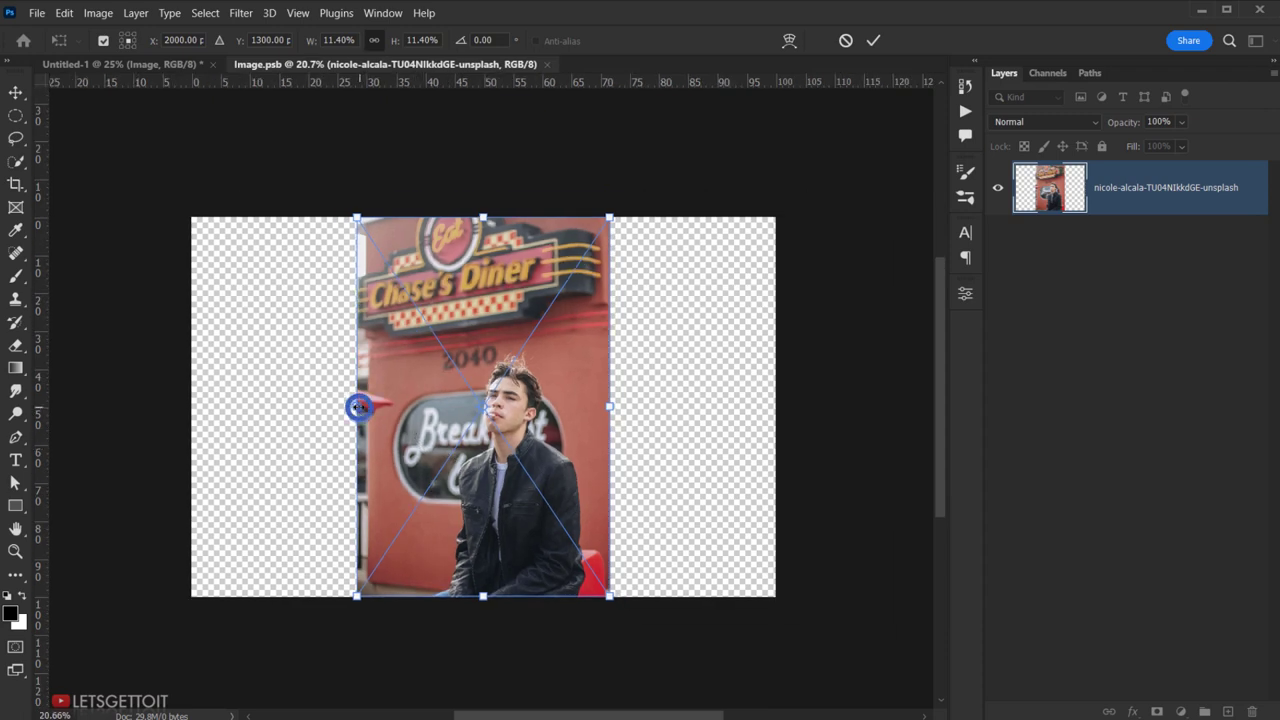
left_click_drag(358, 407, 62, 406)
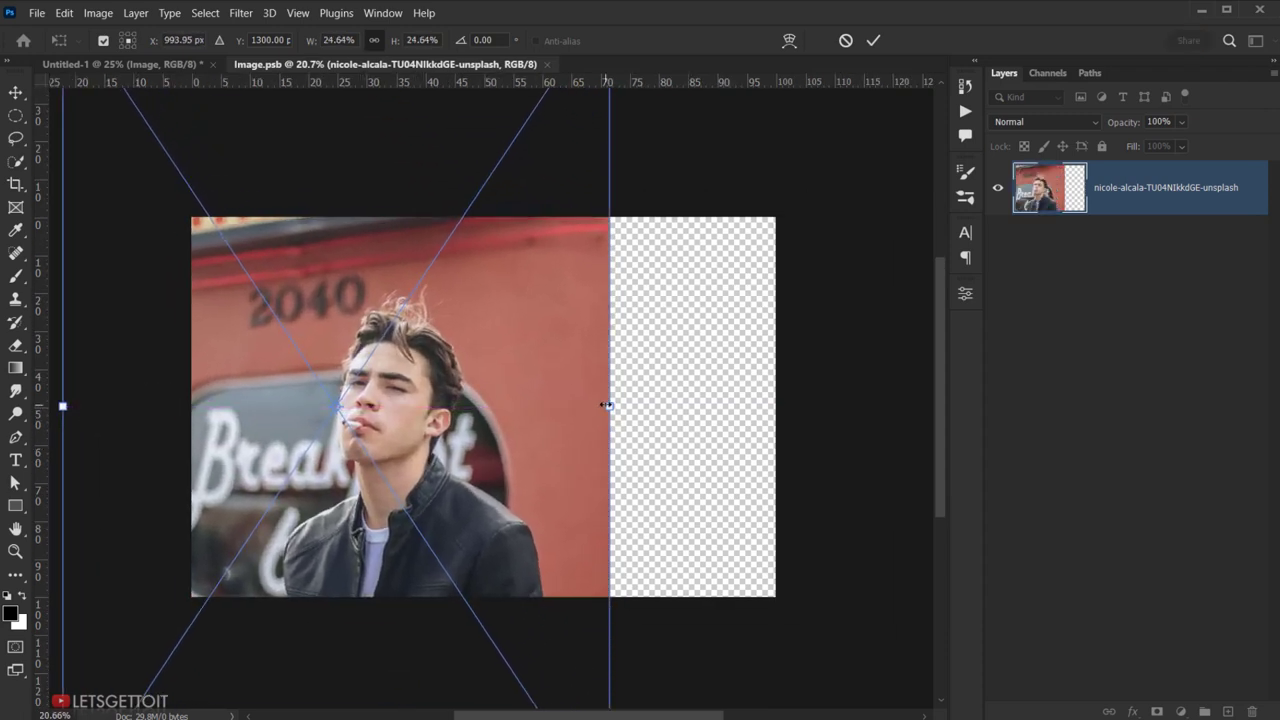
left_click_drag(607, 405, 775, 406)
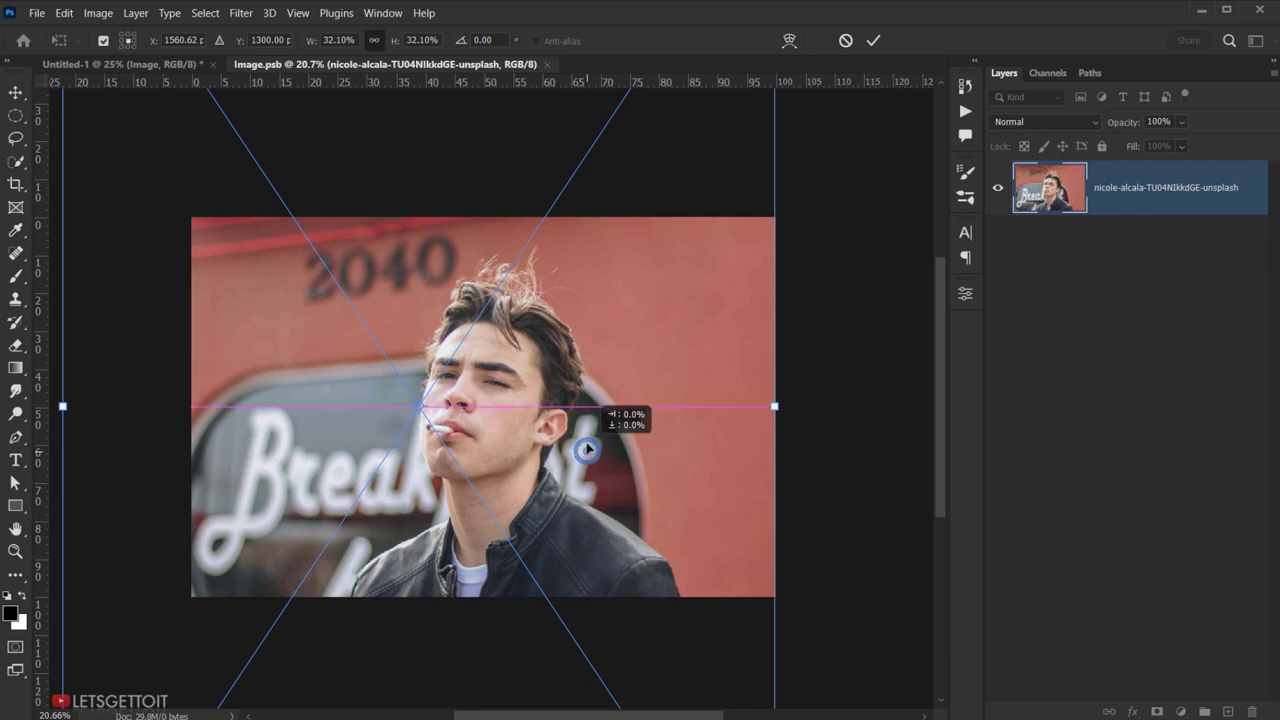
left_click_drag(587, 450, 596, 438)
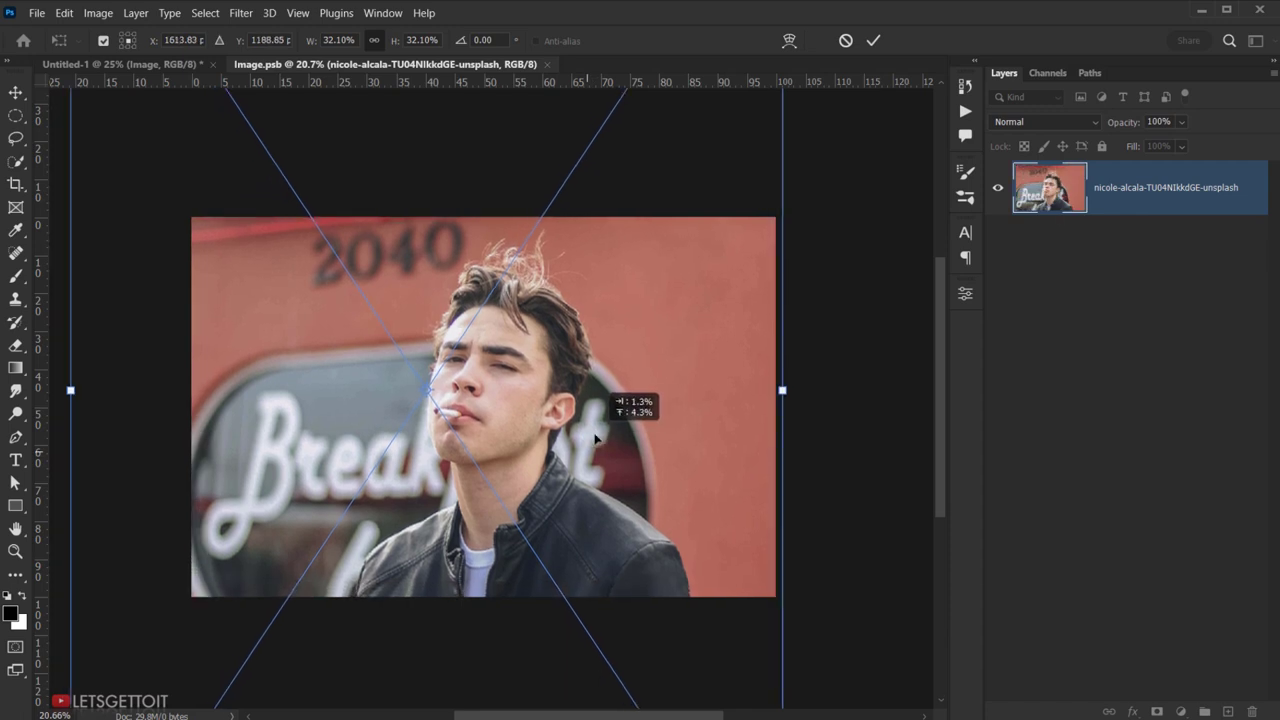
left_click(873, 40)
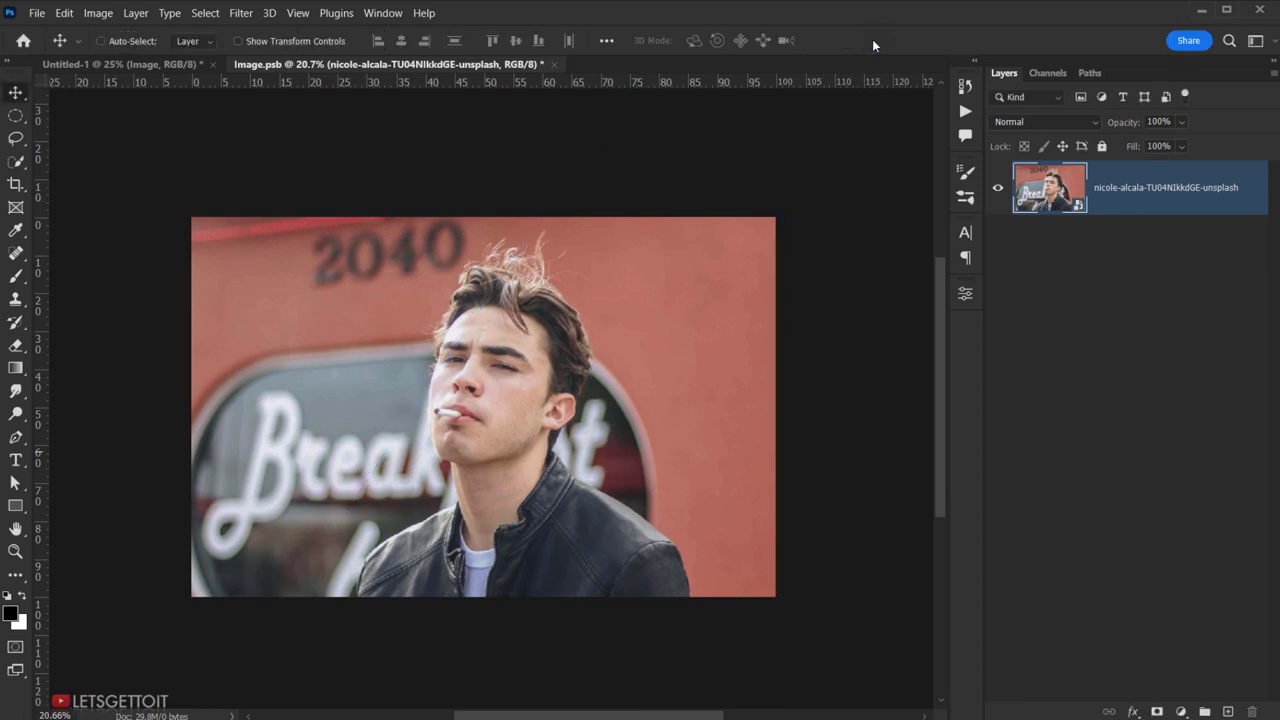
Step: Rasterize the photo layer, then close Image.psb and save the changes
right_click(1138, 202)
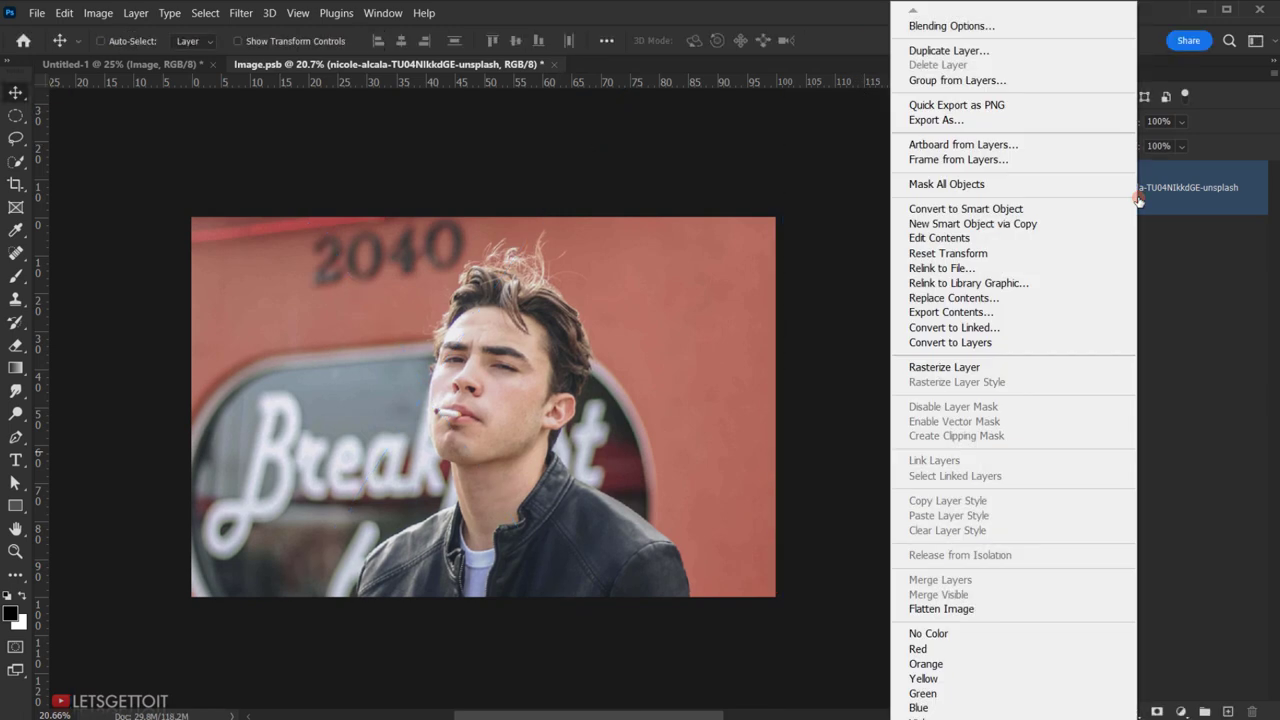
left_click(958, 372)
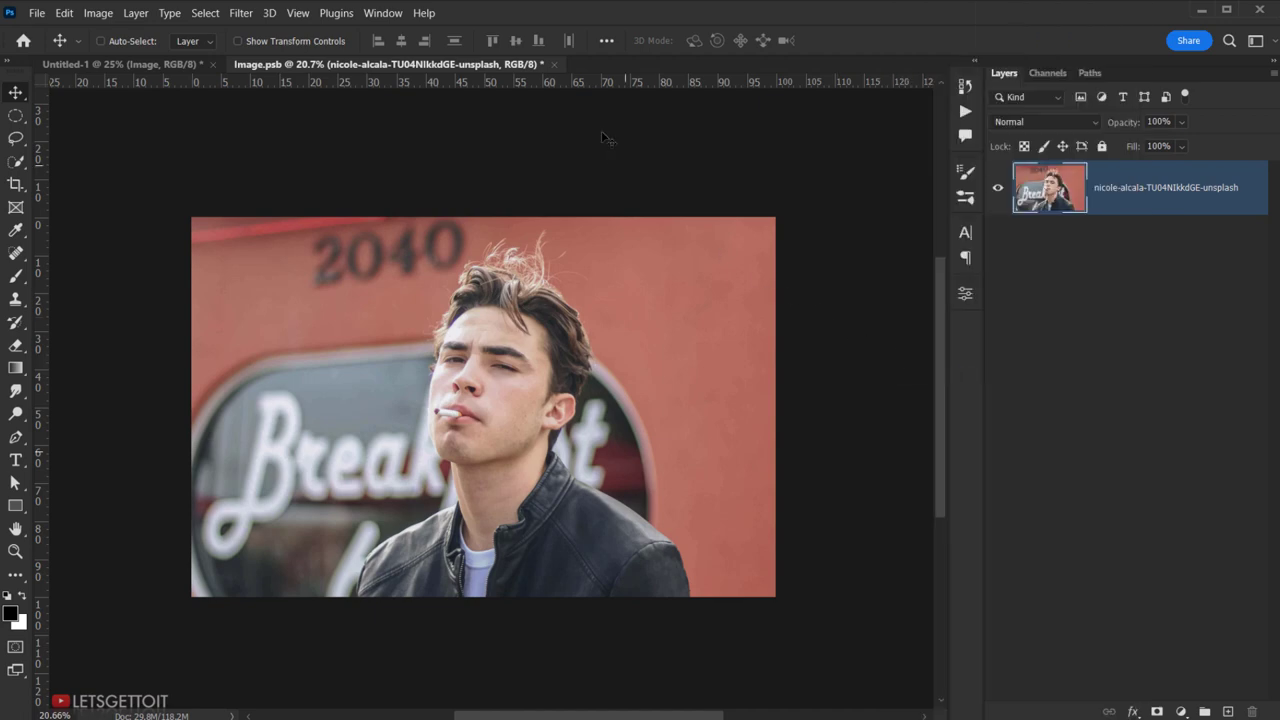
left_click(555, 64)
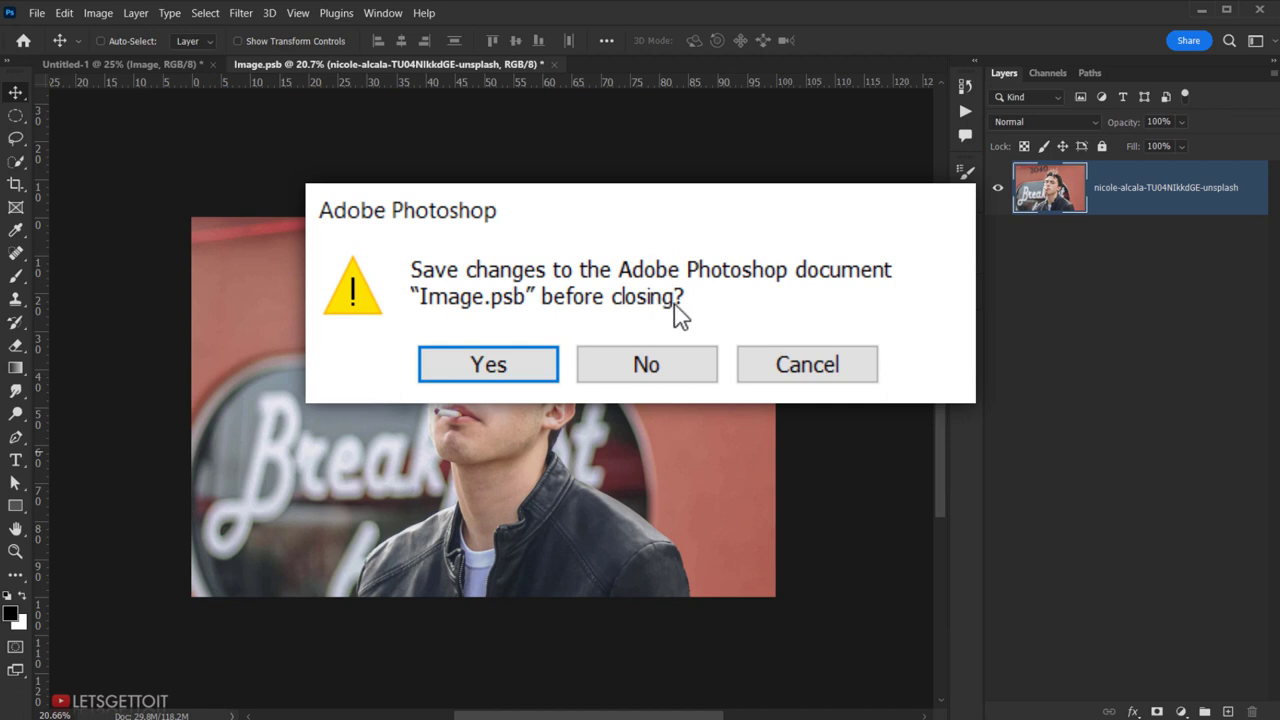
left_click(525, 360)
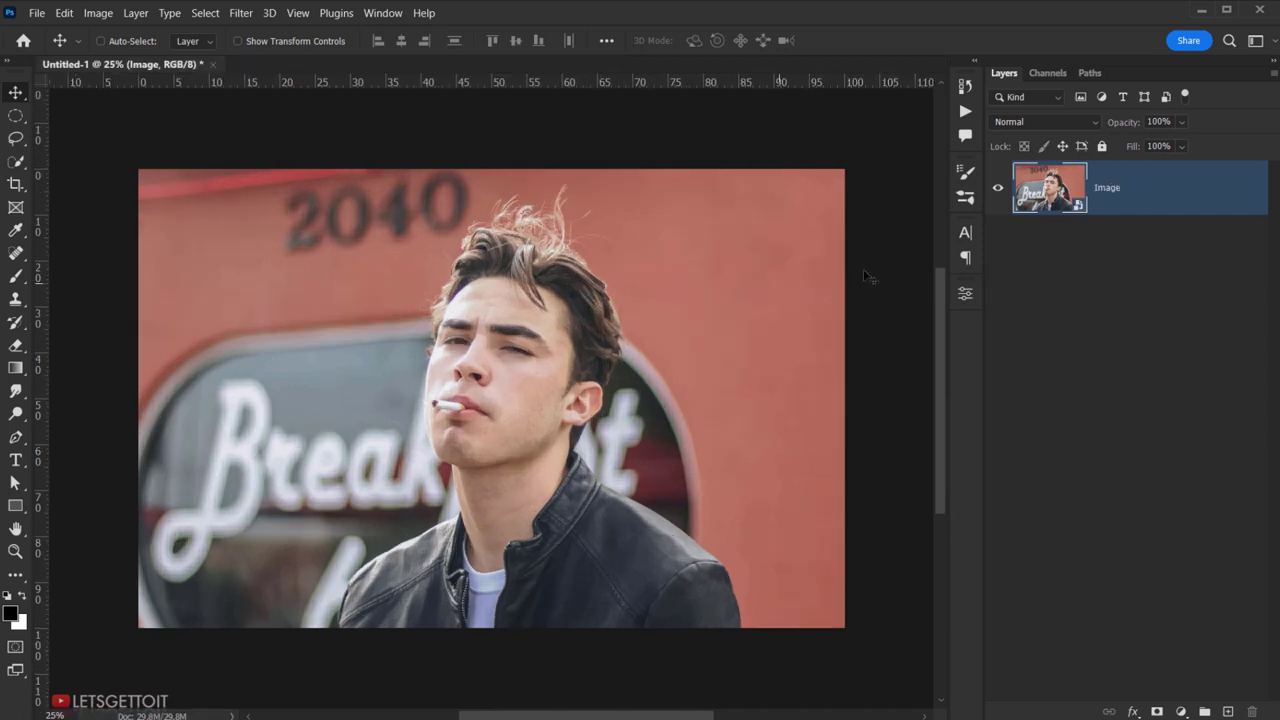
Step: Duplicate the Image layer three times
left_click_drag(1136, 195, 1228, 711)
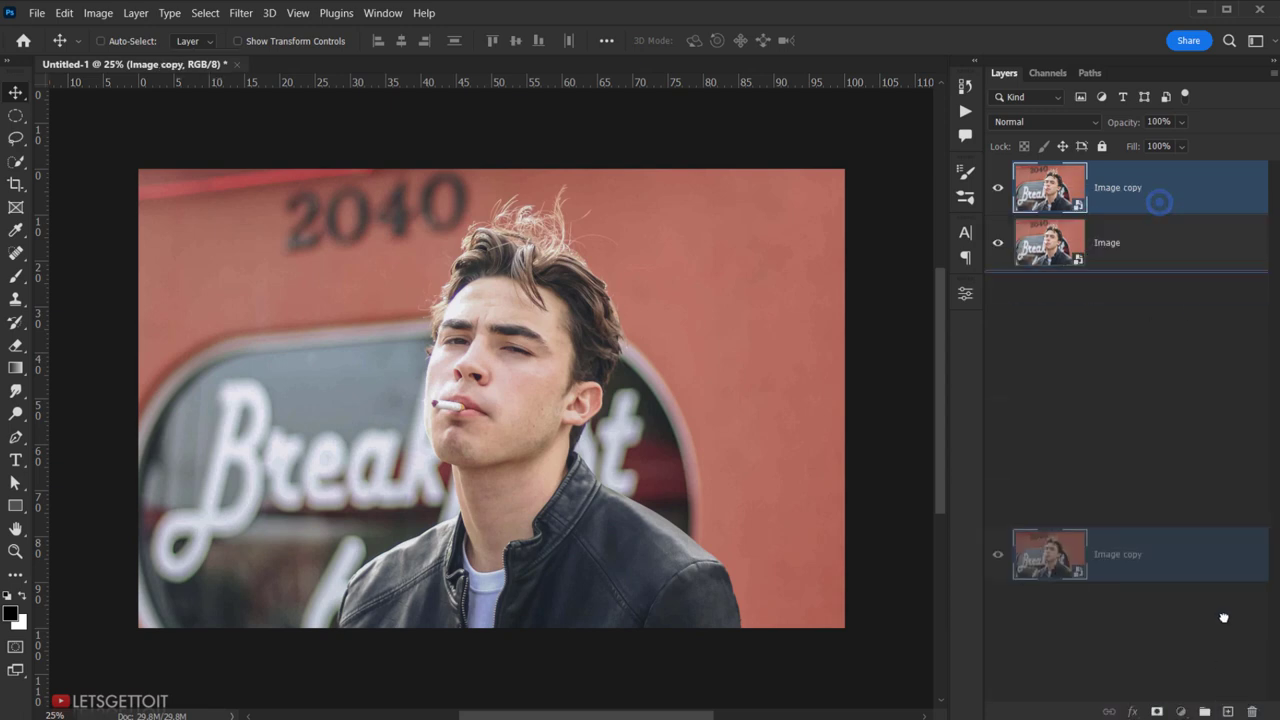
left_click_drag(1158, 197, 1228, 711)
left_click_drag(1175, 203, 1228, 711)
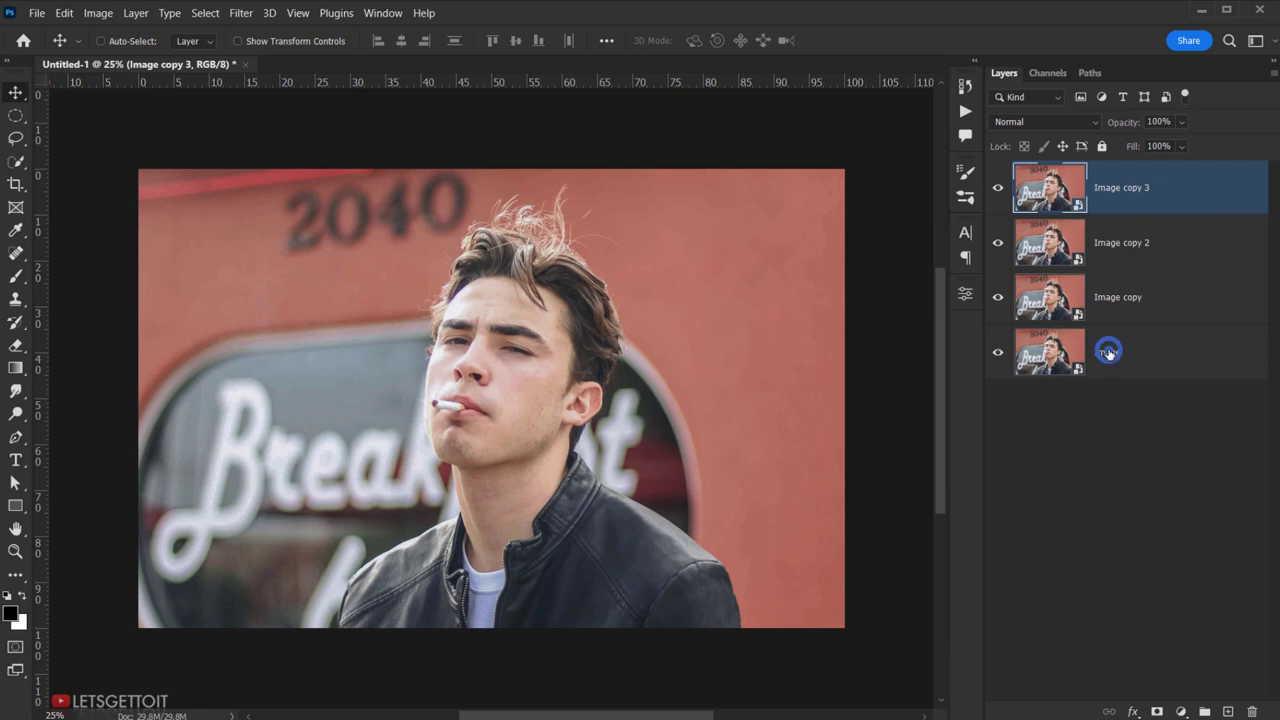
Step: Rename the four layers Base, Halftone, Black Lines and White Lines
double_click(1106, 351)
type("Base")
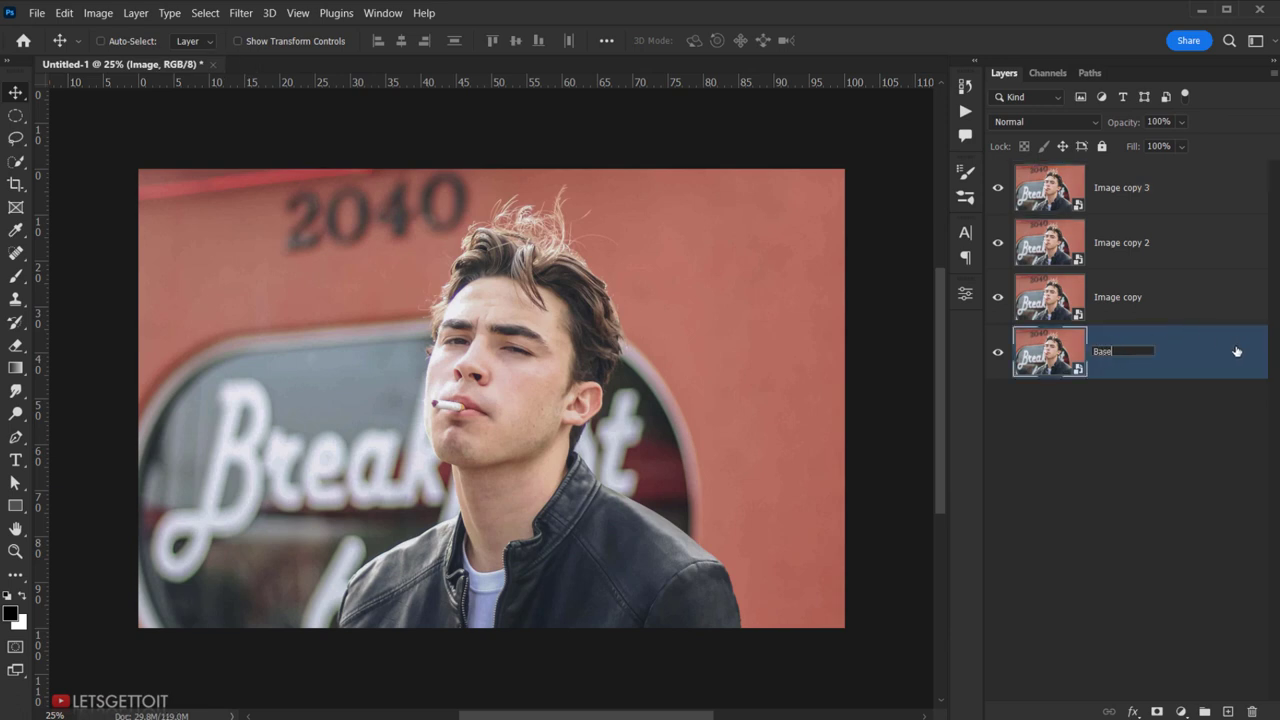
key("Return")
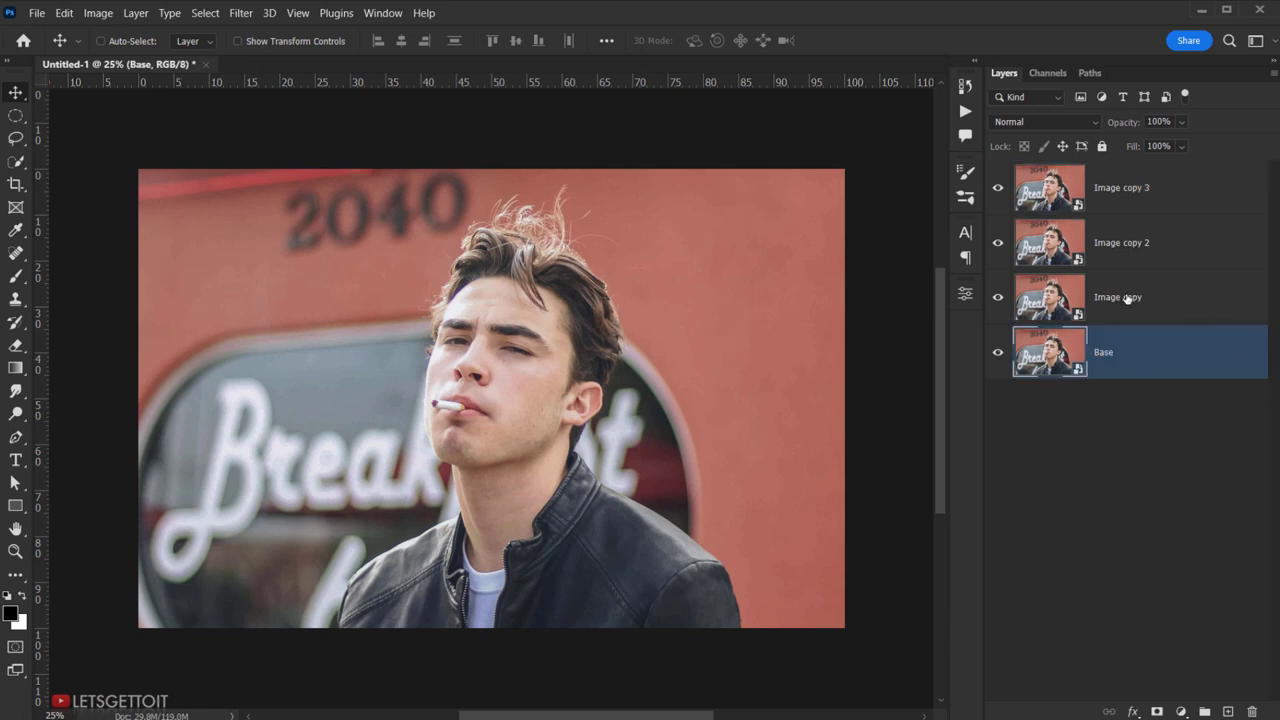
double_click(1127, 297)
type("Halftone")
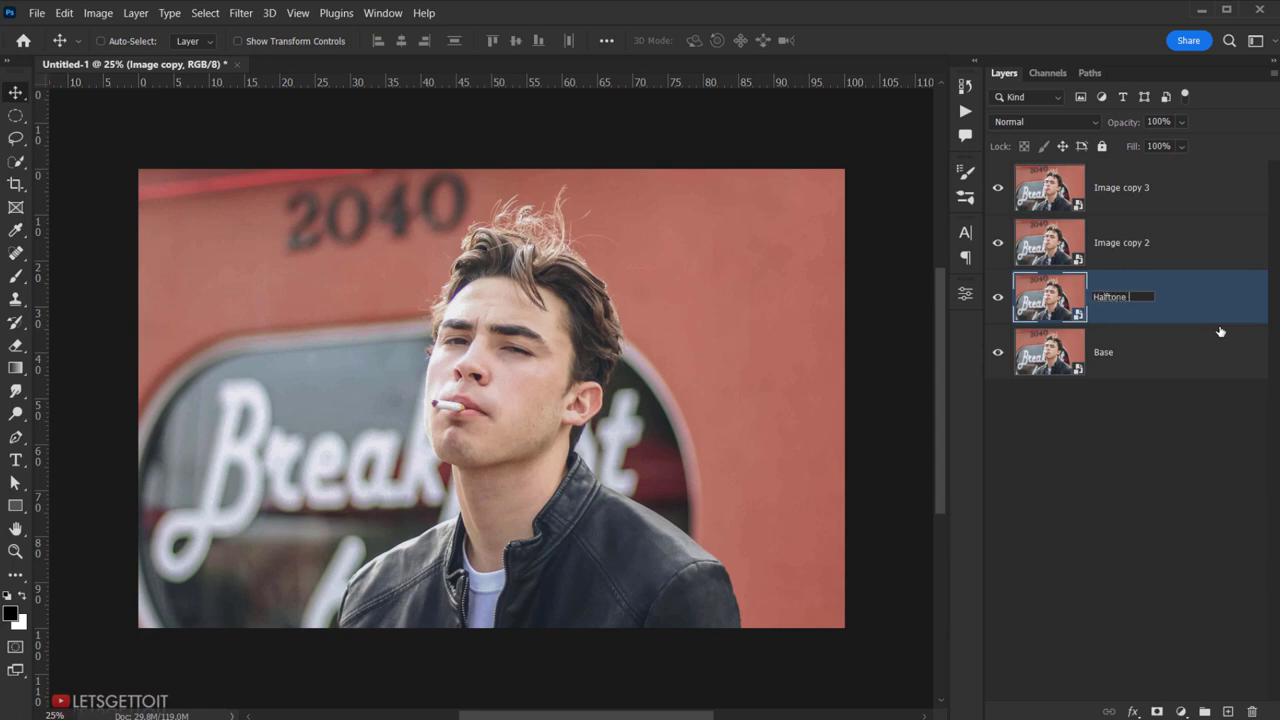
key("Return")
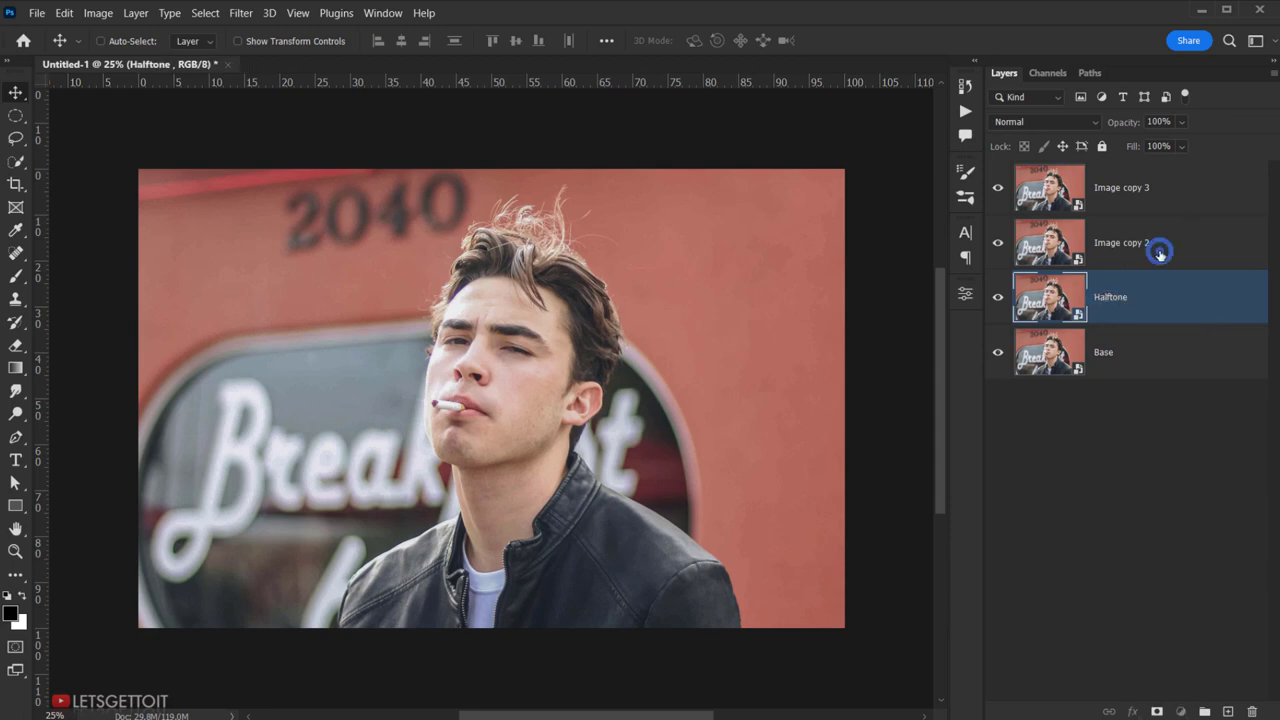
left_click(1160, 250)
double_click(1160, 245)
type("Black Lines")
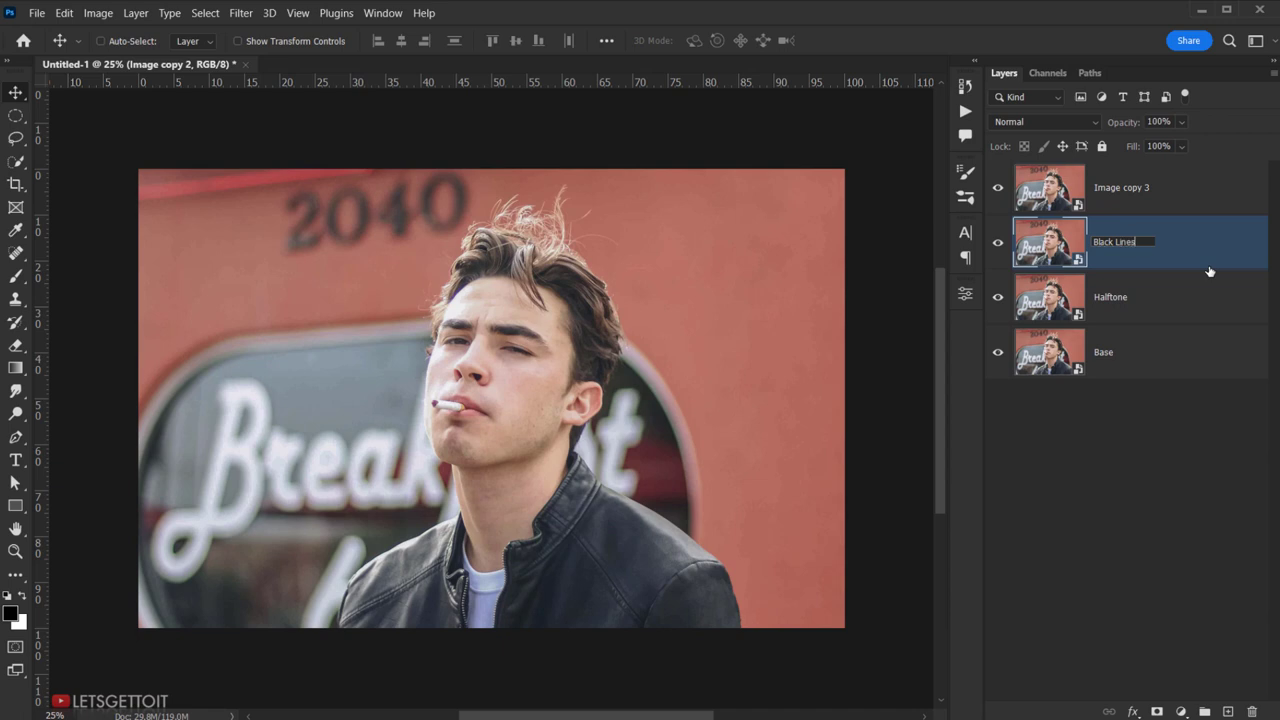
key("Return")
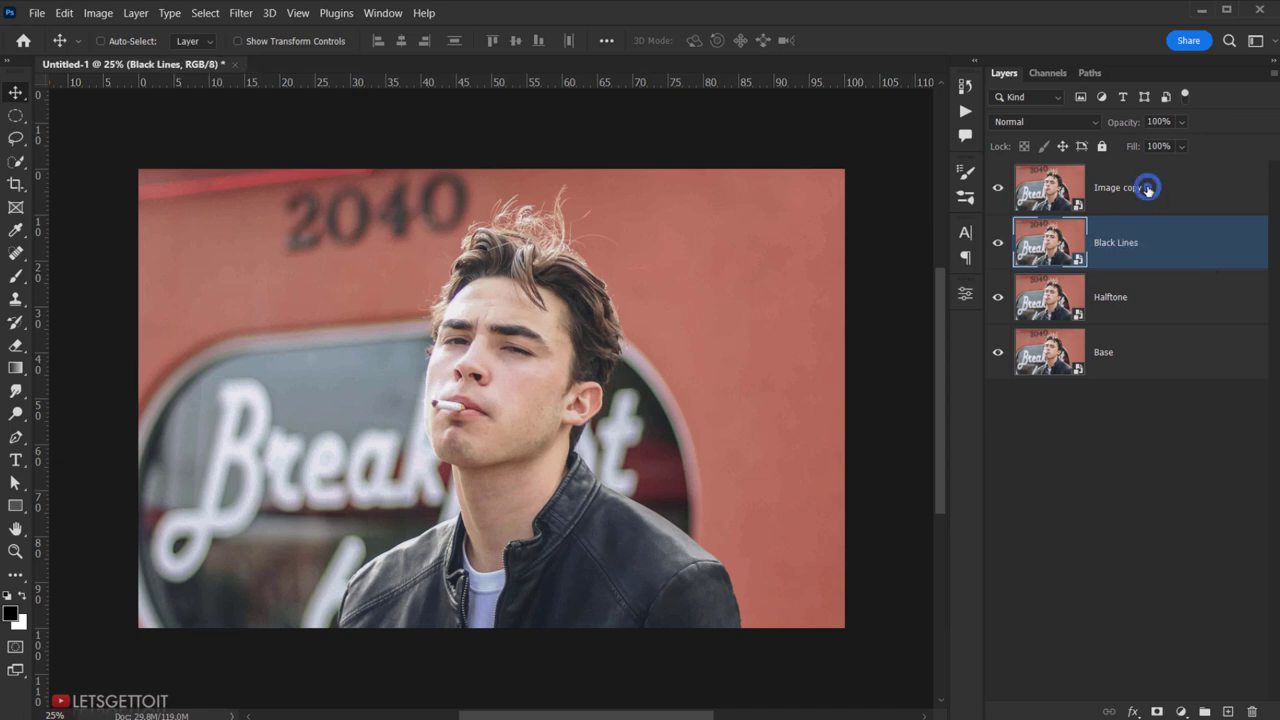
double_click(1148, 189)
type("White Lines")
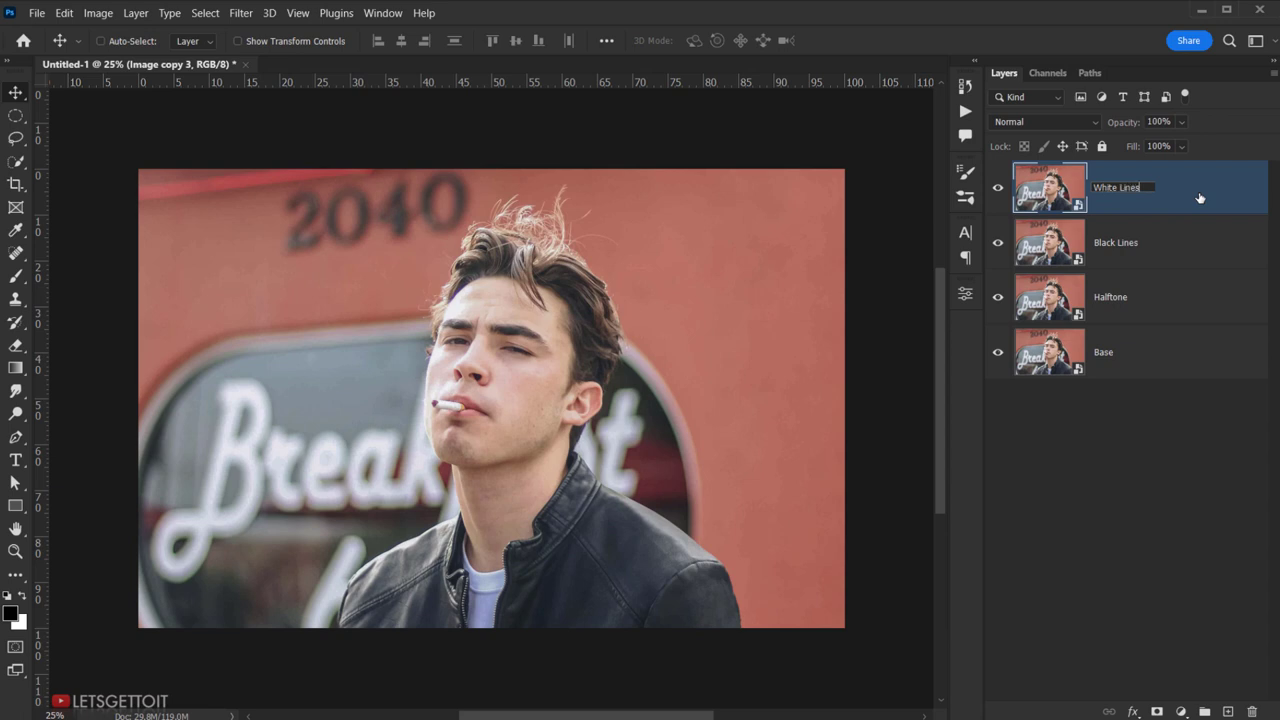
key("Return")
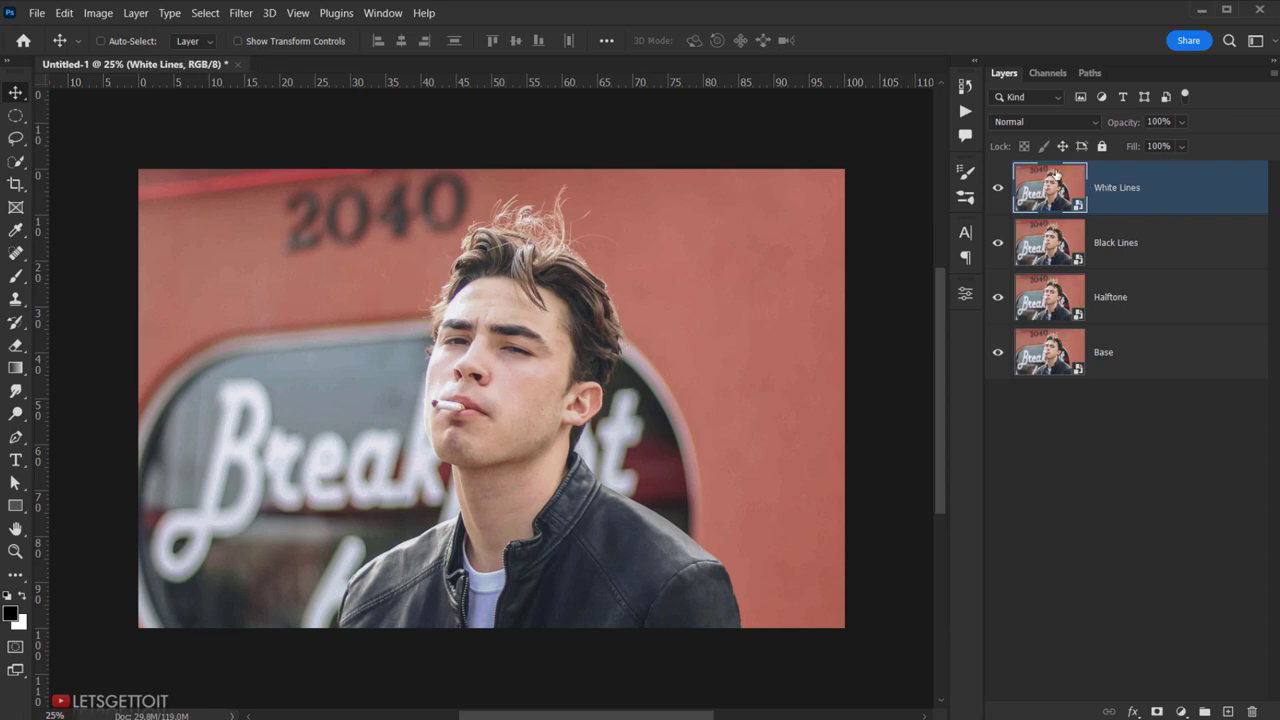
Step: Hide the White Lines, Black Lines and Halftone layers, leaving Base selected
left_click(997, 187)
left_click(997, 242)
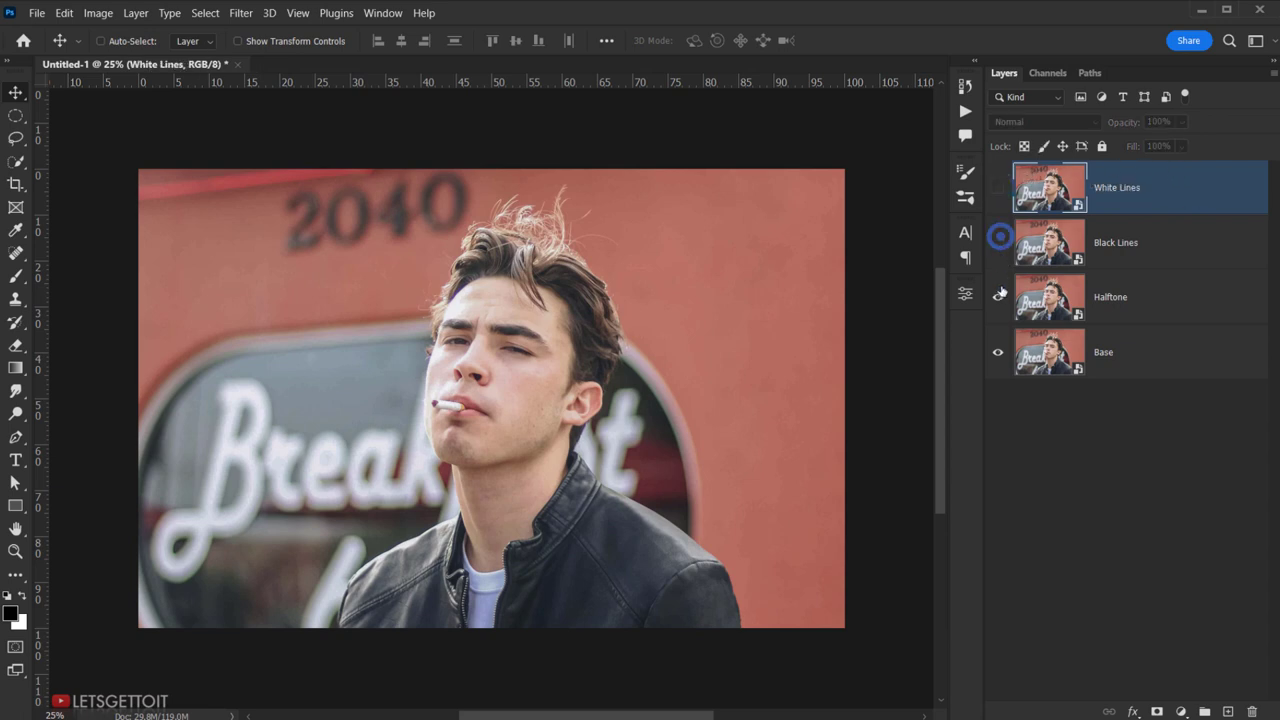
left_click(999, 295)
left_click(1137, 365)
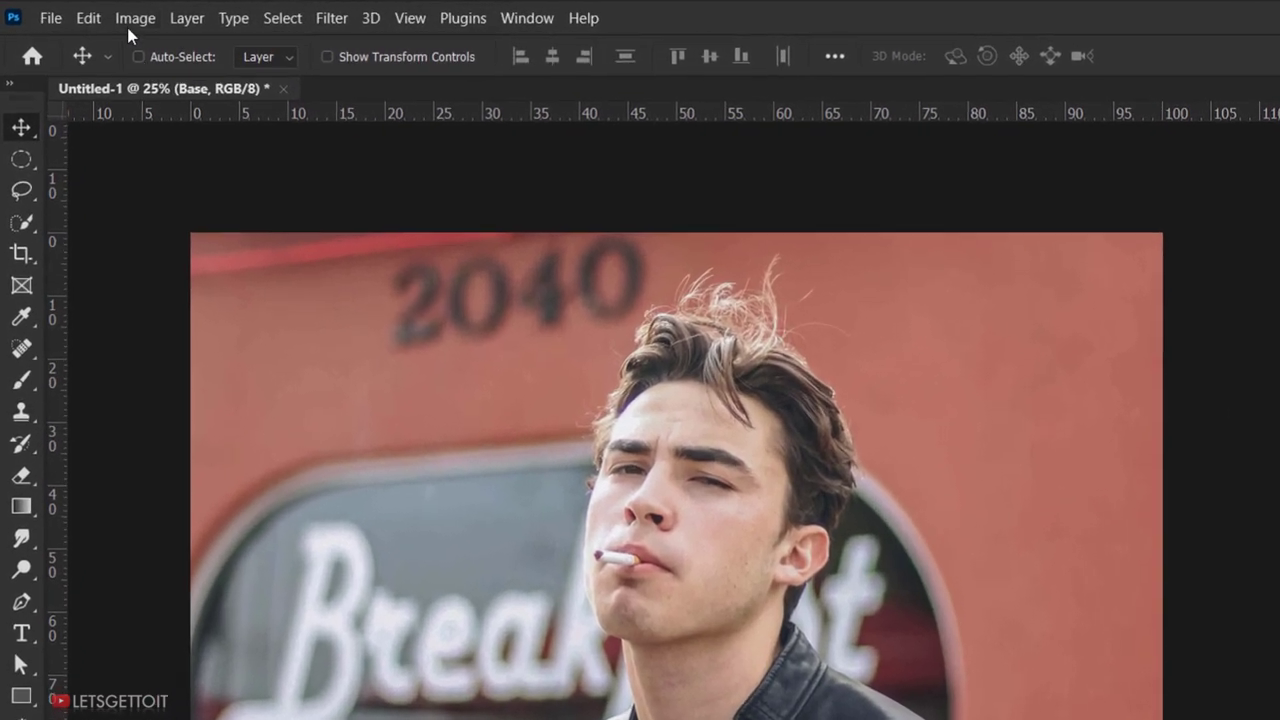
Step: Apply Shadows/Highlights with a 35% Shadows Amount to the Base layer
left_click(95, 15)
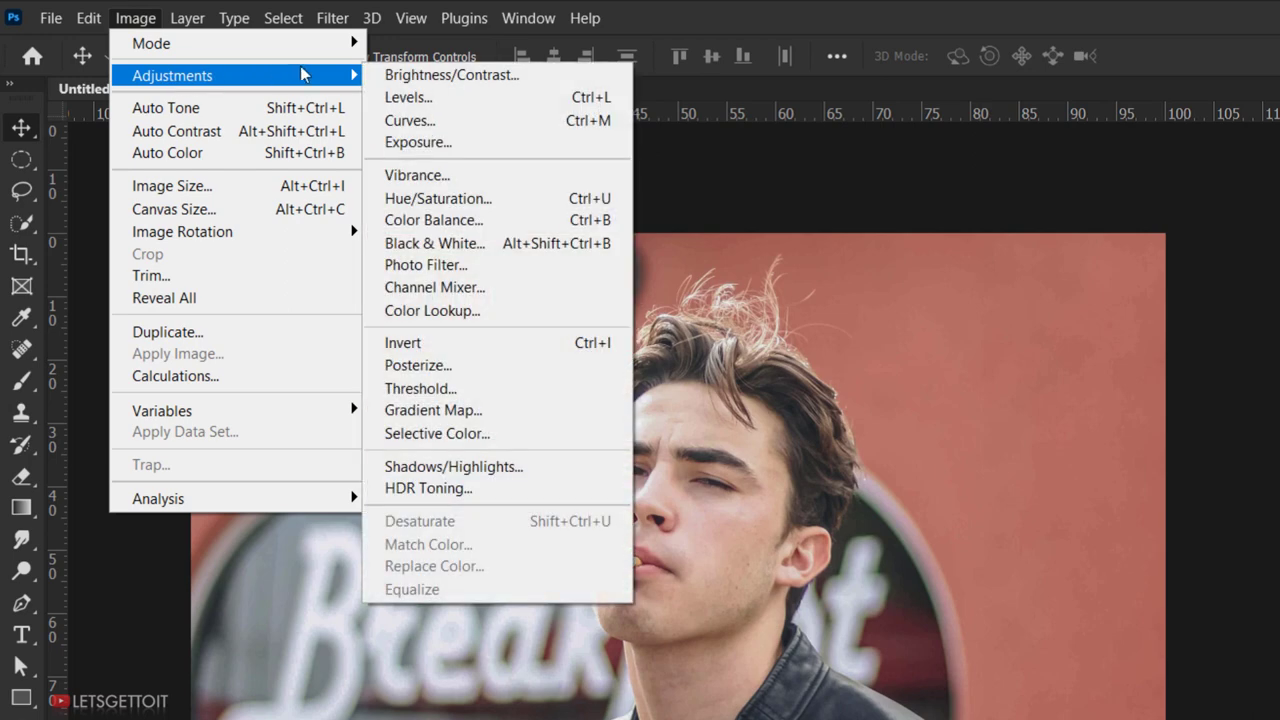
mouse_move(236, 75)
left_click(630, 467)
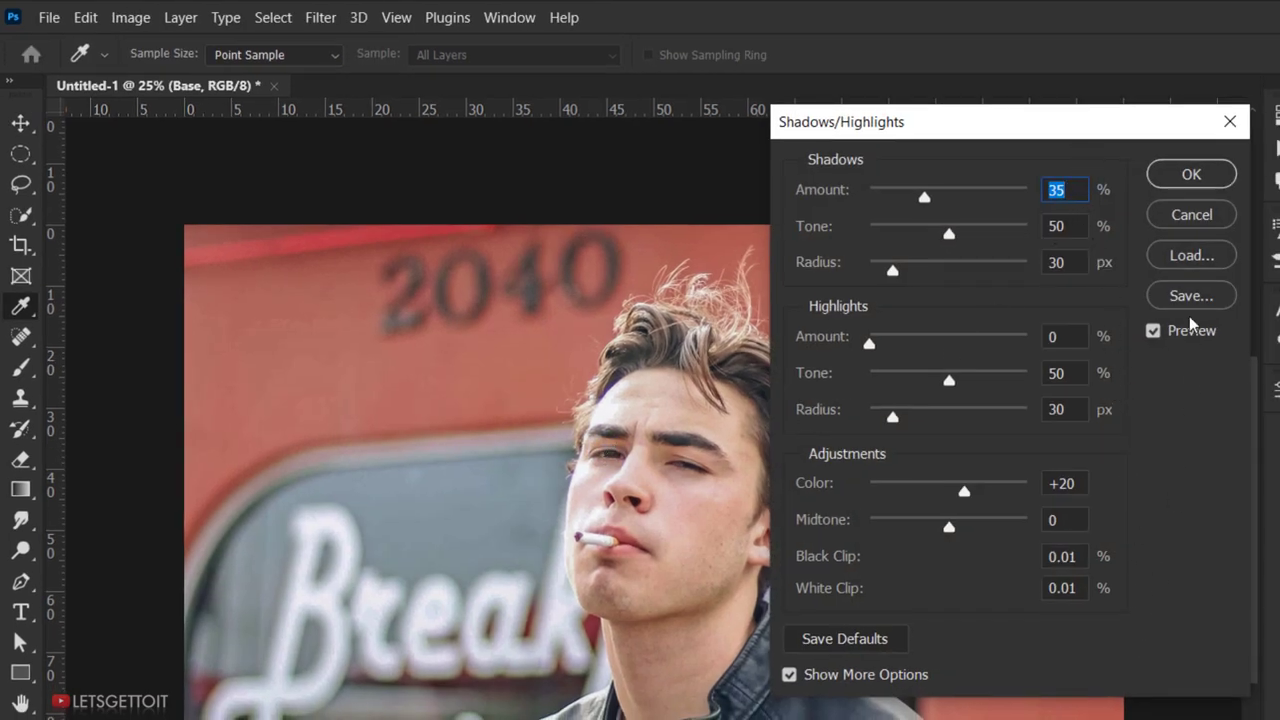
left_click(1214, 175)
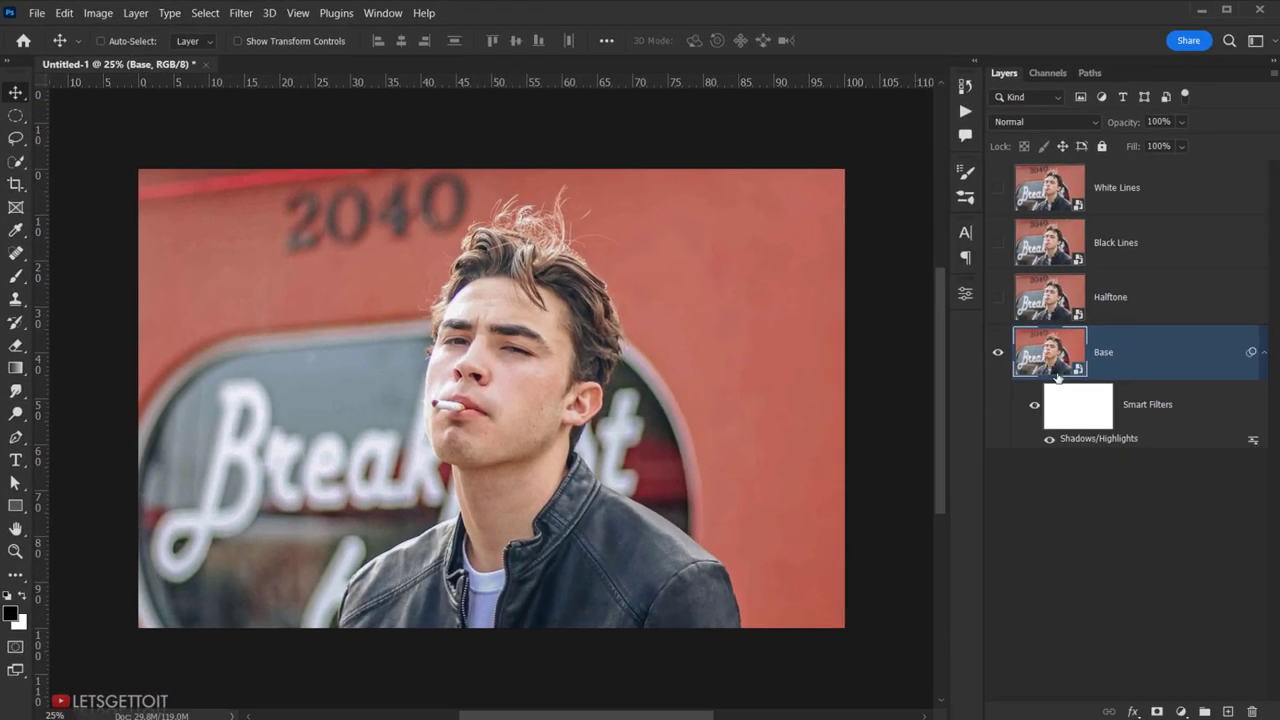
left_click_drag(1057, 376, 1249, 712)
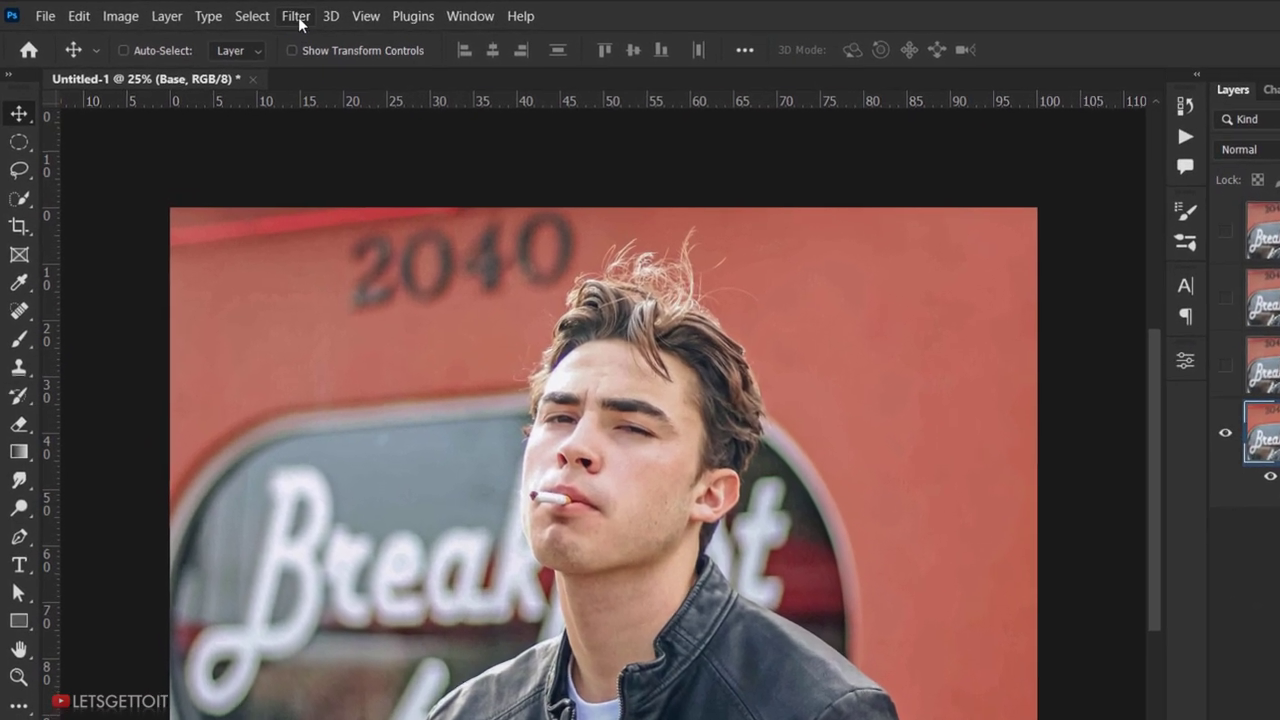
Step: Apply Poster Edges to Base with Edge Thickness 8, Edge Intensity 2, Posterization 1
left_click(241, 14)
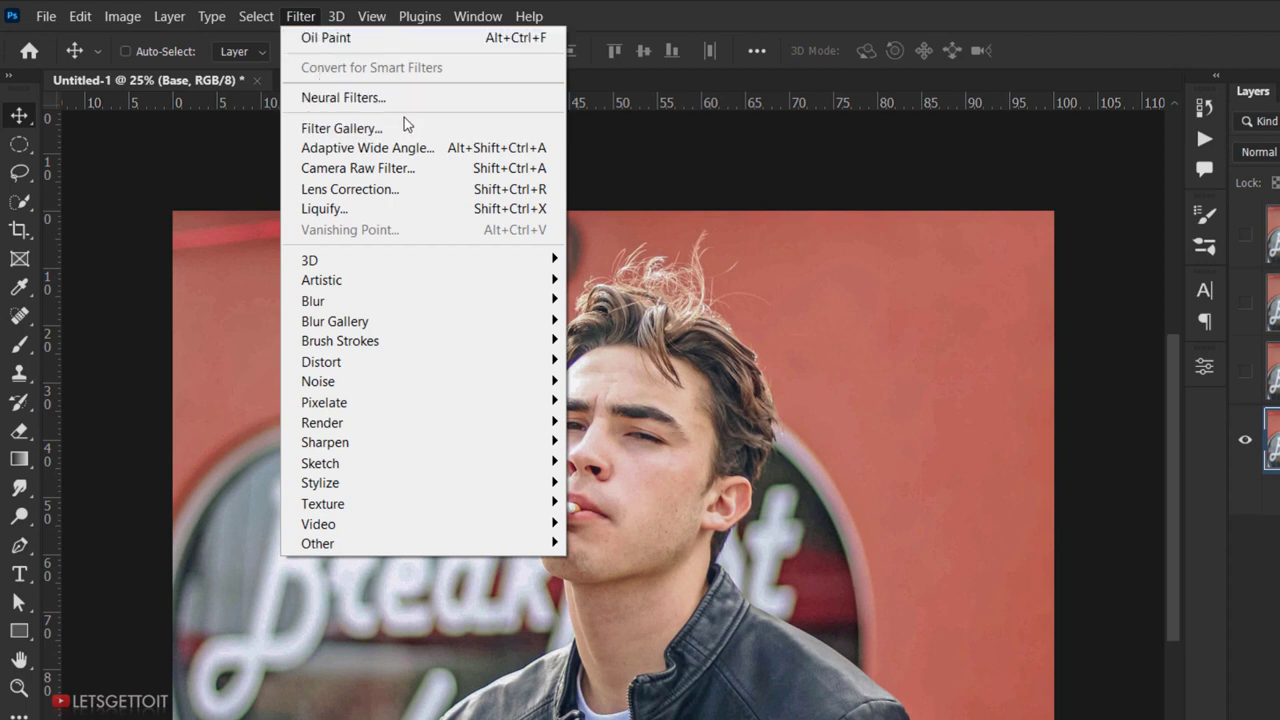
left_click(552, 136)
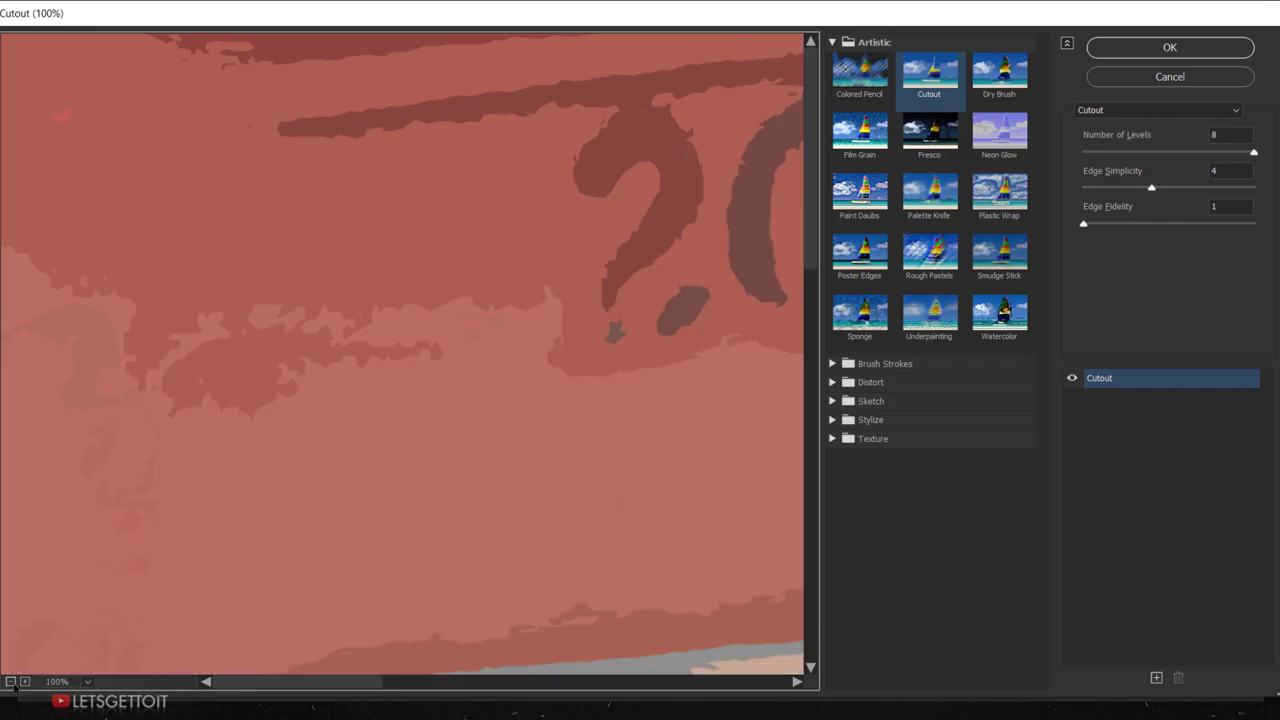
left_click(10, 681)
left_click(10, 681)
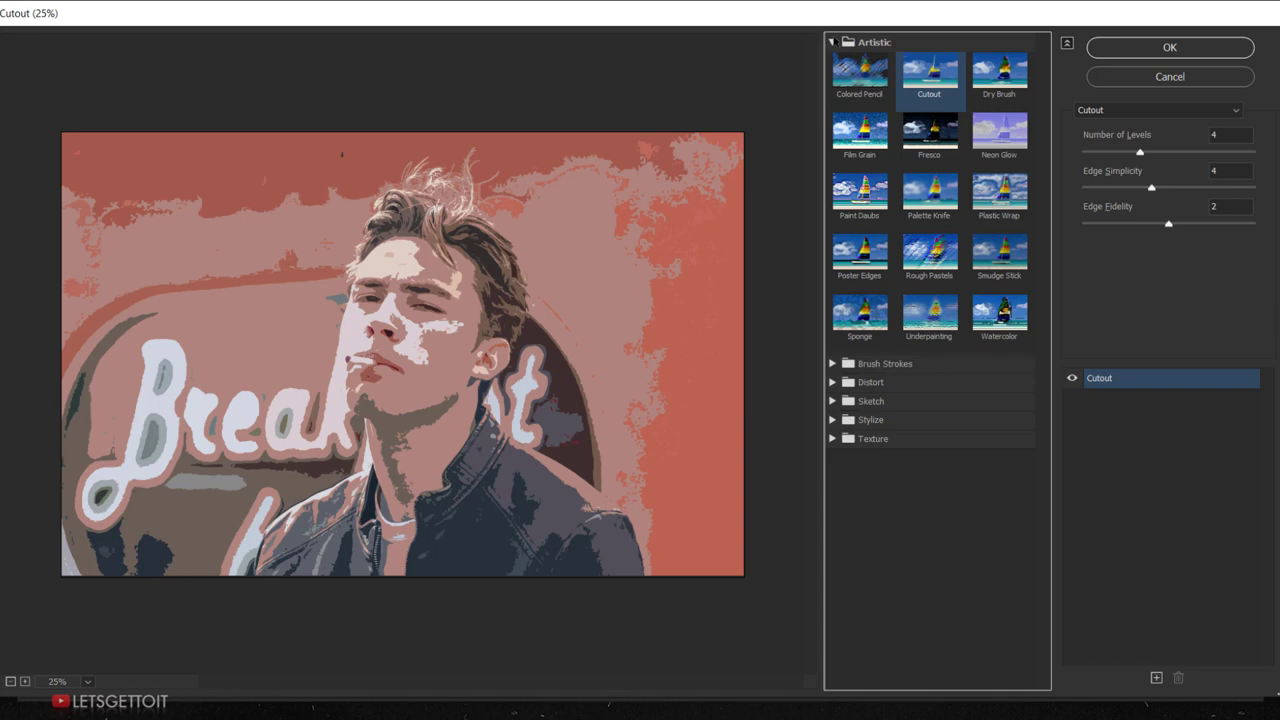
left_click(831, 41)
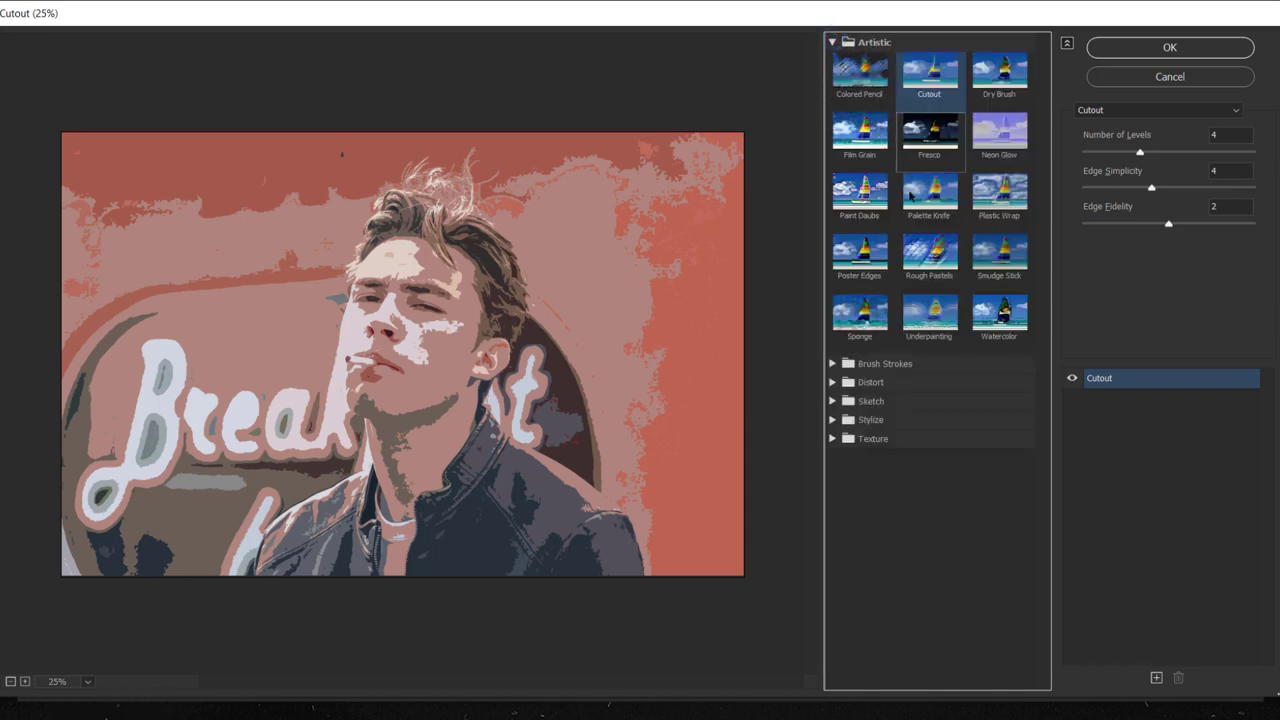
left_click(860, 255)
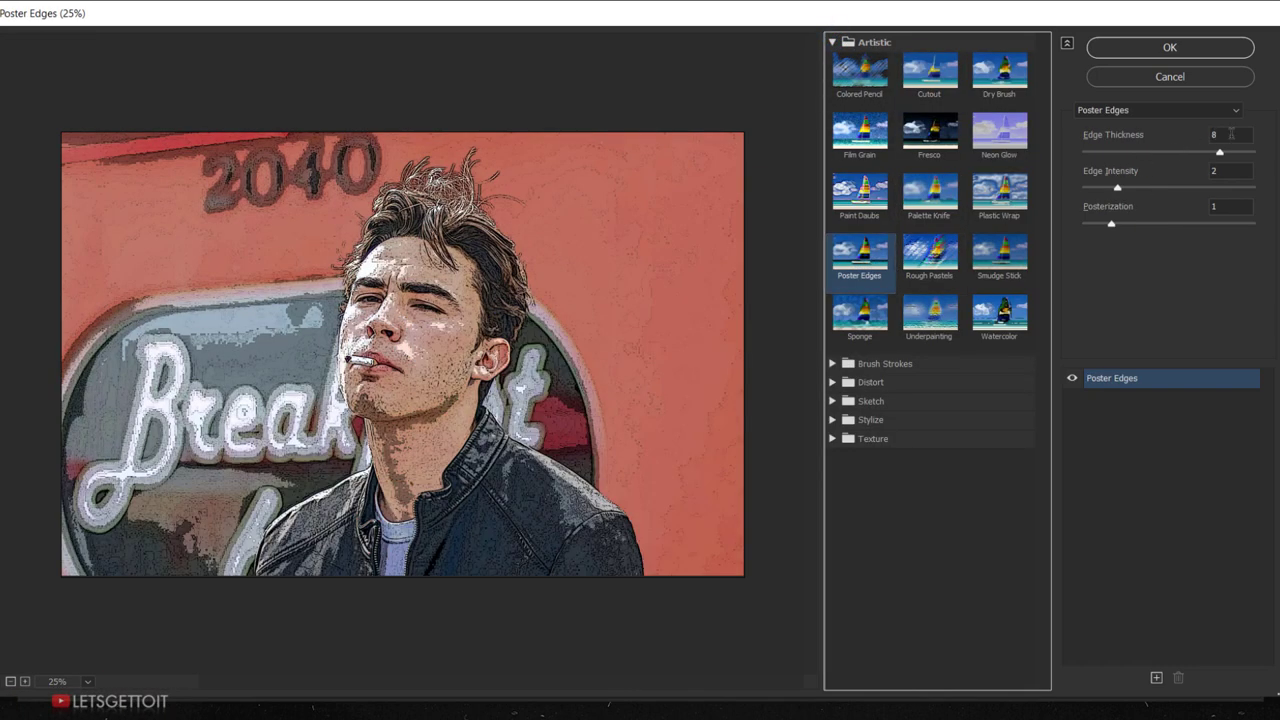
left_click(1231, 134)
left_click(1228, 170)
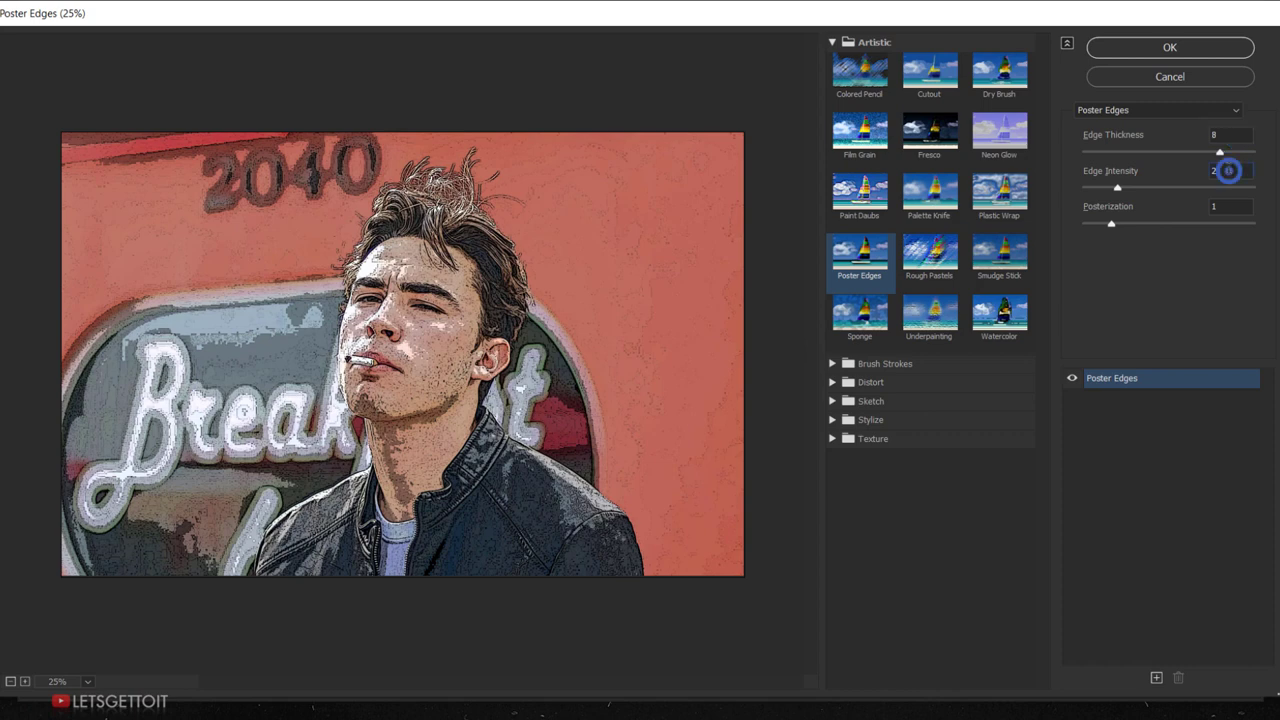
left_click(1226, 206)
left_click(1193, 50)
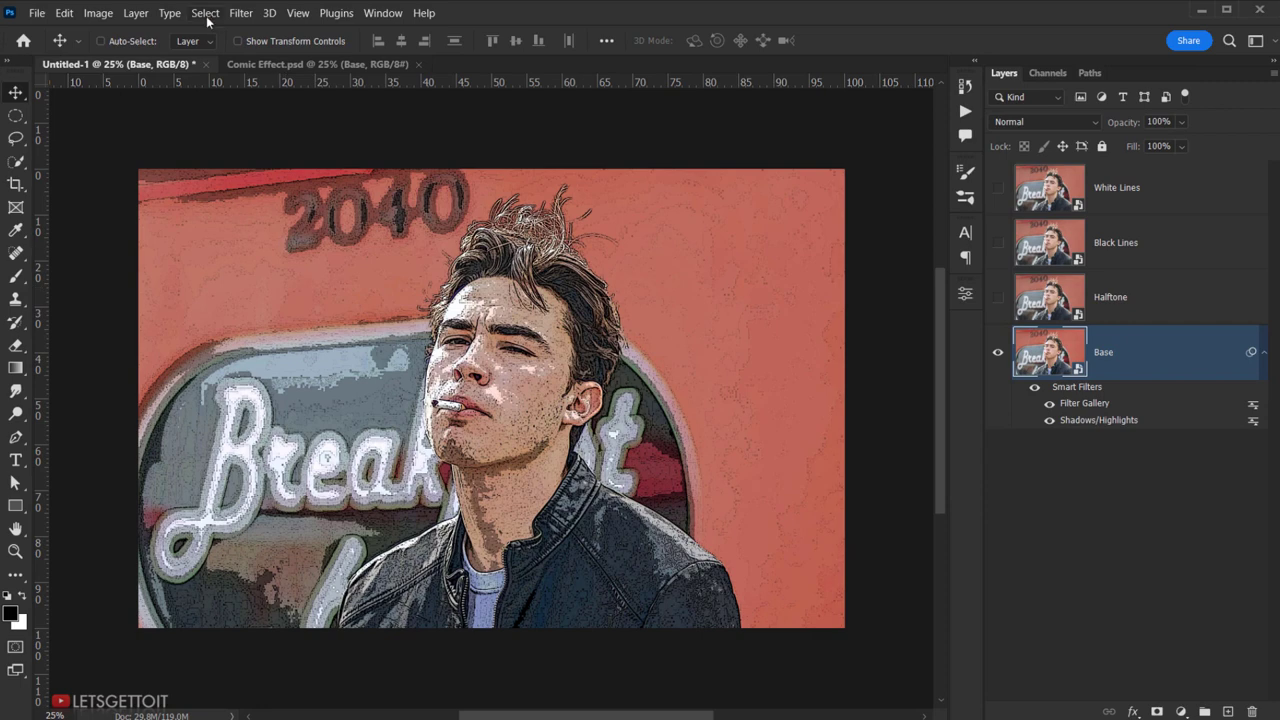
Step: Add a Cutout filter to Base with 8 levels, edge simplicity 4, edge fidelity 1
left_click(239, 14)
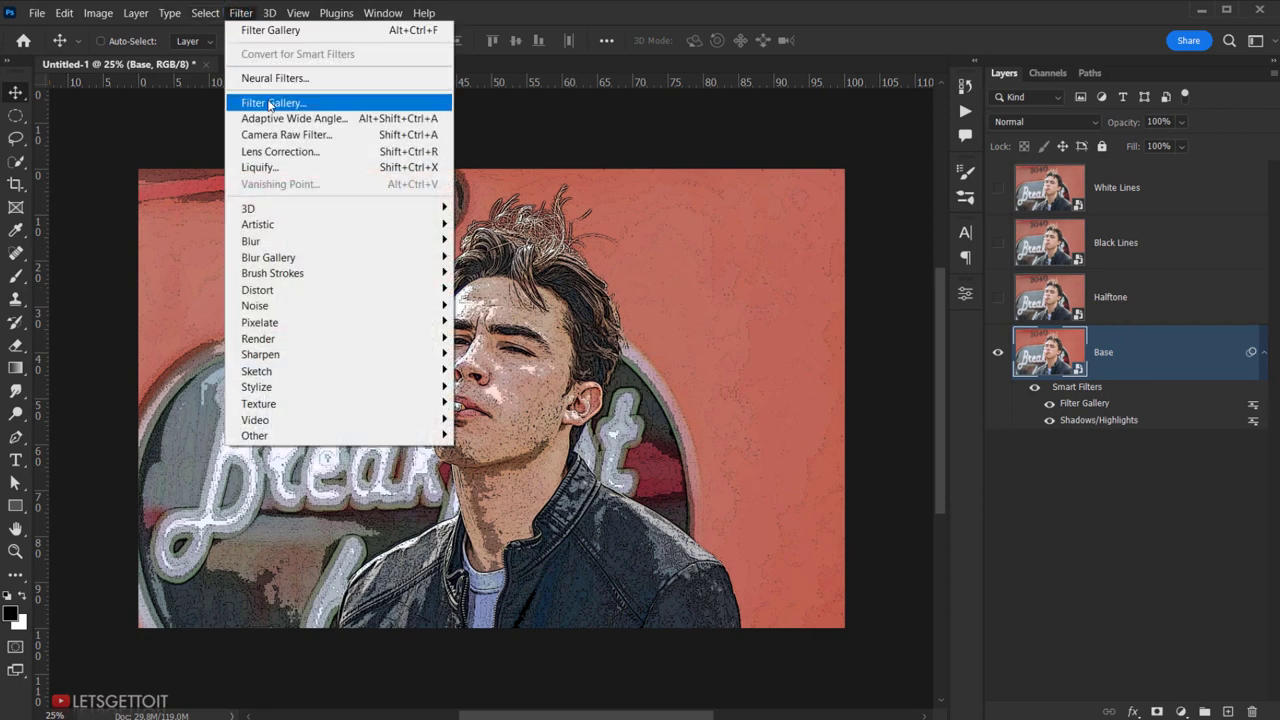
left_click(393, 104)
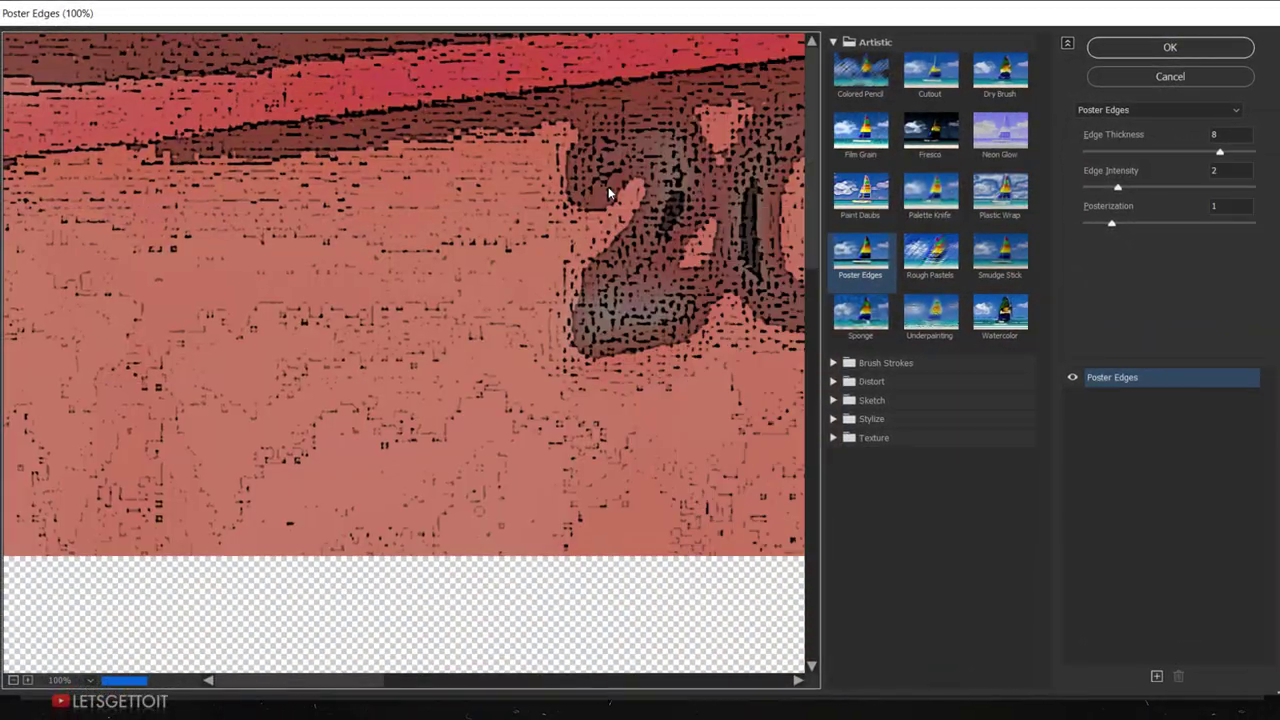
left_click(13, 680)
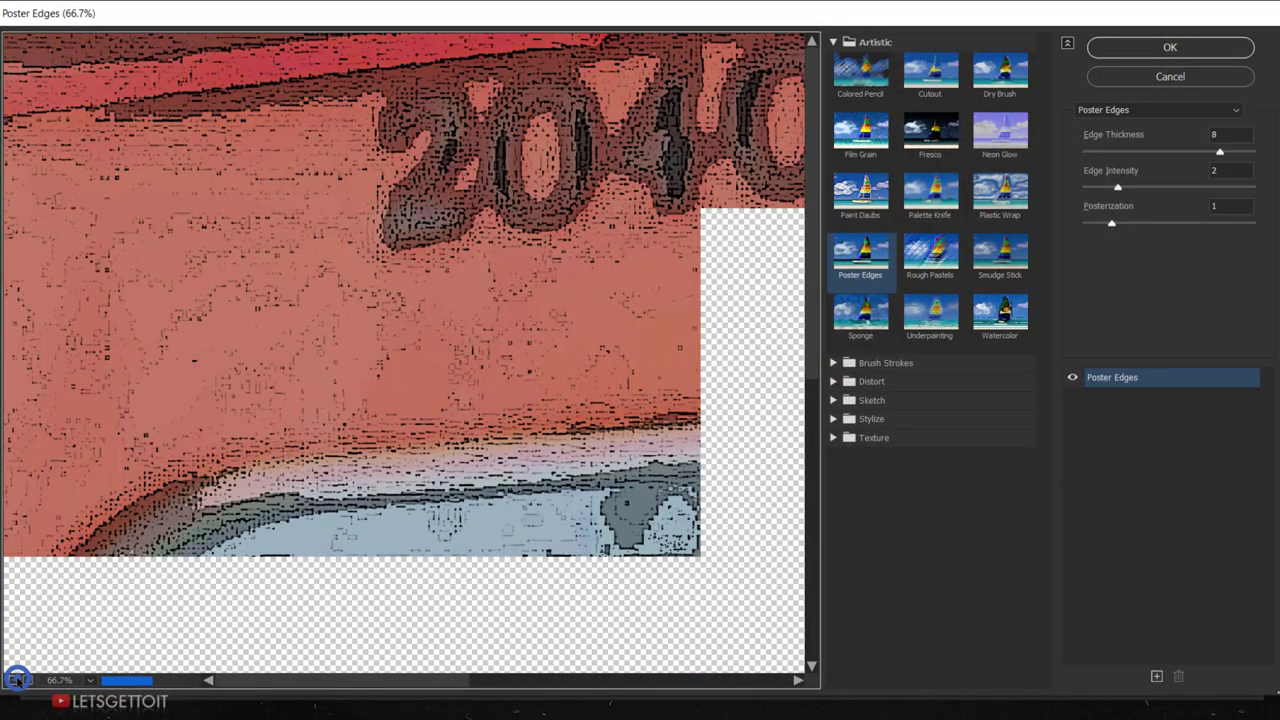
left_click(14, 680)
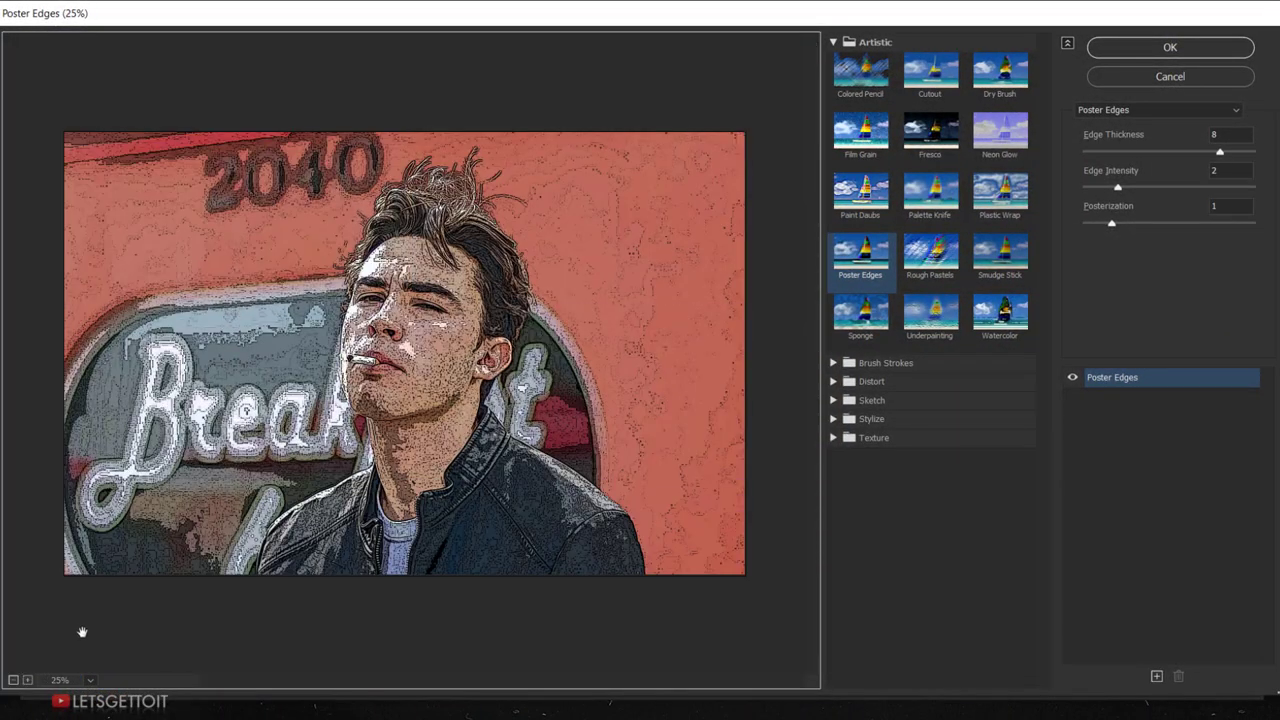
left_click(877, 42)
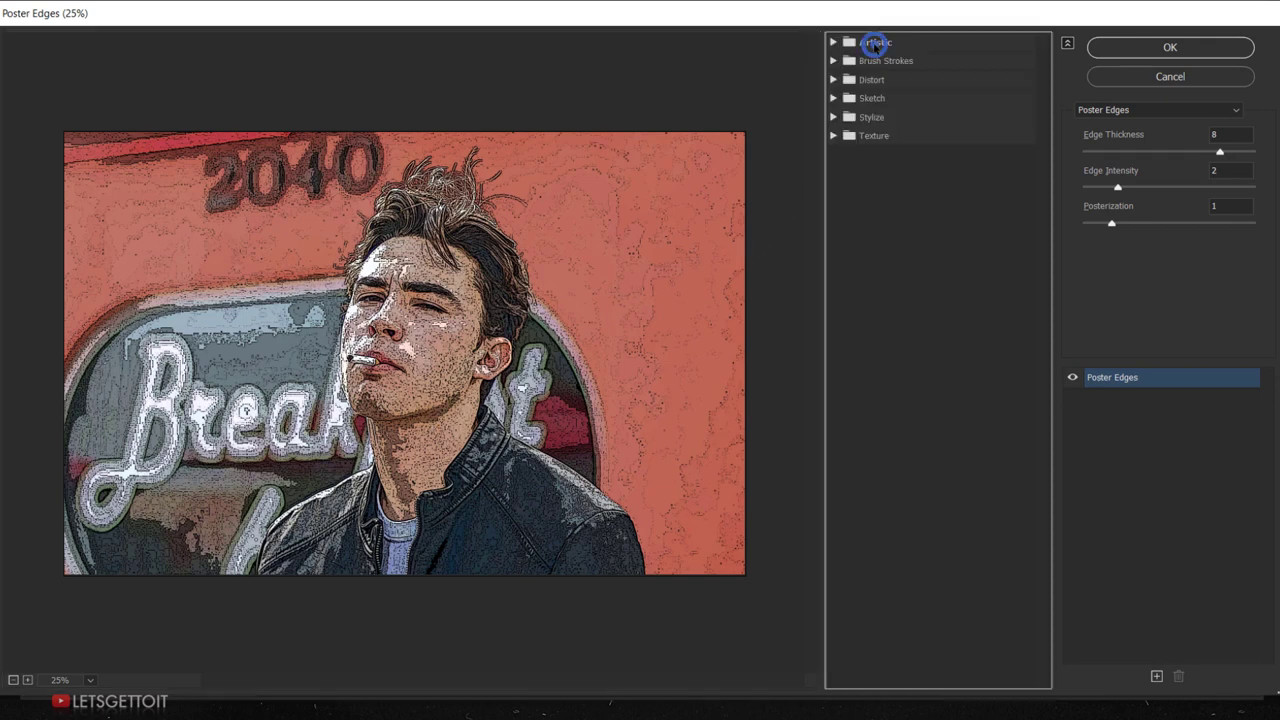
left_click(926, 80)
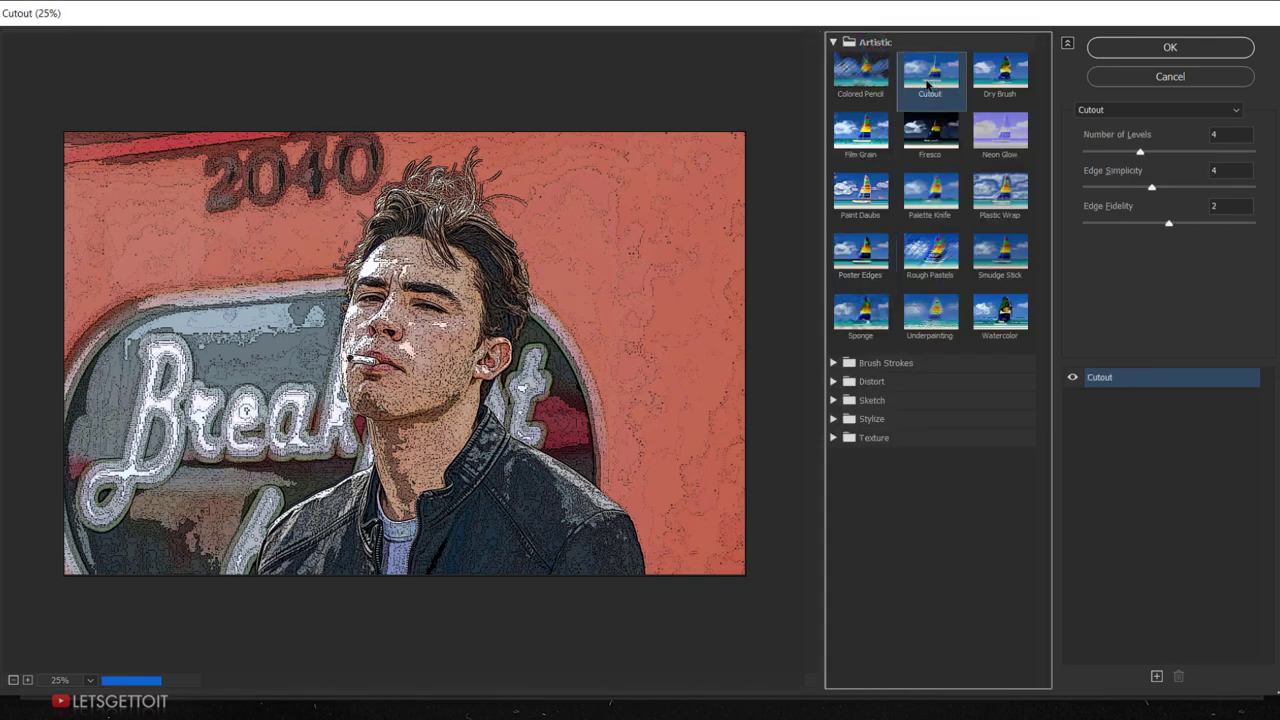
double_click(1221, 136)
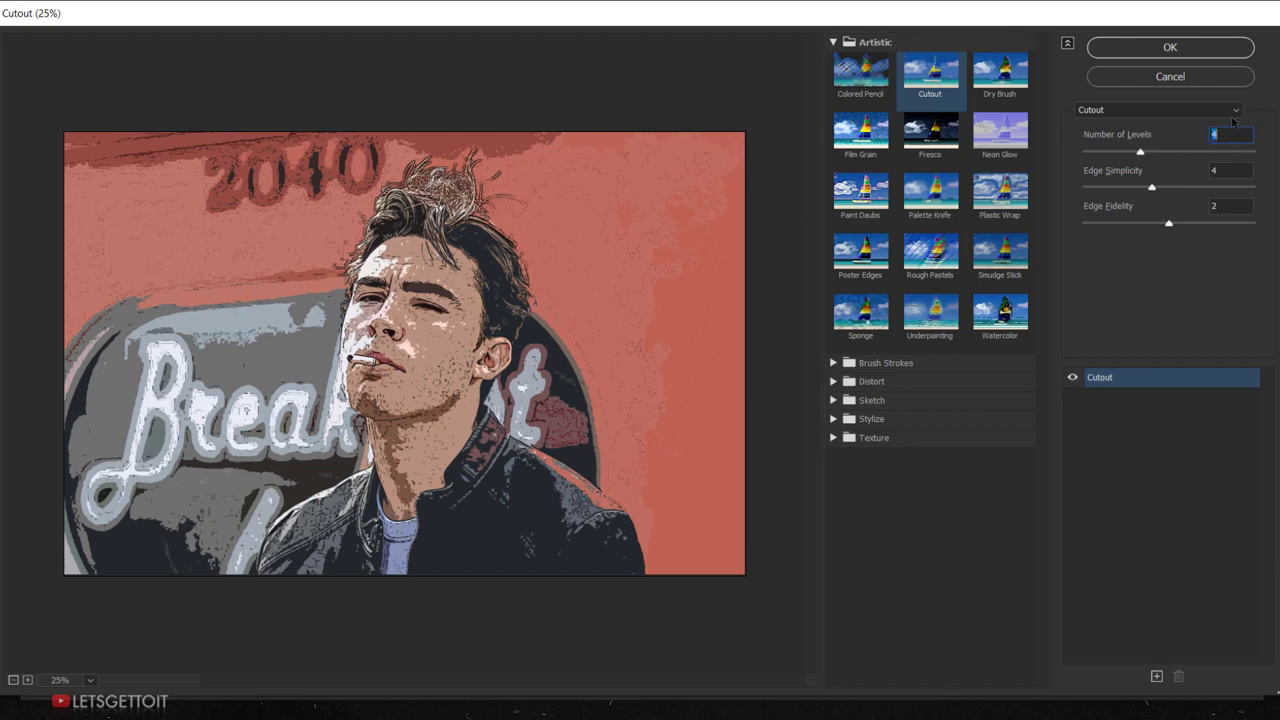
type("8")
double_click(1237, 168)
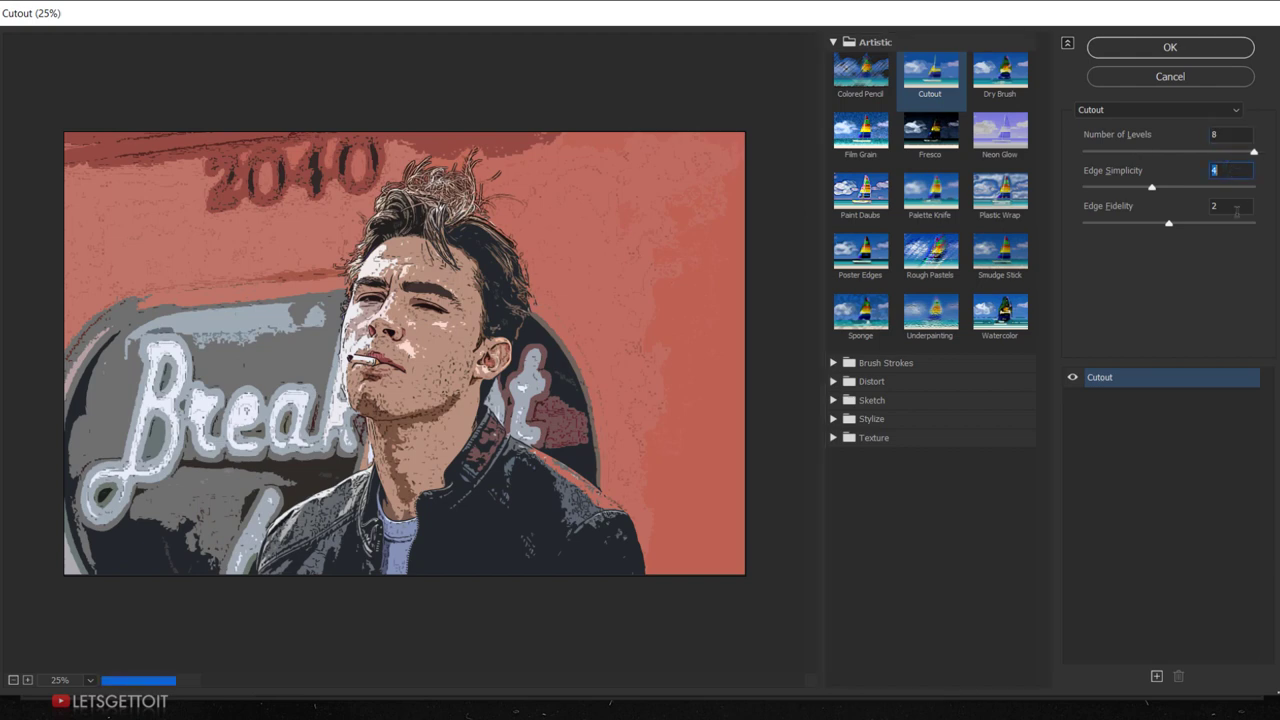
double_click(1237, 204)
type("1")
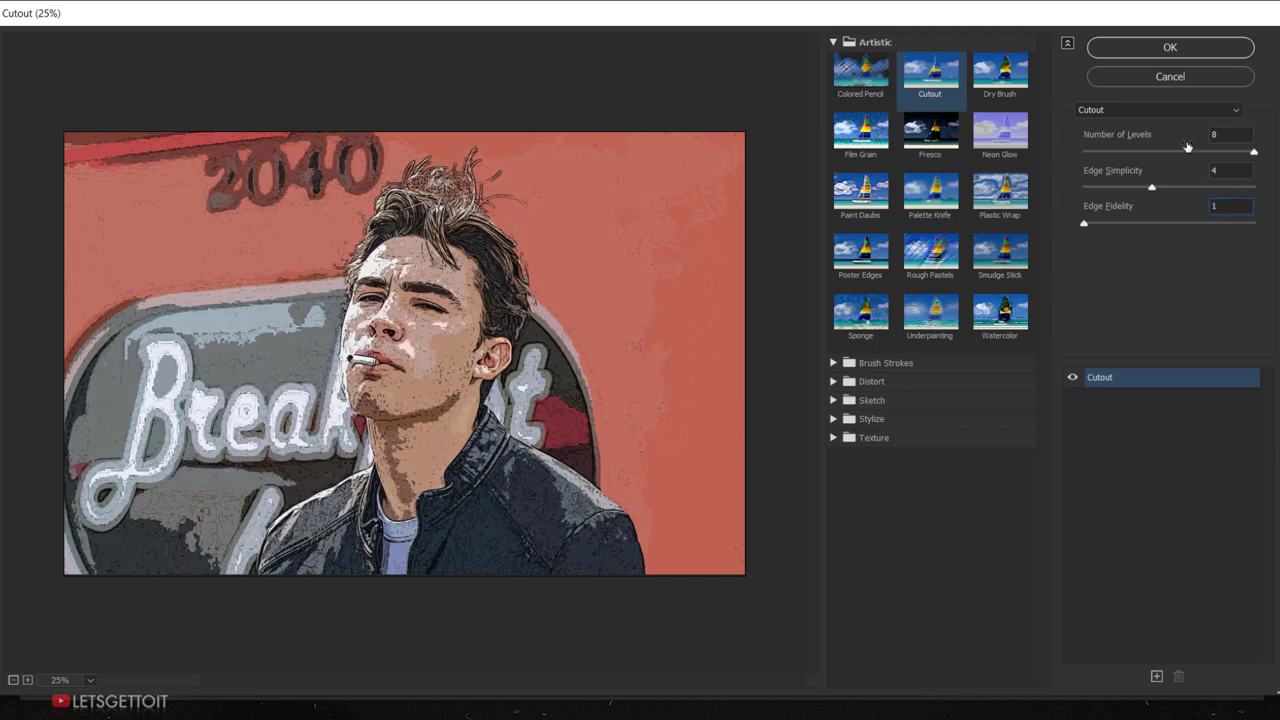
left_click(1209, 52)
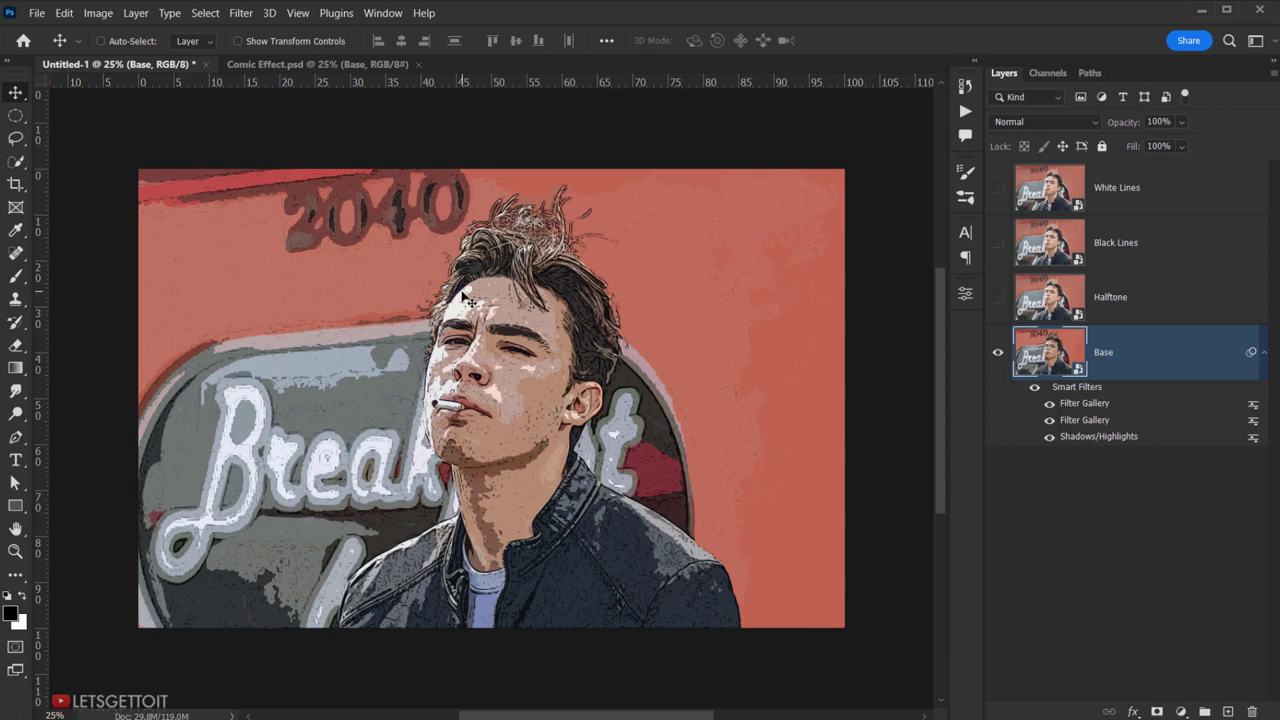
Step: Apply Oil Paint to Base with Stylization 7, Cleanliness 10, Scale 0.1, Bristle Detail 0
left_click(240, 13)
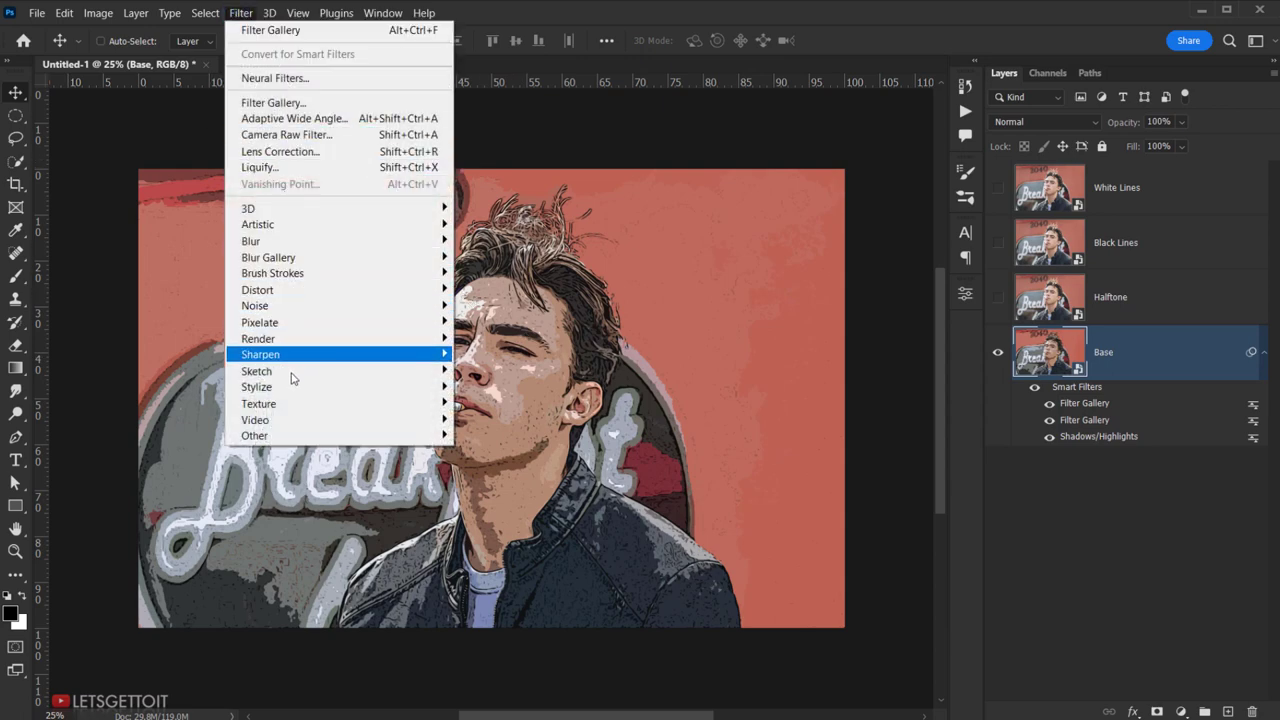
mouse_move(300, 387)
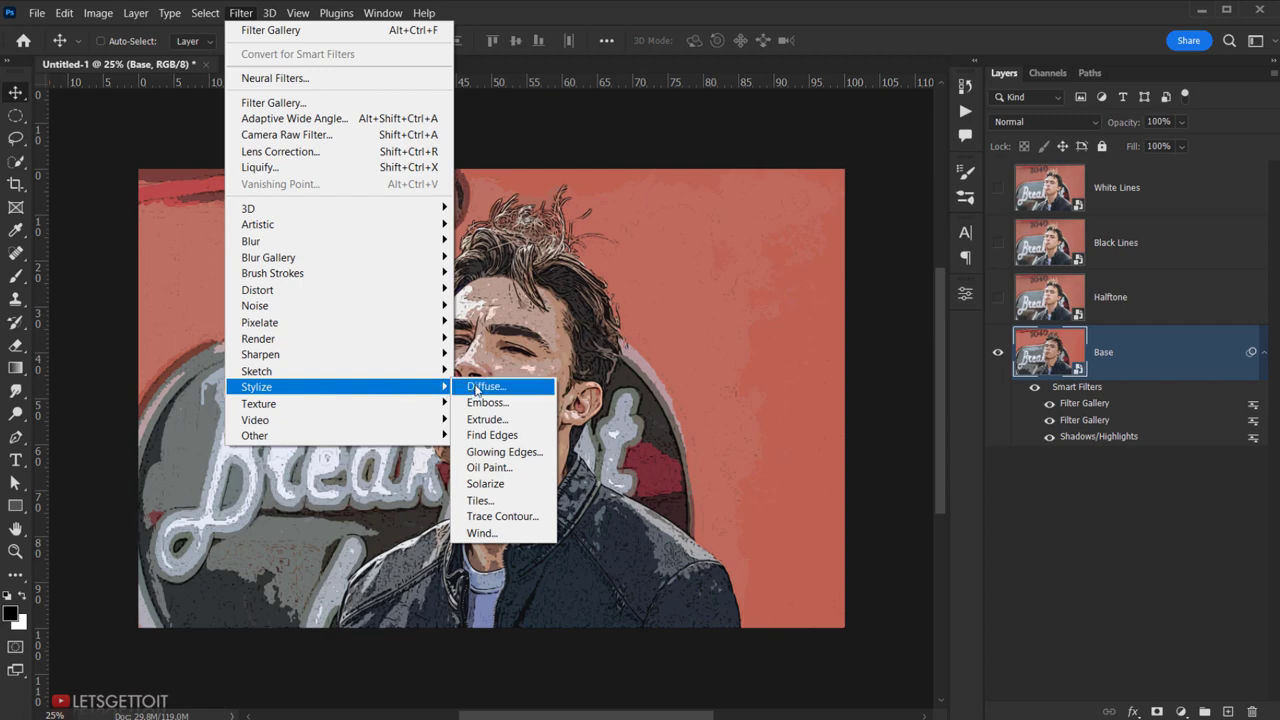
left_click(545, 468)
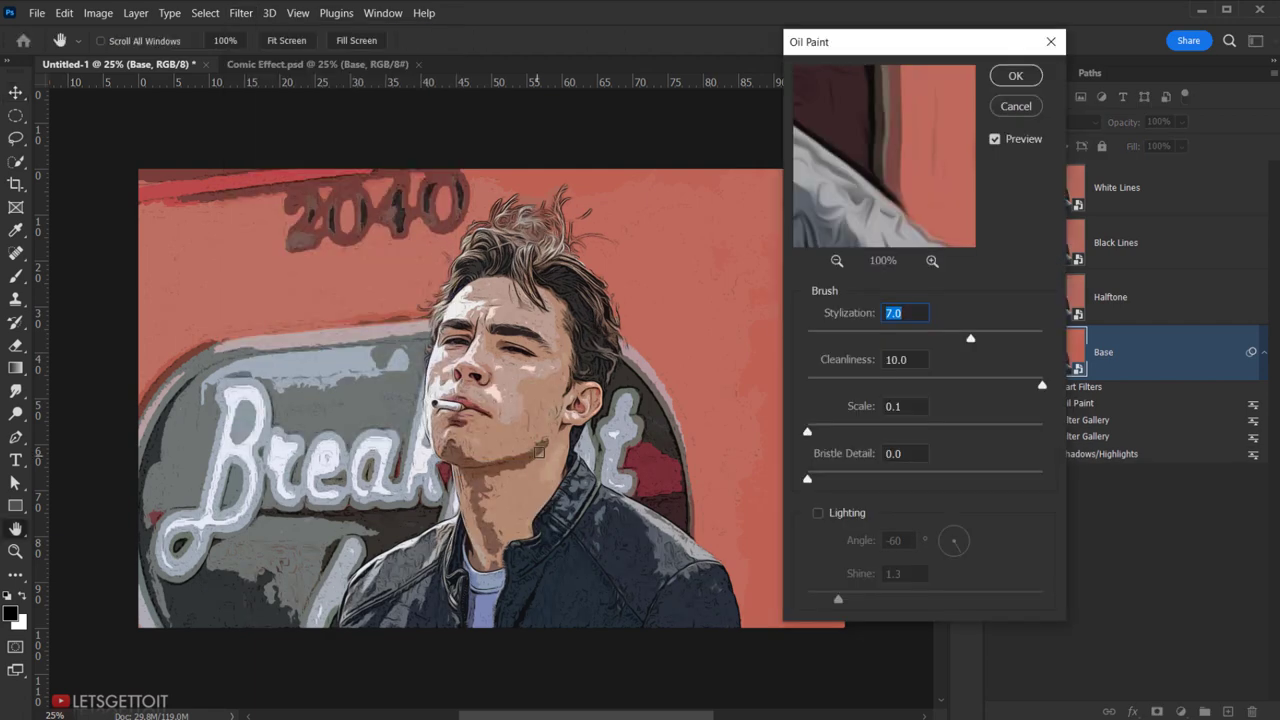
left_click(918, 312)
left_click(917, 358)
left_click(917, 404)
left_click(917, 452)
left_click(1007, 77)
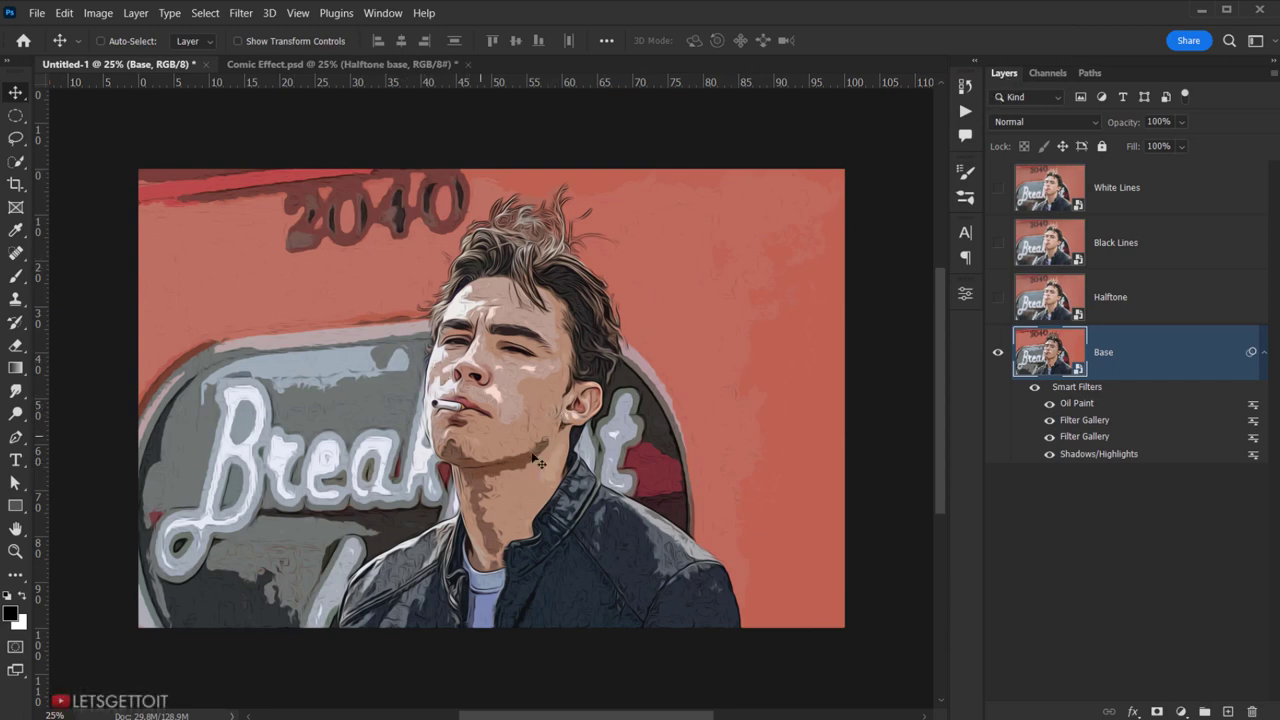
left_click(1127, 290)
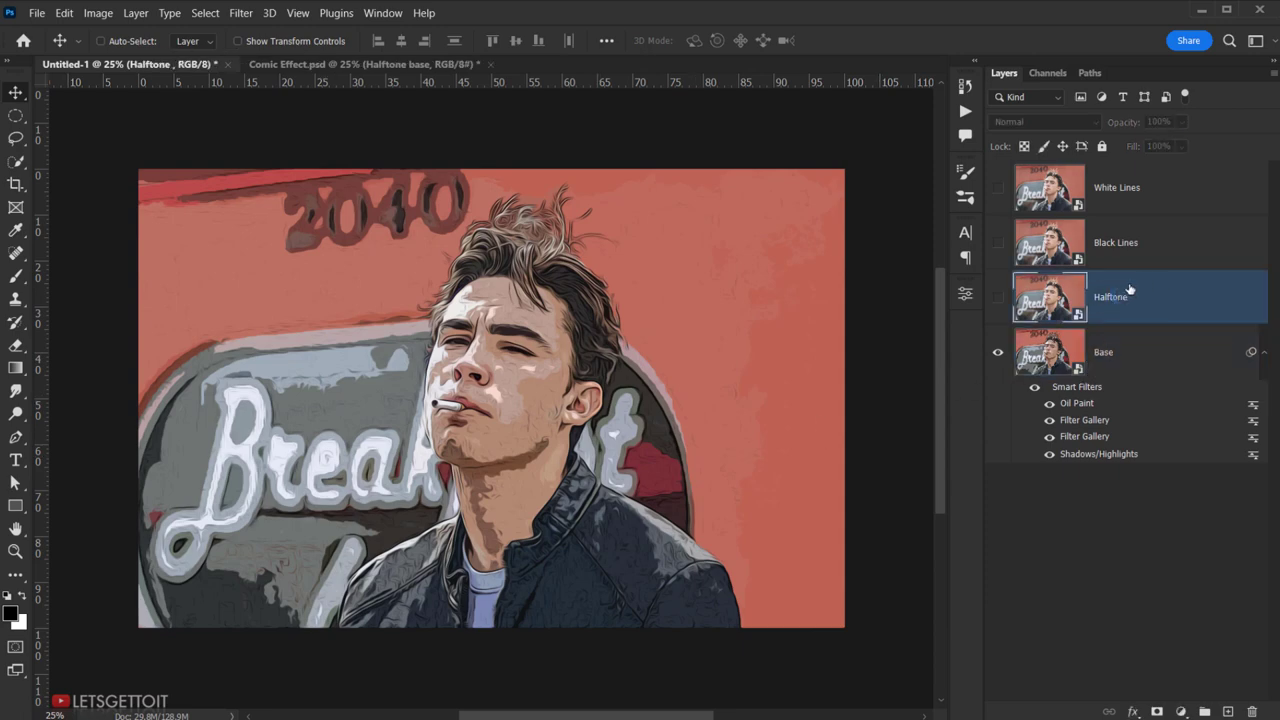
Step: Show the Halftone layer and desaturate it with Hue/Saturation at -100, removing the filter mask
left_click(997, 298)
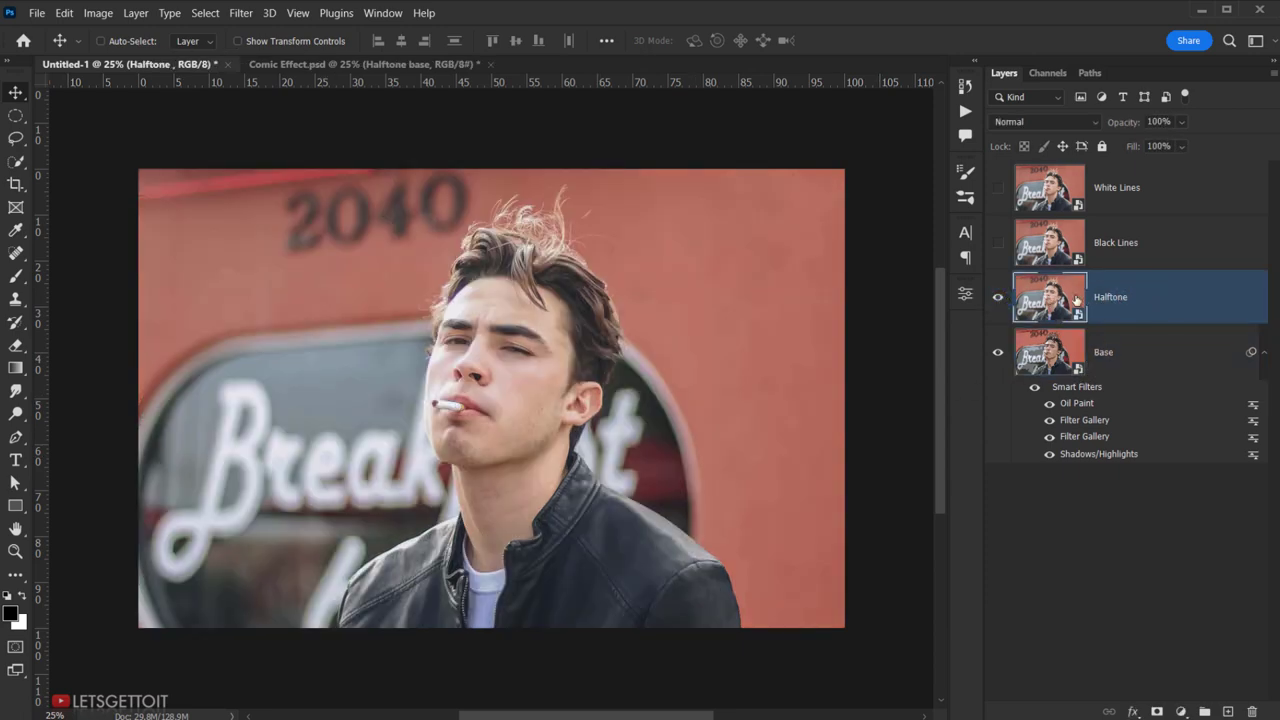
left_click(98, 13)
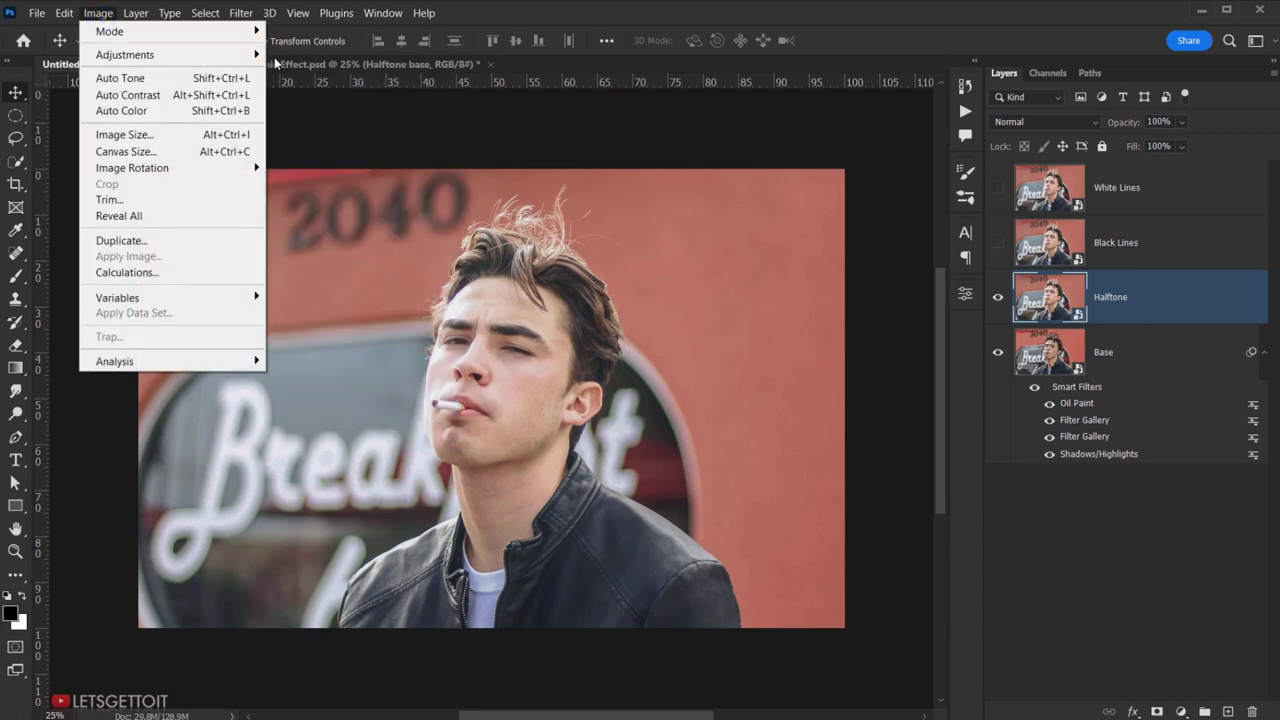
mouse_move(125, 55)
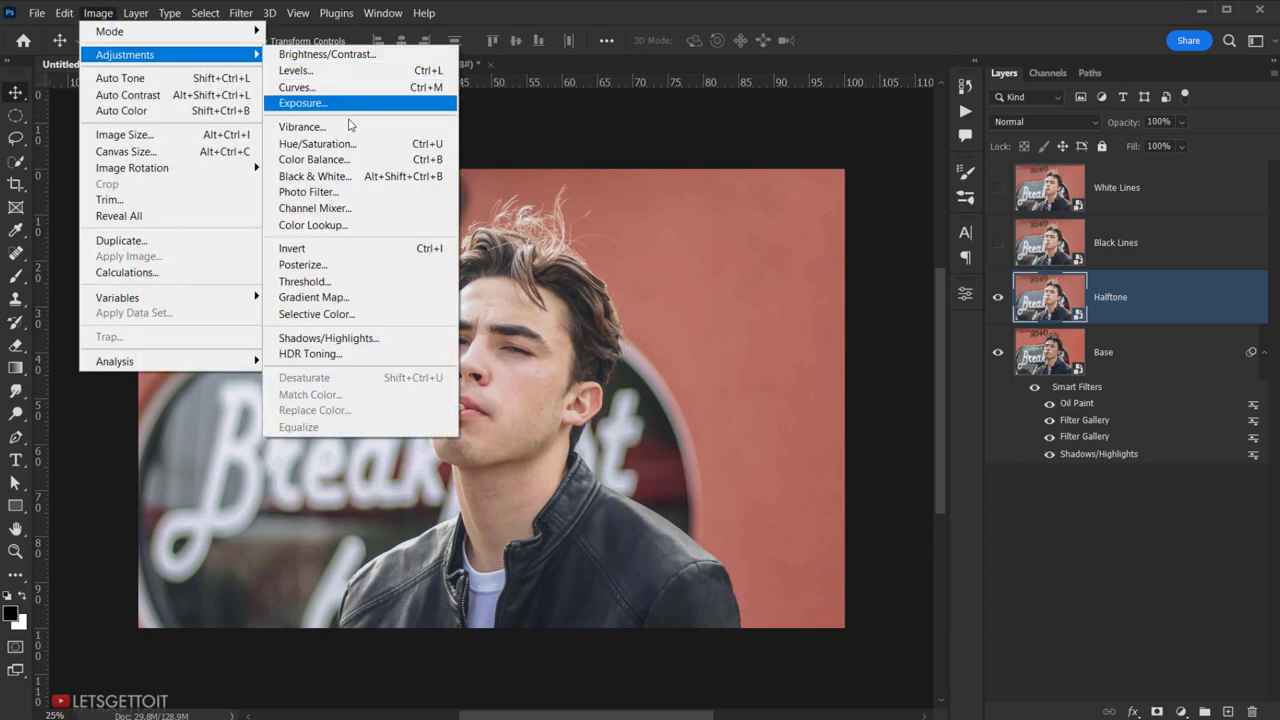
left_click(345, 143)
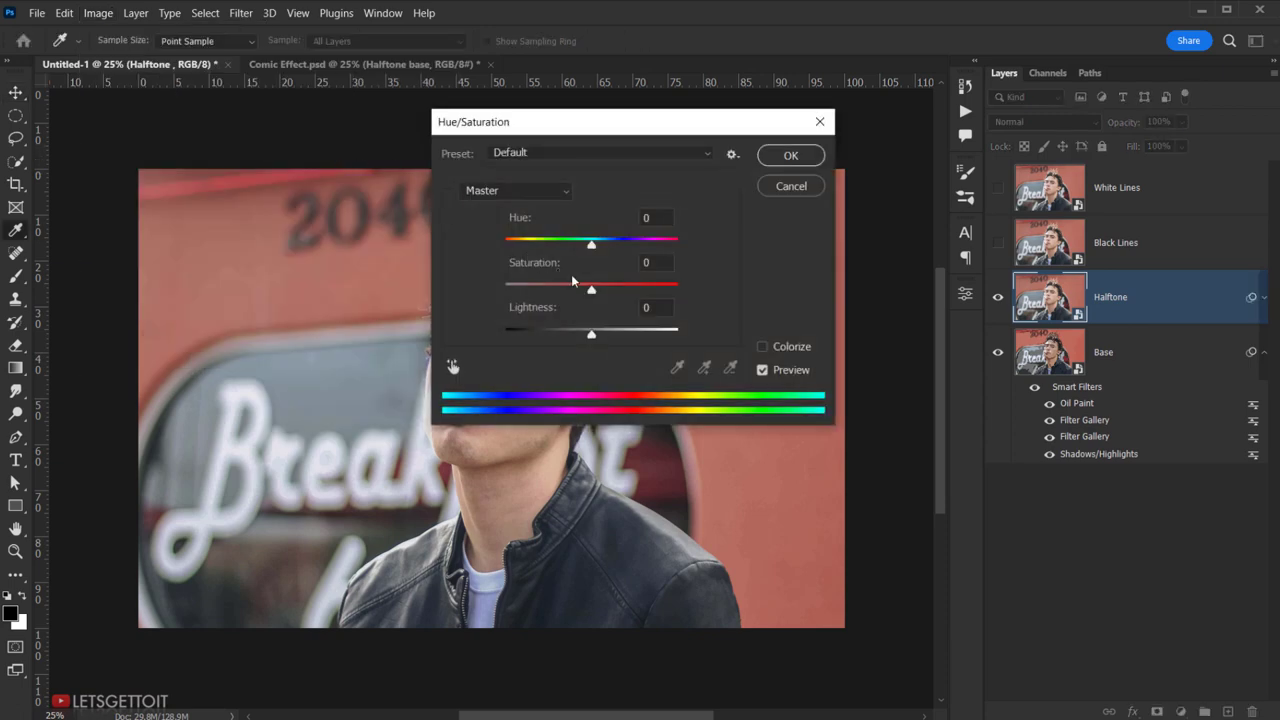
left_click_drag(592, 290, 505, 290)
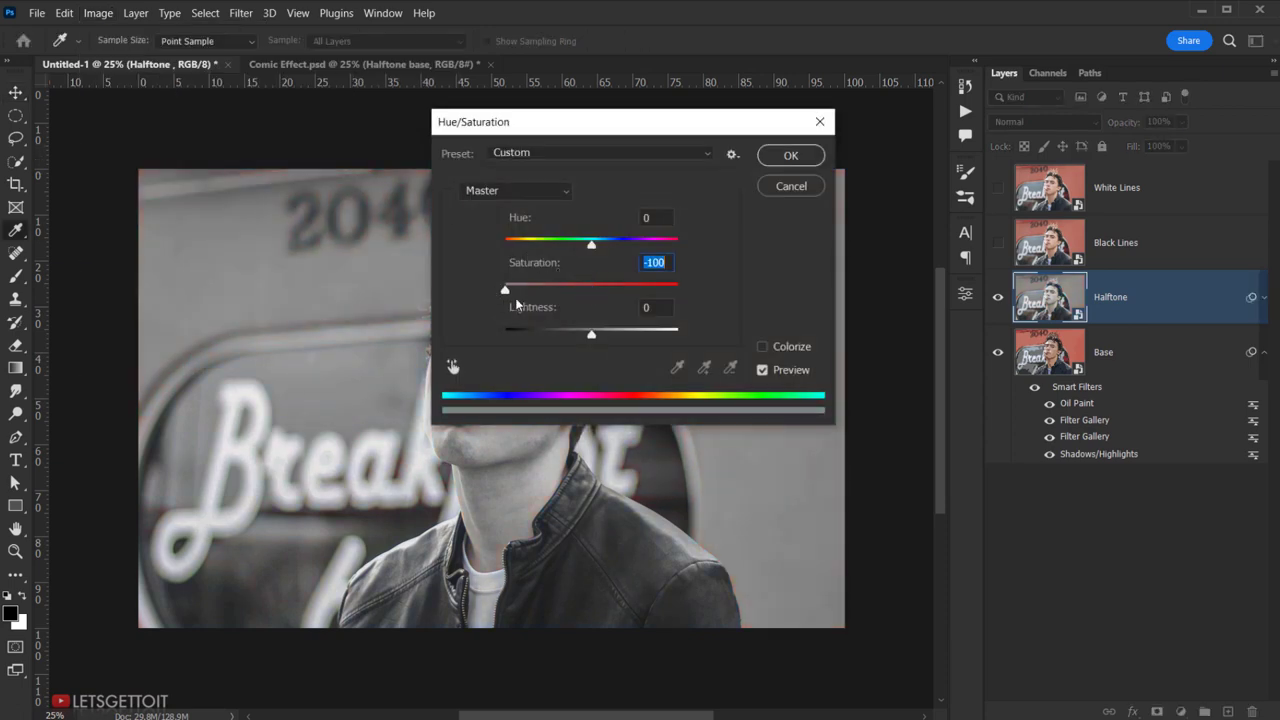
left_click(812, 160)
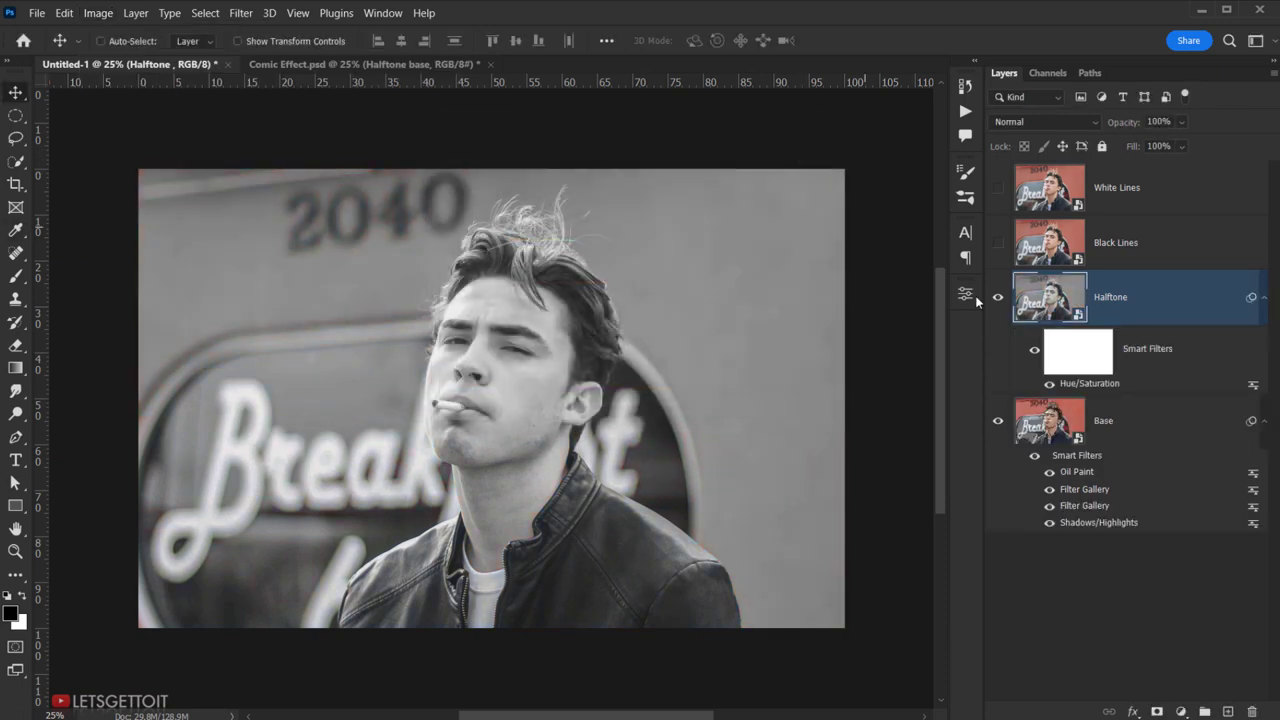
mouse_move(1074, 346)
left_mouse_down()
mouse_move(1241, 712)
mouse_move(1254, 712)
left_mouse_up()
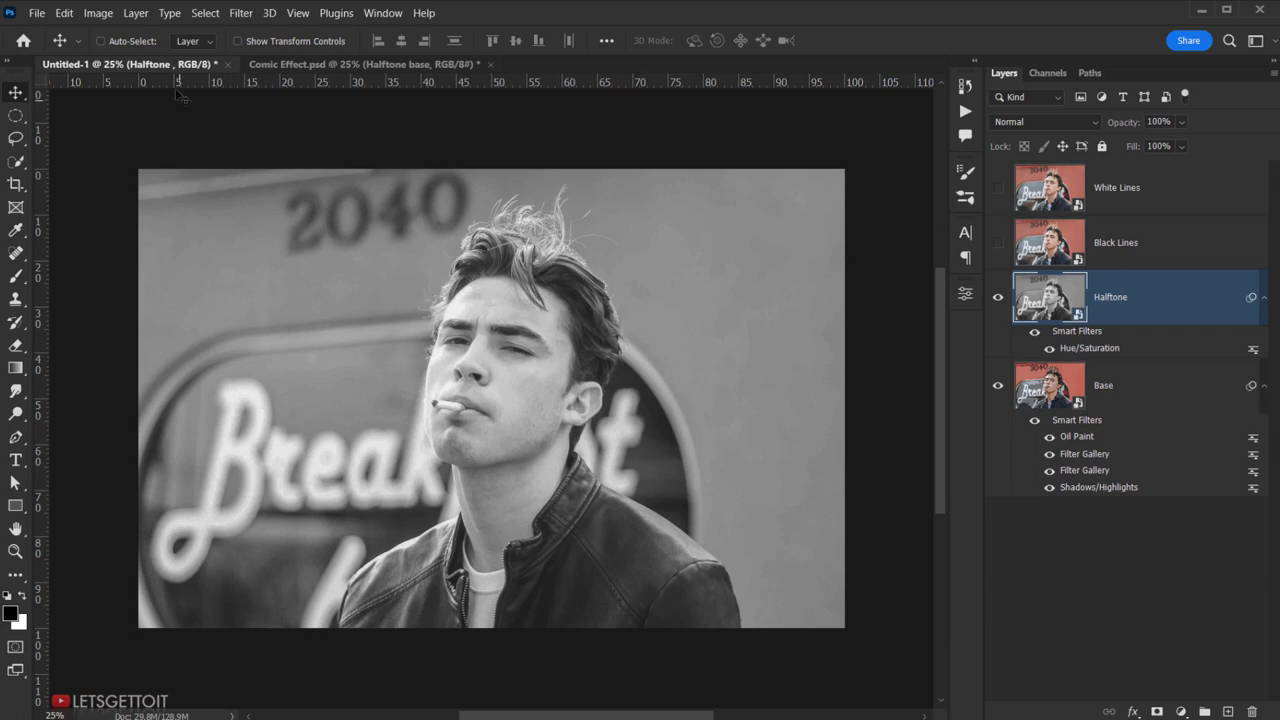
Step: Apply Shadows/Highlights with a 35% Shadows Amount to the Halftone layer
left_click(102, 17)
mouse_move(125, 55)
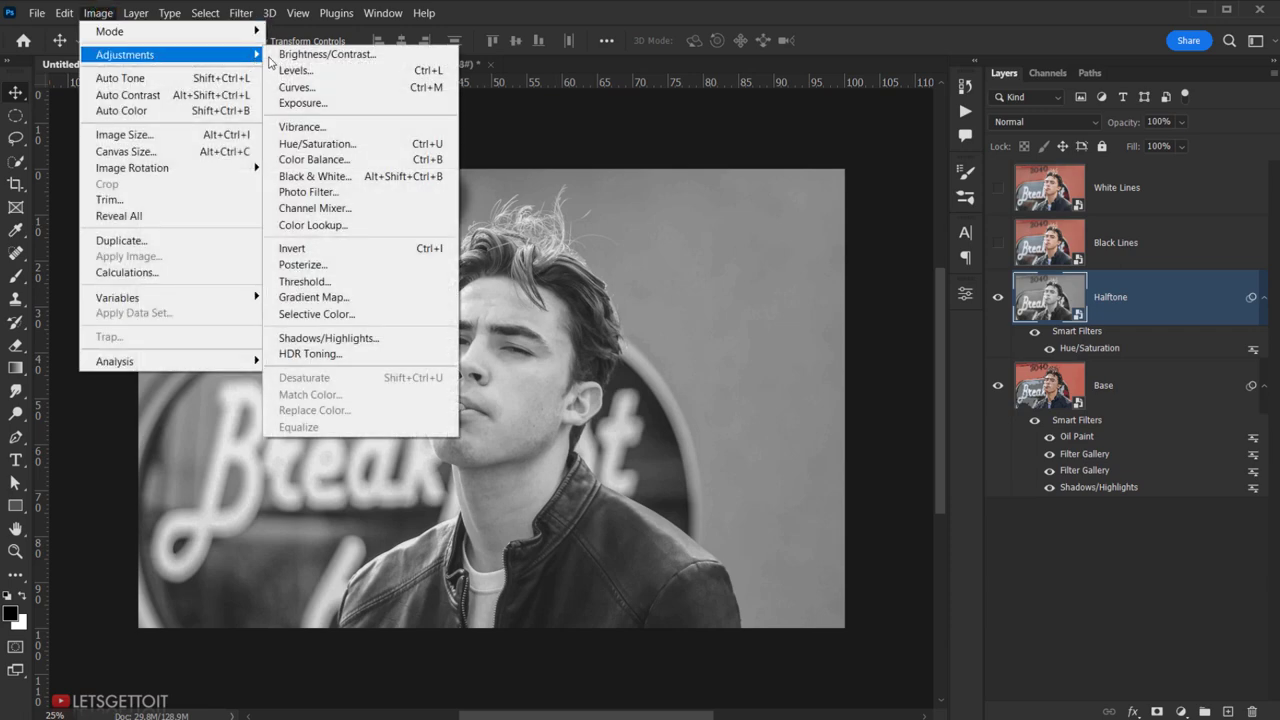
left_click(345, 338)
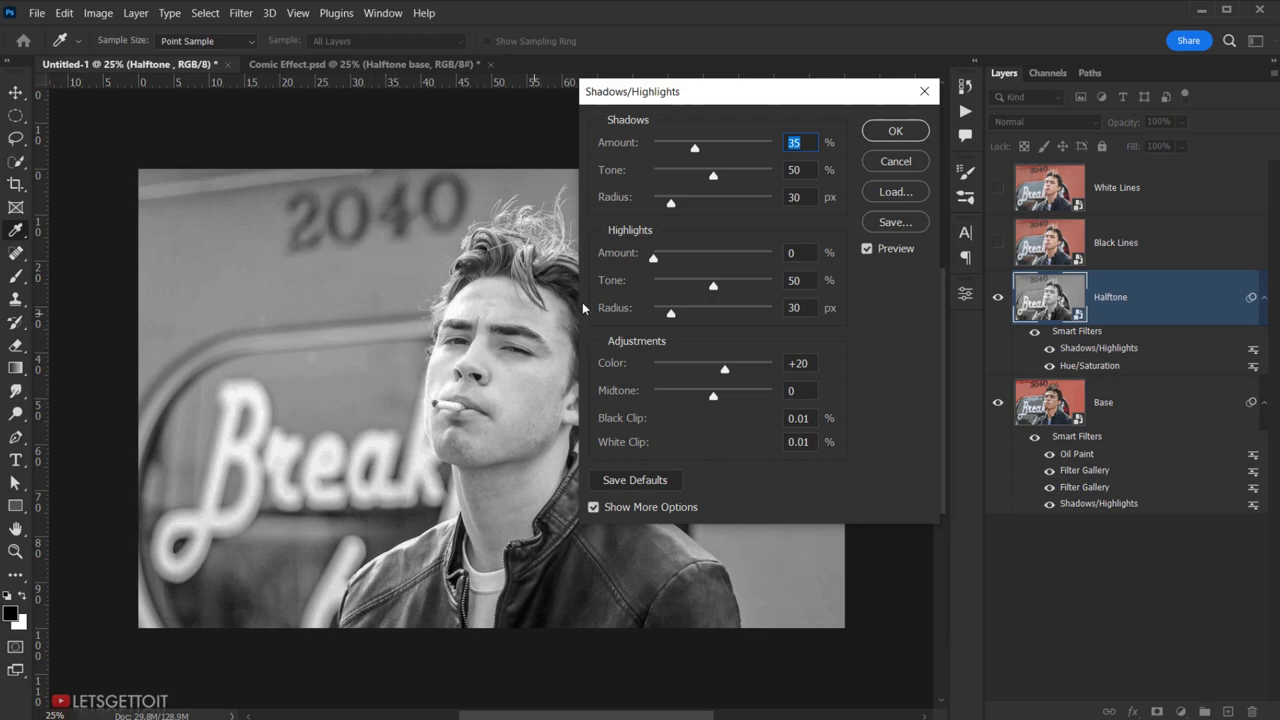
left_click(877, 137)
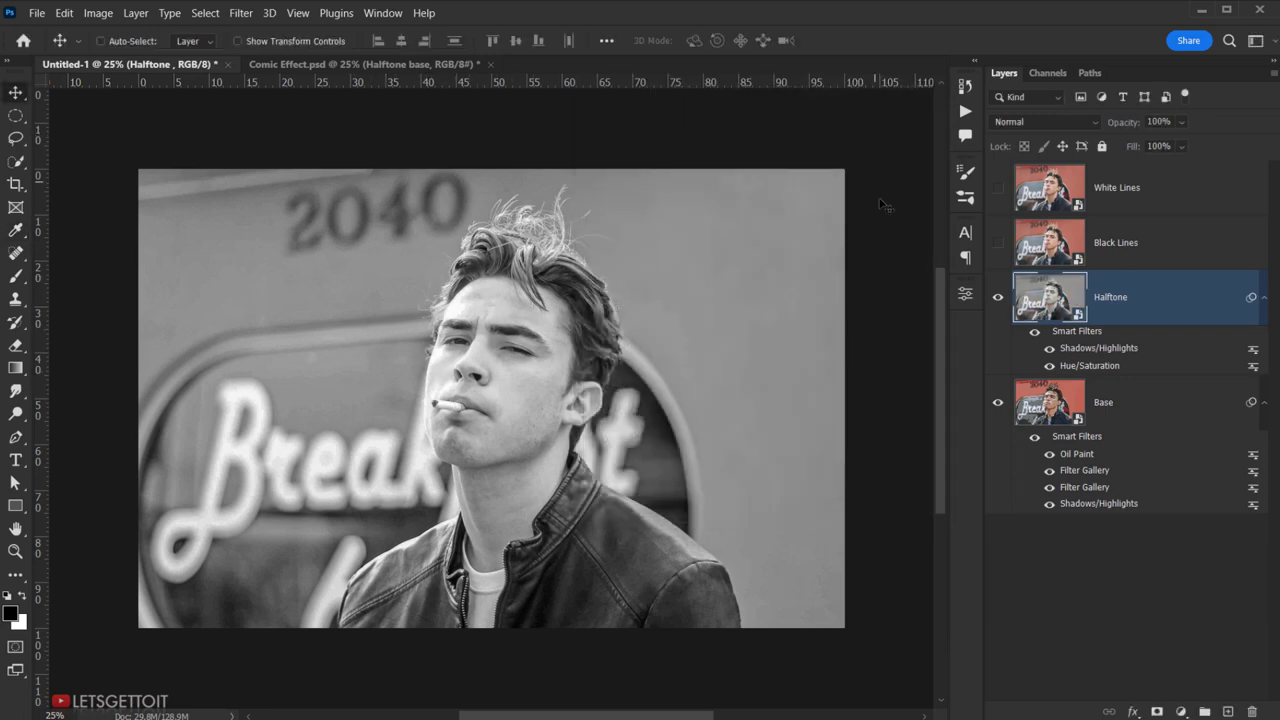
Step: Apply Oil Paint to the Halftone layer: Stylization 10, Cleanliness 10, Scale 0.1, Bristle Detail 0
left_click(240, 13)
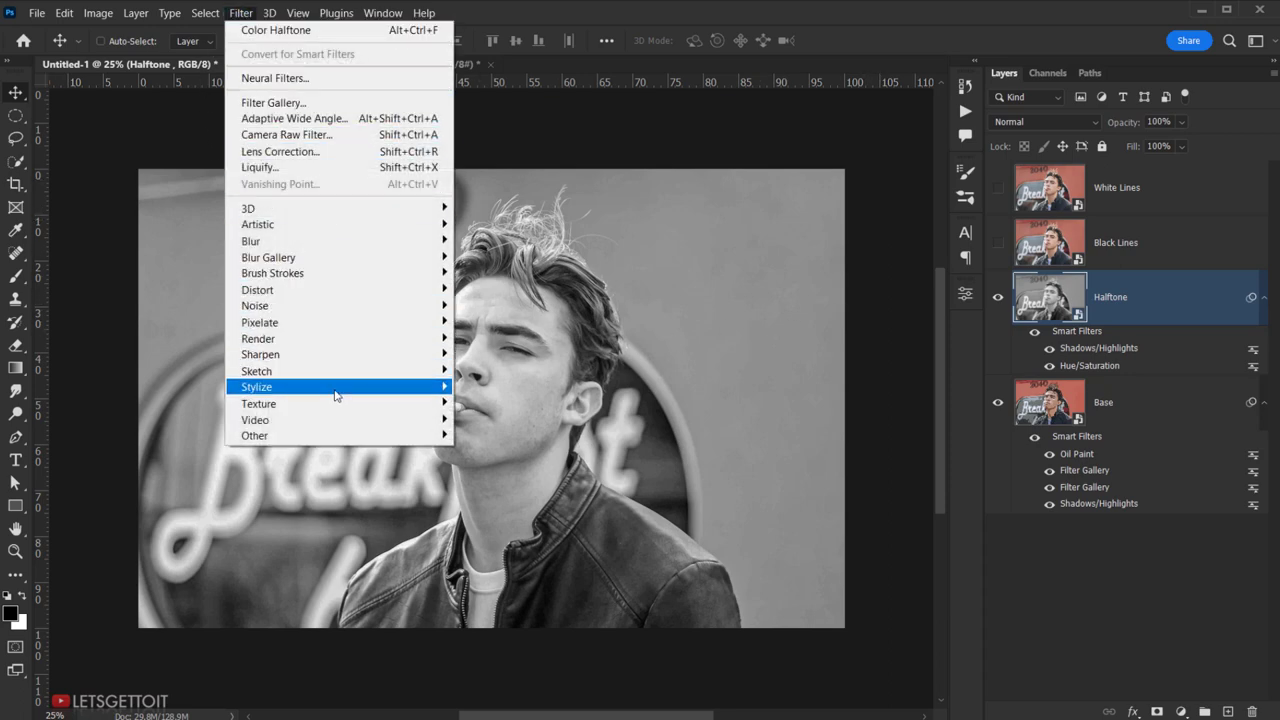
mouse_move(300, 387)
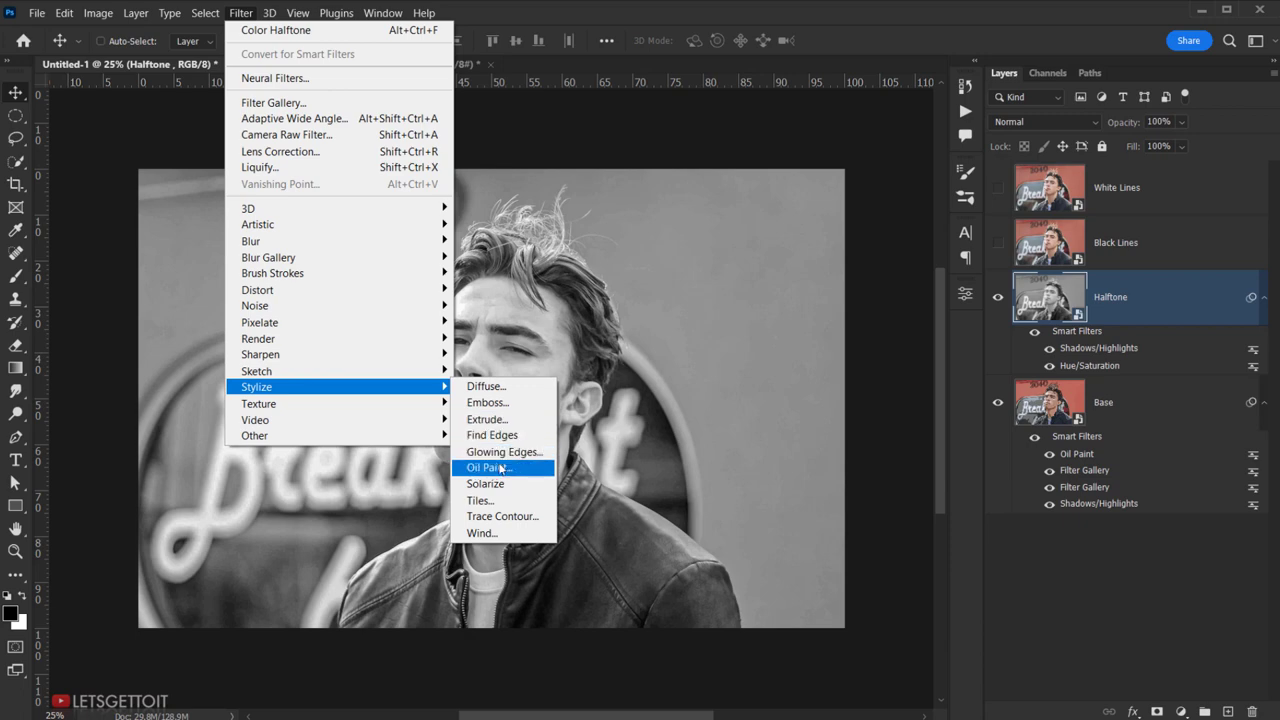
left_click(495, 467)
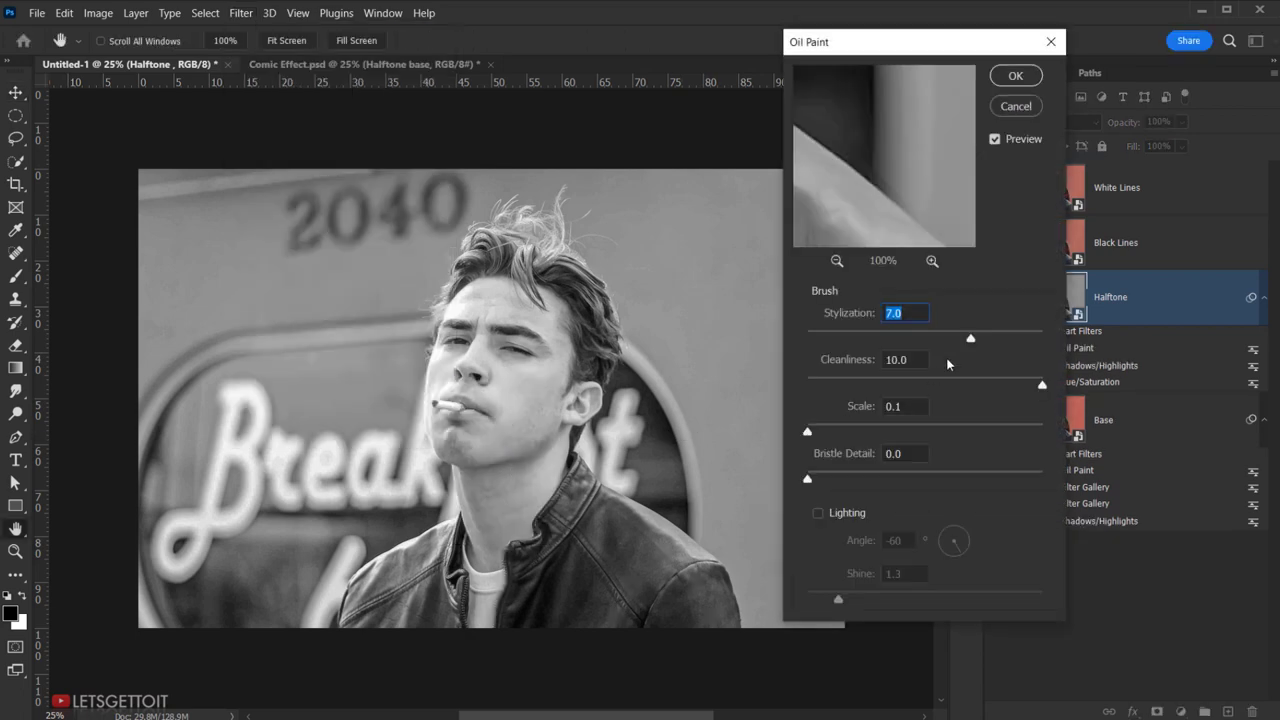
left_click_drag(970, 343, 1057, 330)
left_click(920, 312)
left_click(920, 358)
left_click(912, 406)
left_click(913, 453)
left_click(1012, 76)
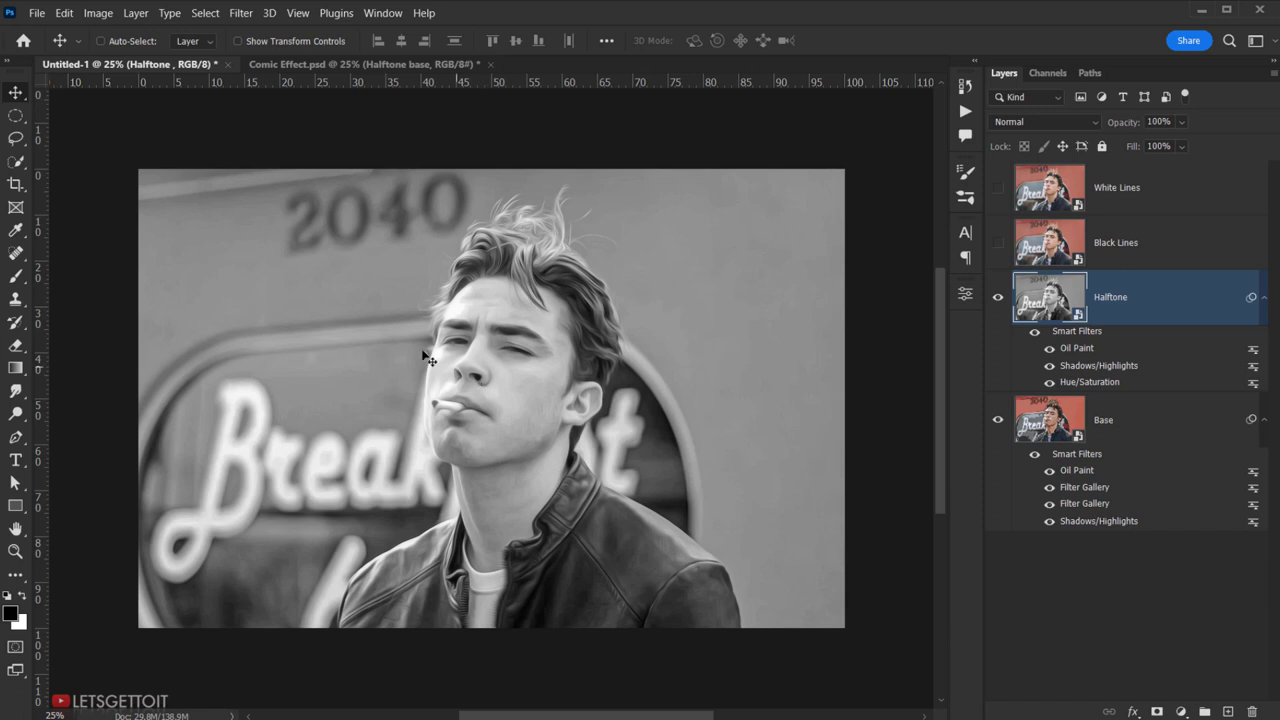
Step: Apply a Filter Gallery Cutout with Levels 4, Edge Simplicity 7 and Edge Fidelity 1
left_click(242, 13)
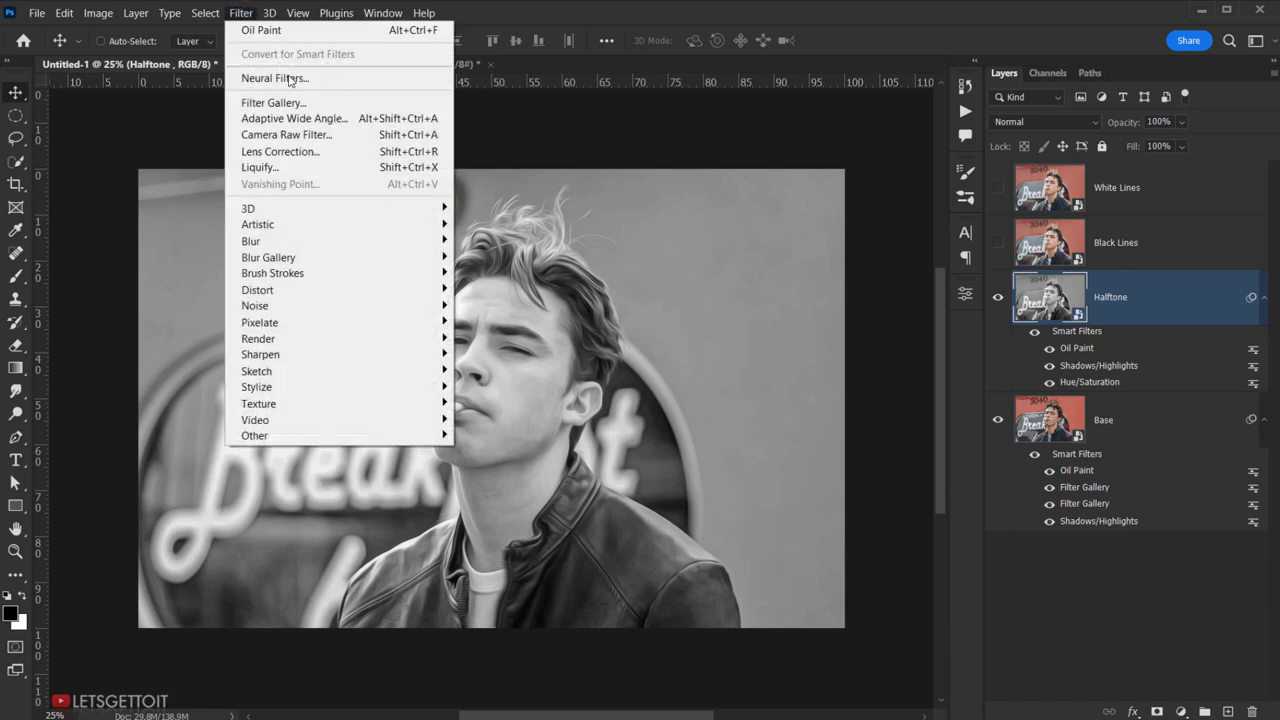
left_click(421, 108)
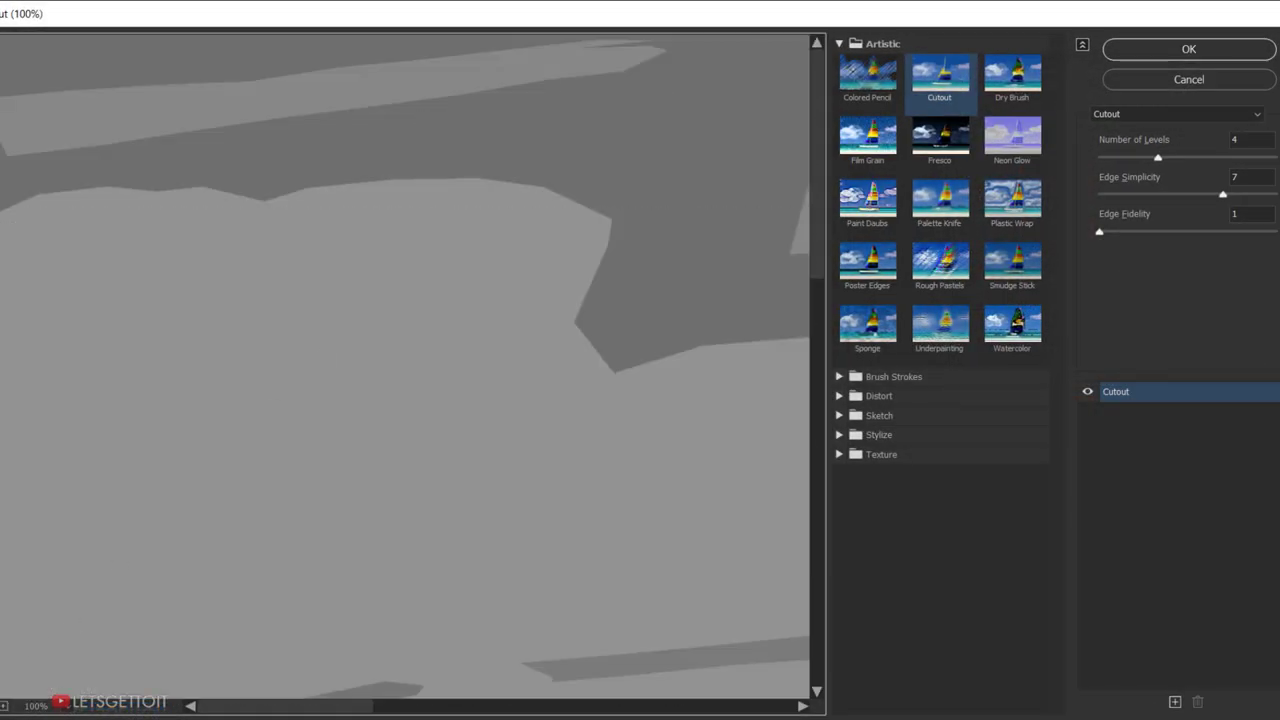
key("ctrl+minus")
key("ctrl+minus")
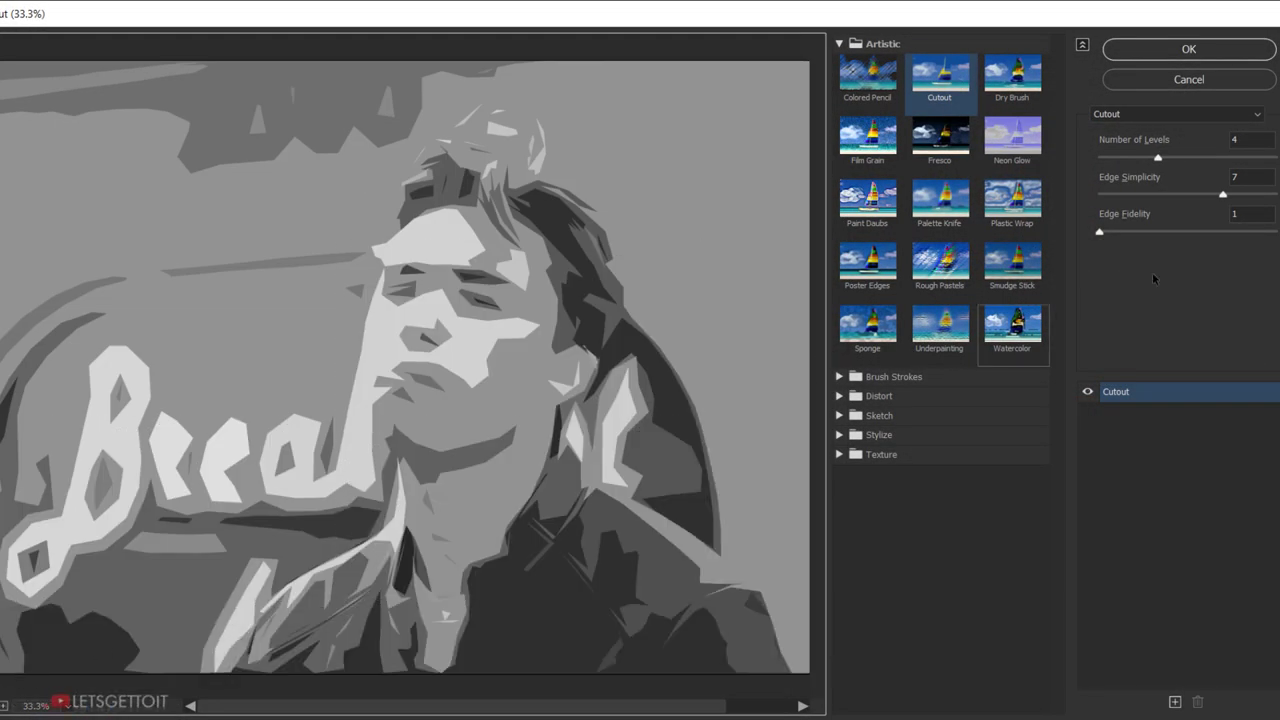
left_click(1257, 141)
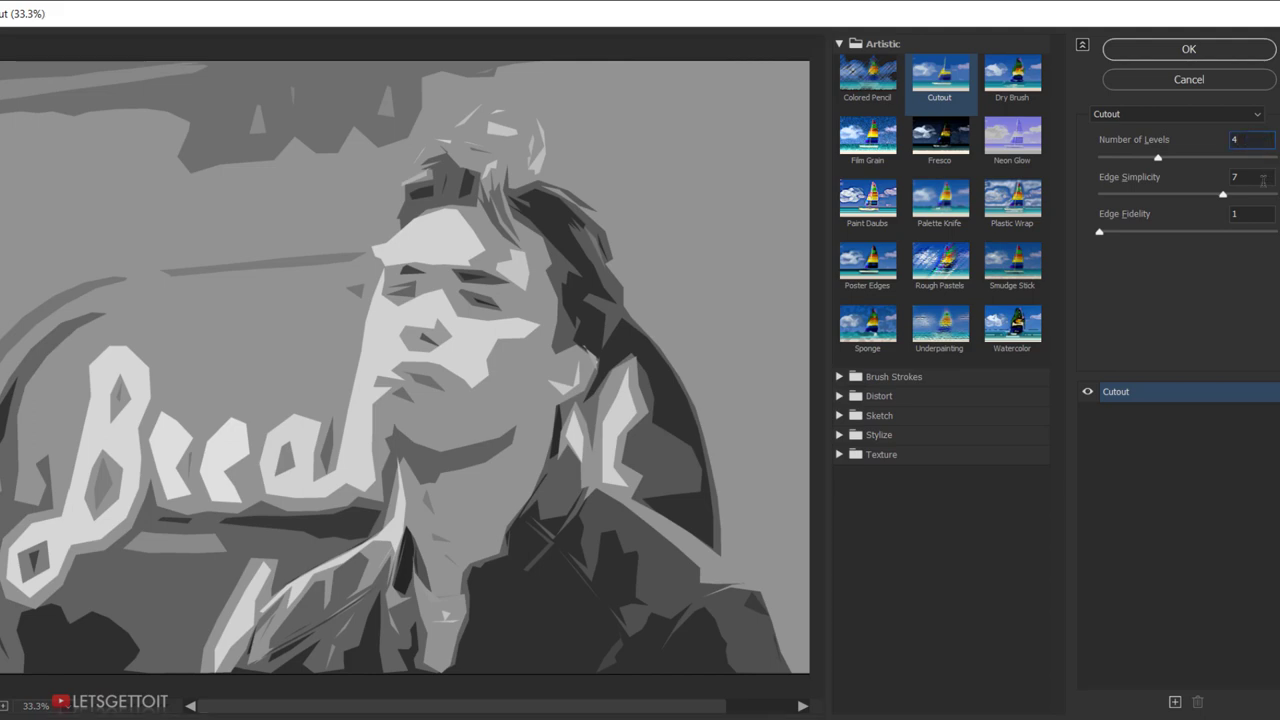
left_click(1262, 180)
left_click(1253, 214)
left_click(1189, 49)
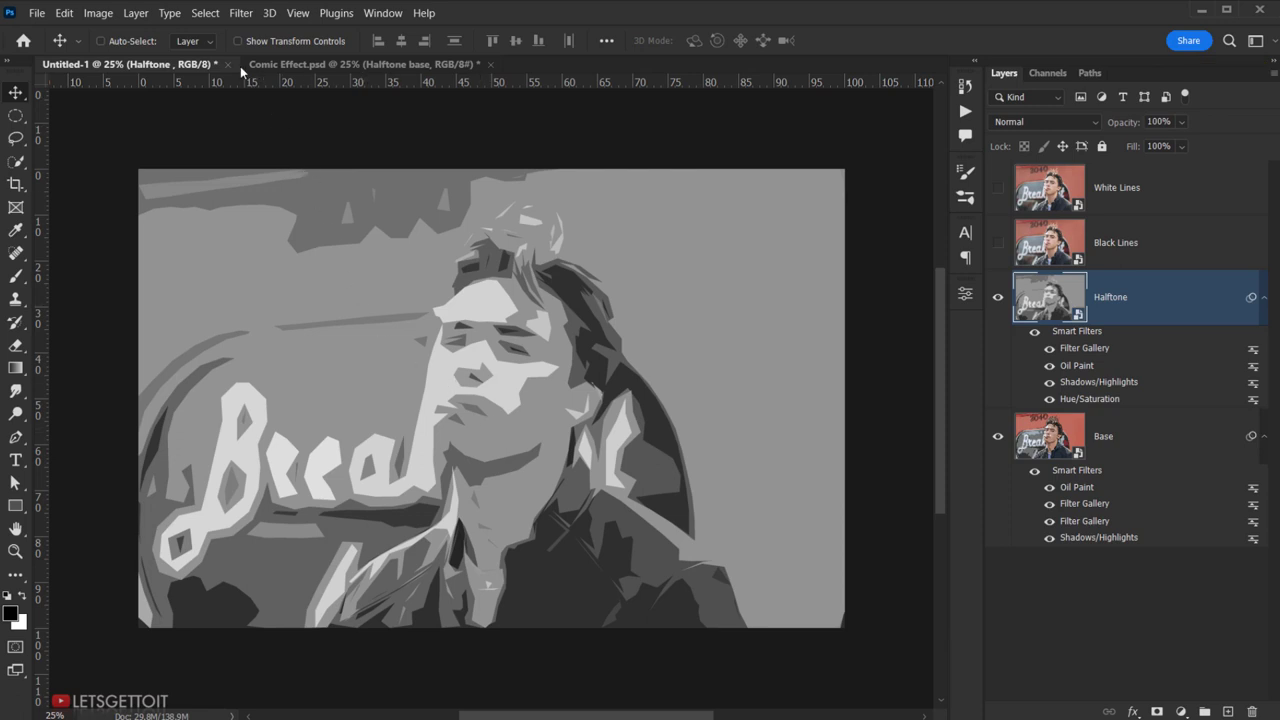
Step: Add a Color Halftone filter with Max Radius 5 and all channel angles at 45°
left_click(242, 13)
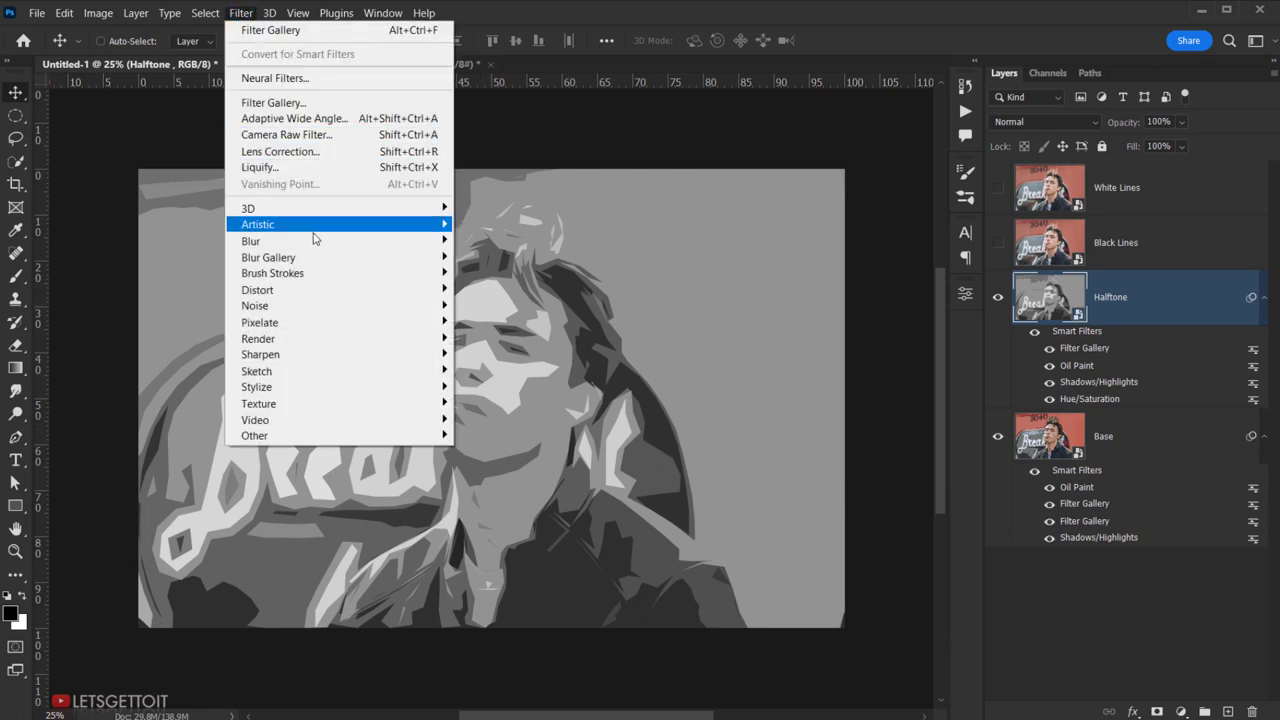
mouse_move(300, 322)
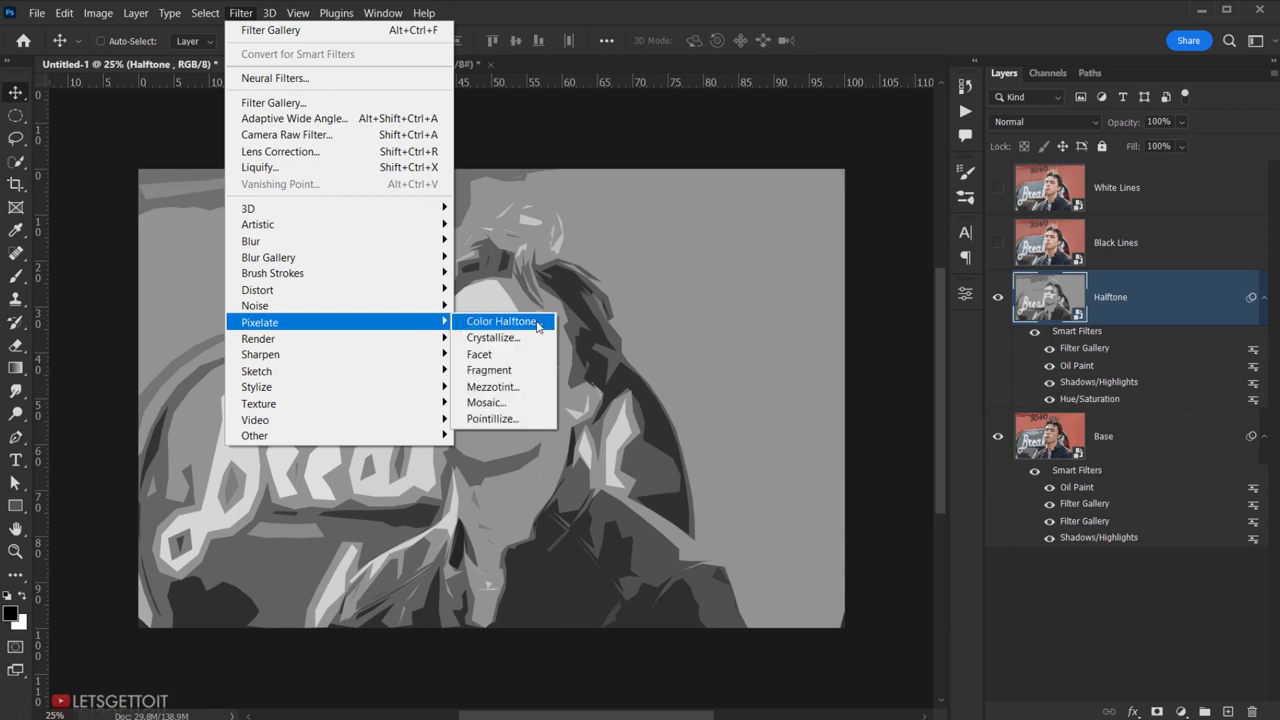
left_click(538, 325)
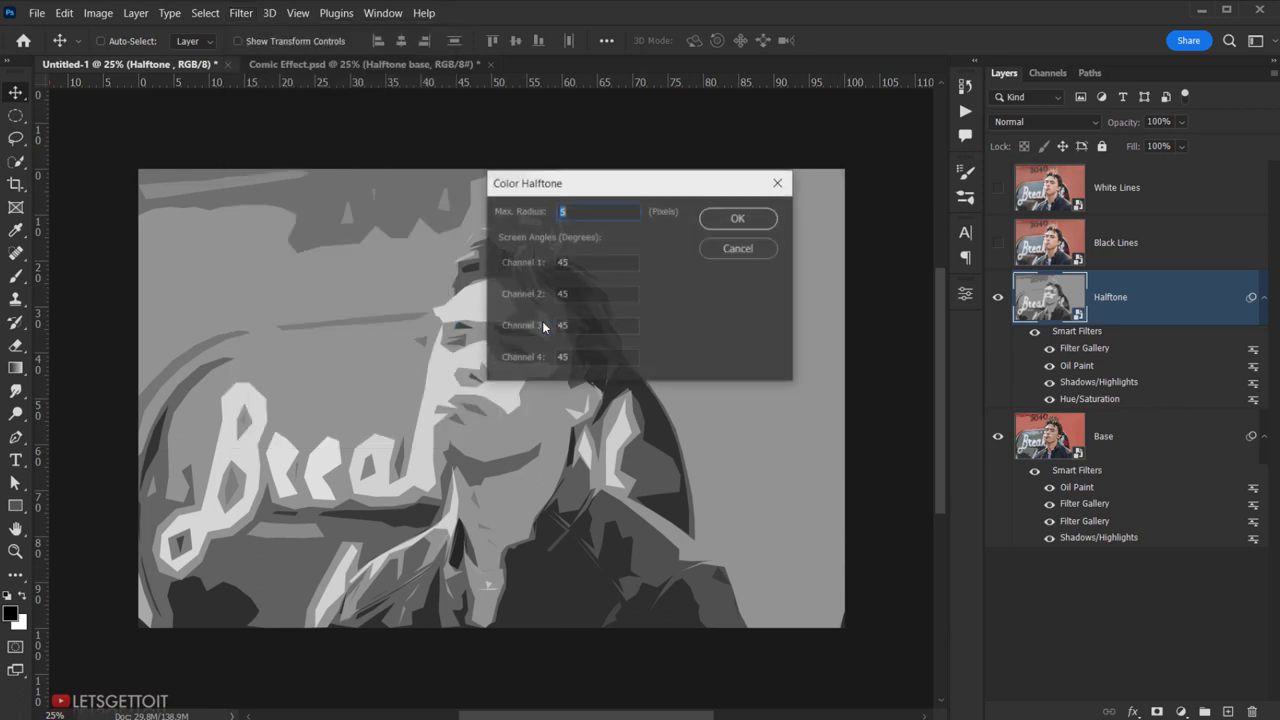
left_click(582, 209)
left_click(601, 263)
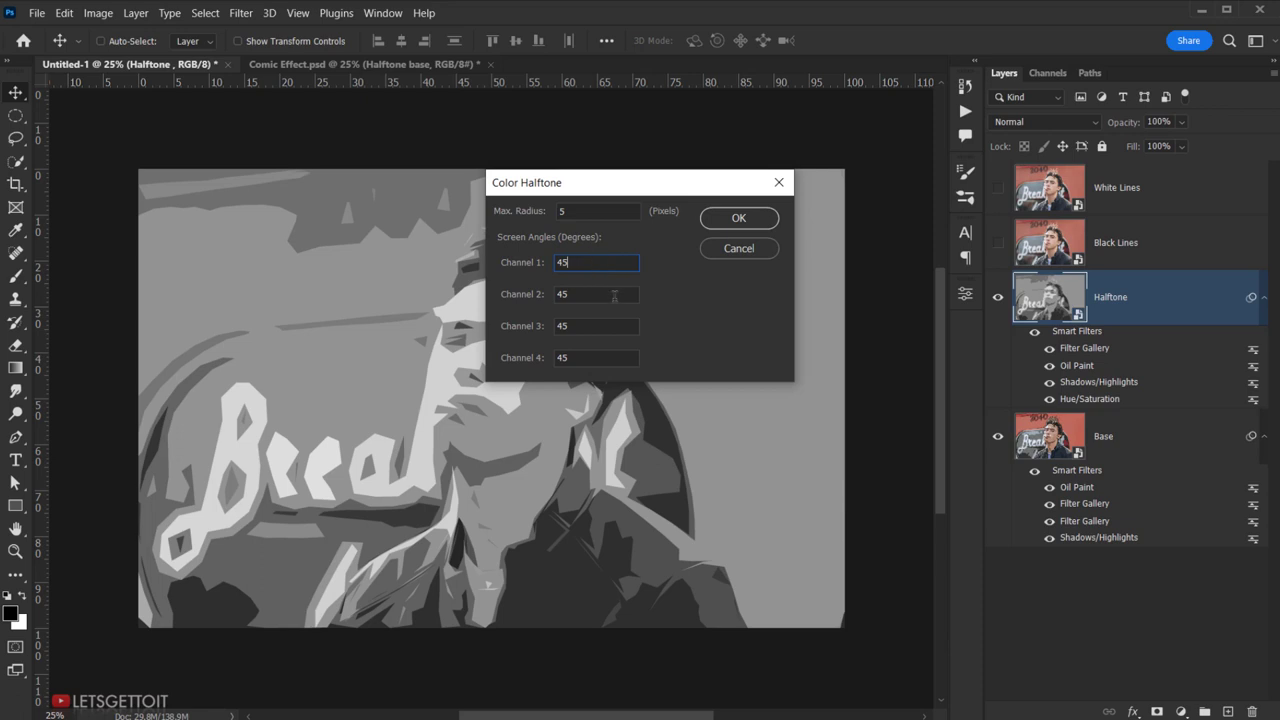
left_click(615, 296)
left_click(620, 328)
left_click(624, 357)
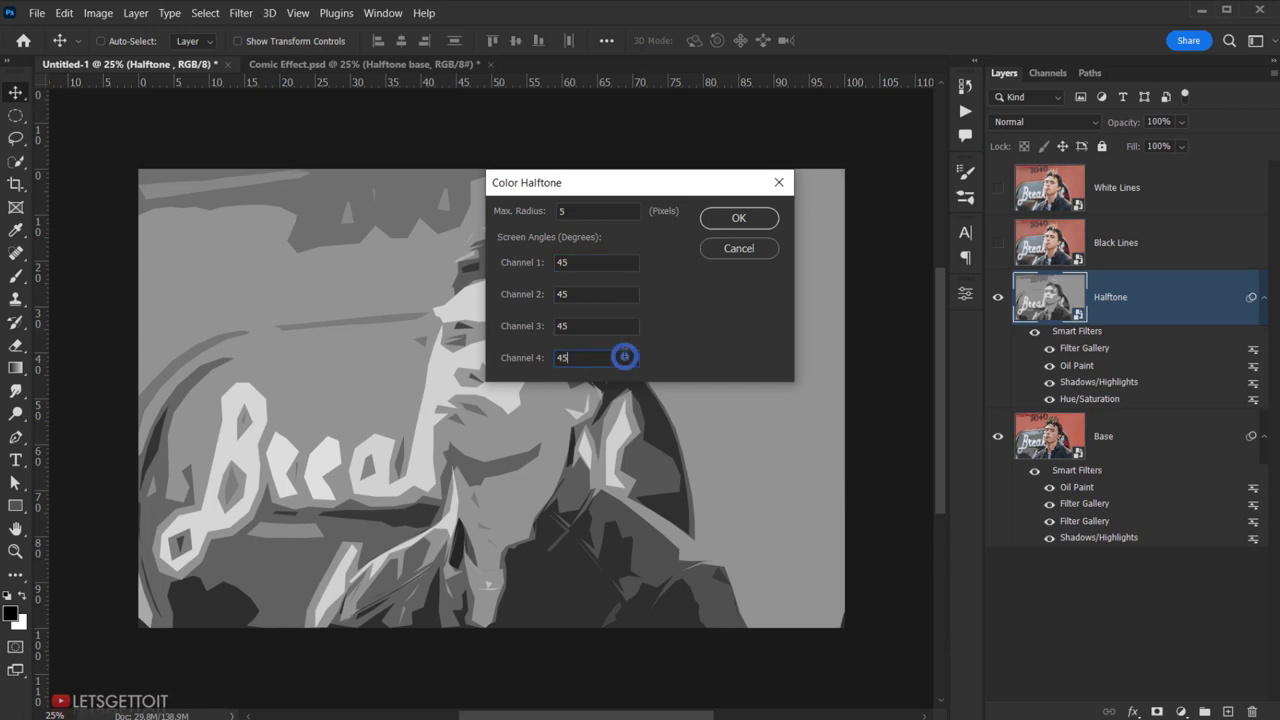
left_click(734, 219)
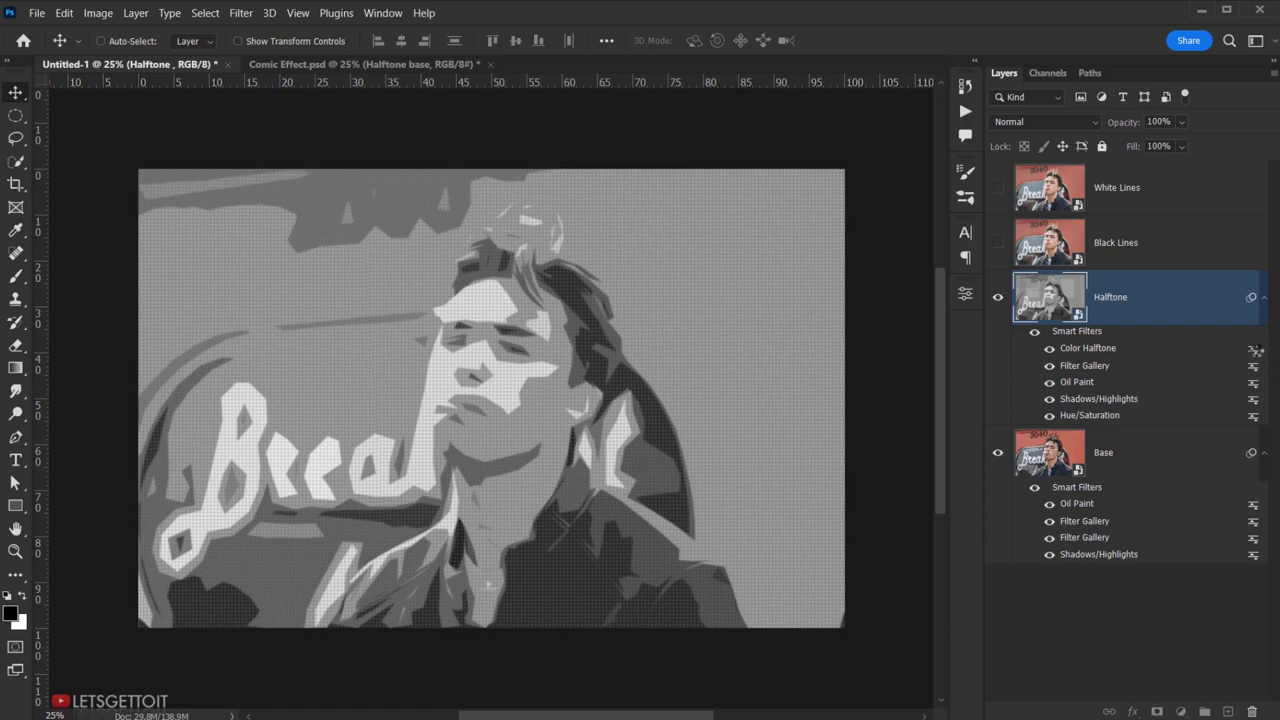
Step: Set the Color Halftone smart filter's blending mode to Soft Light
double_click(1257, 351)
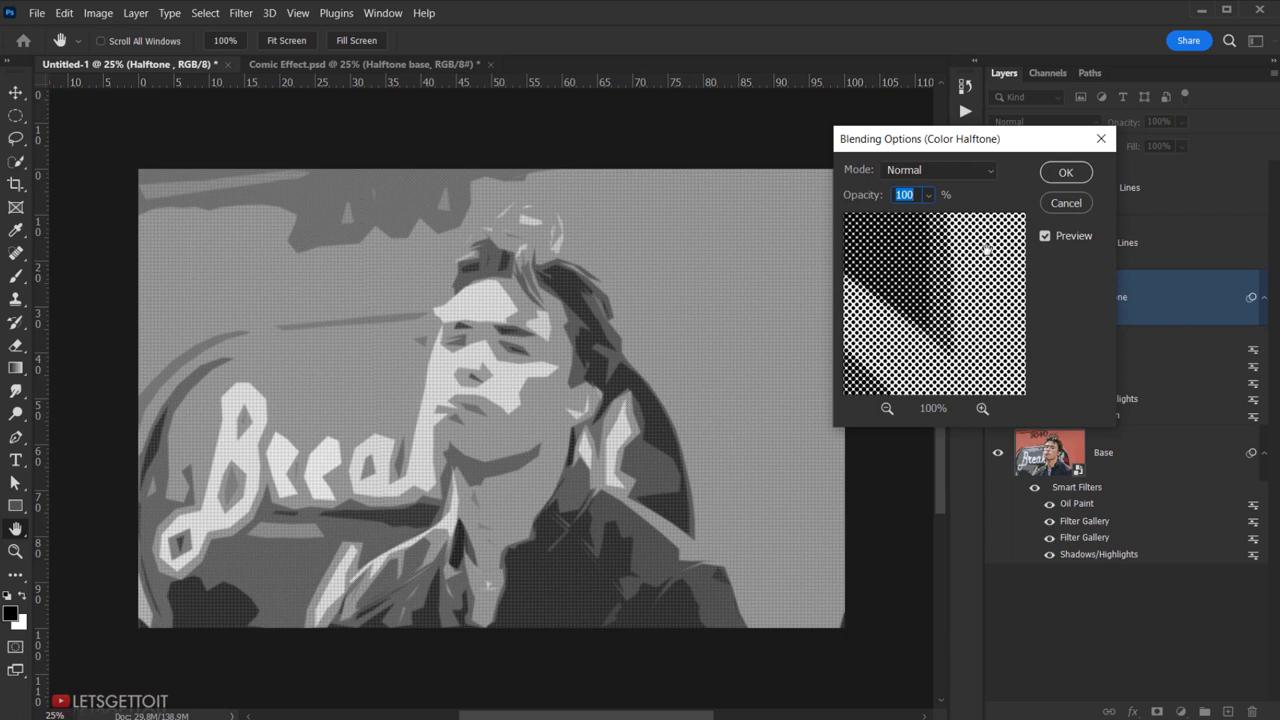
left_click(948, 172)
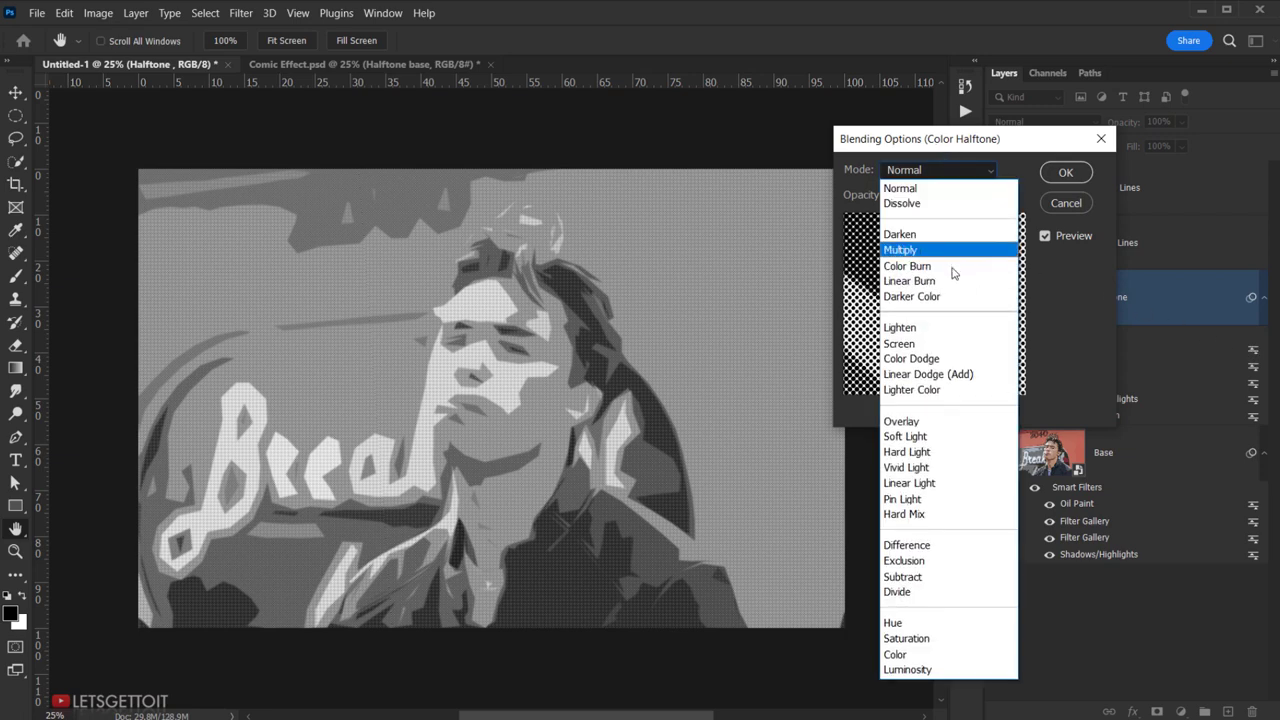
left_click(913, 440)
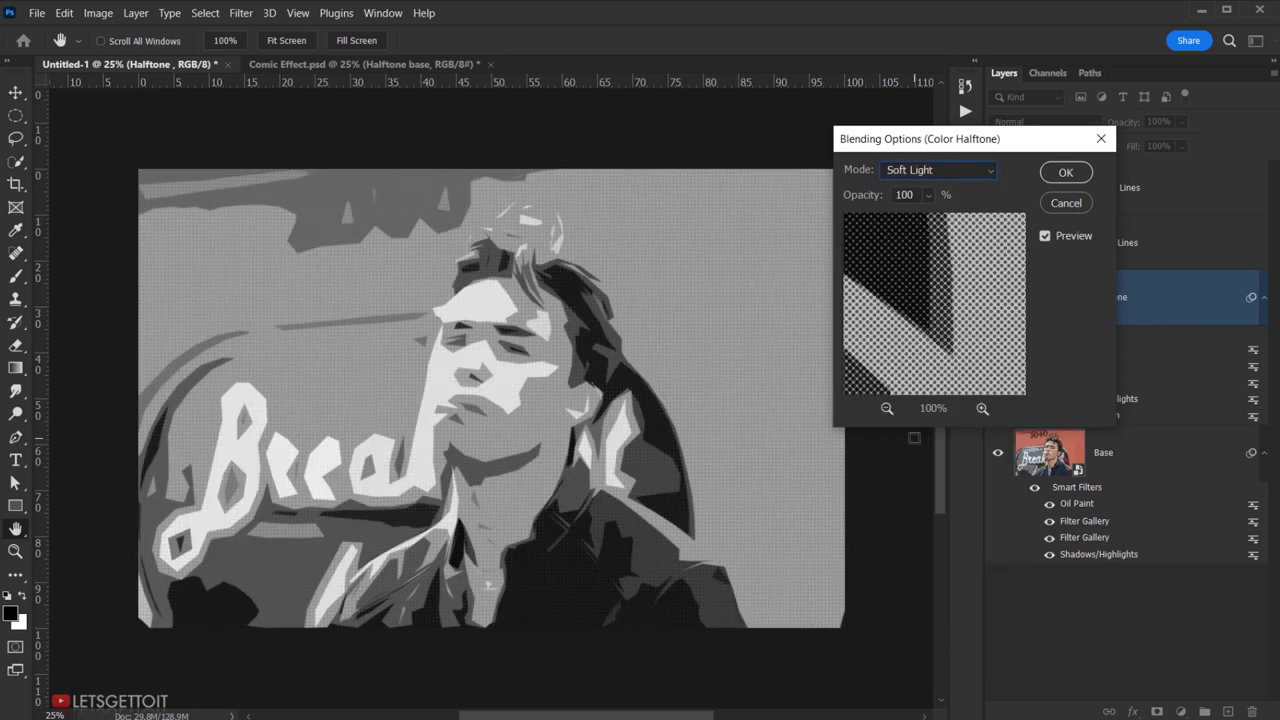
left_click(1063, 173)
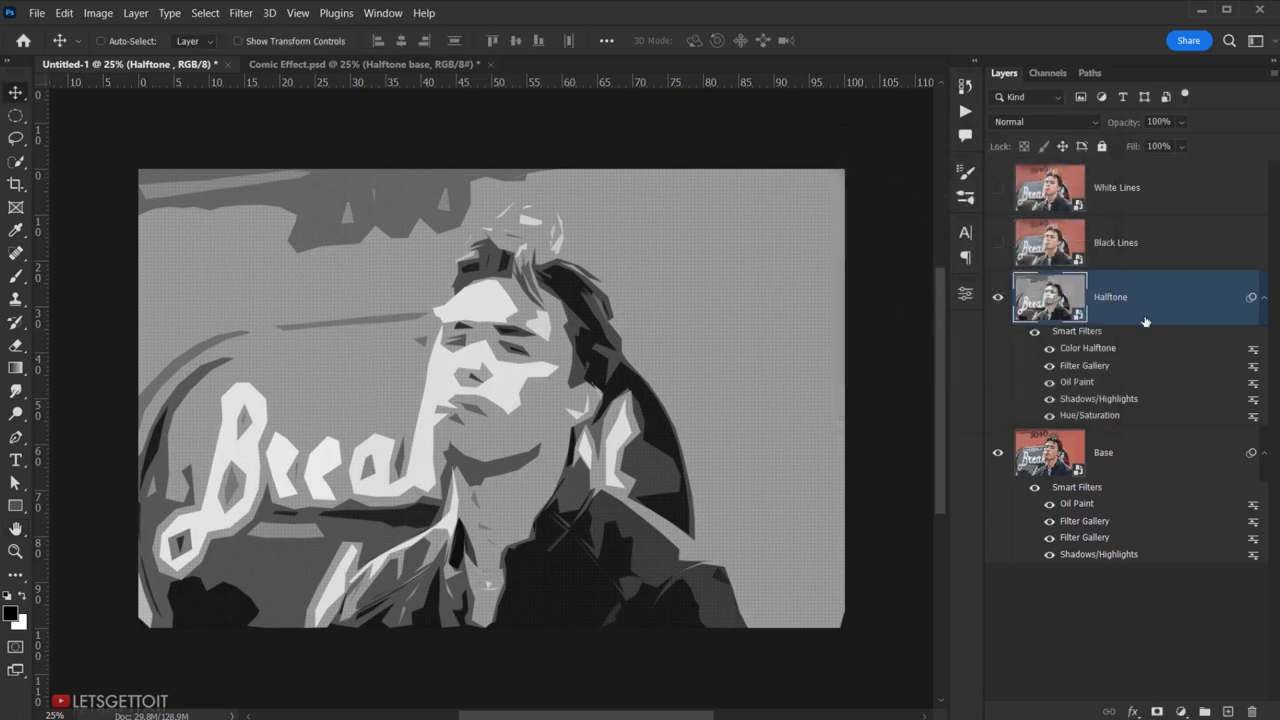
Step: Set the Halftone layer to Soft Light and collapse both smart filter lists
left_click(1040, 122)
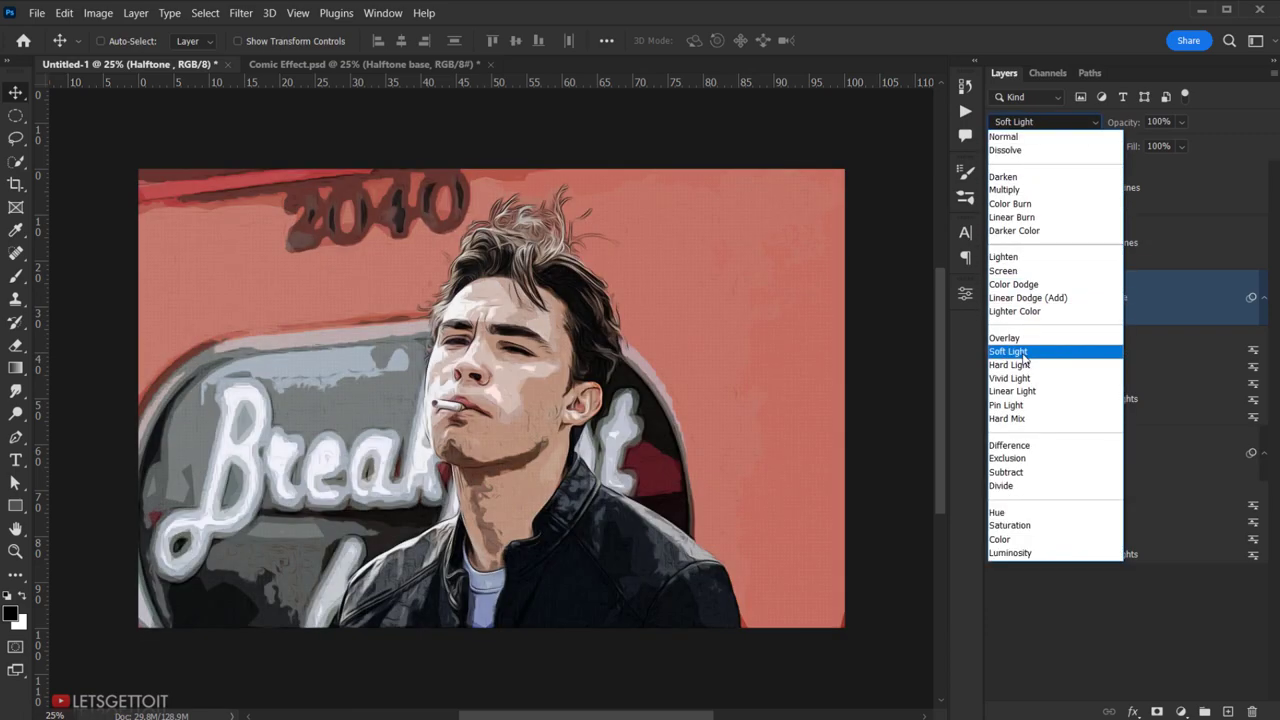
left_click(1022, 352)
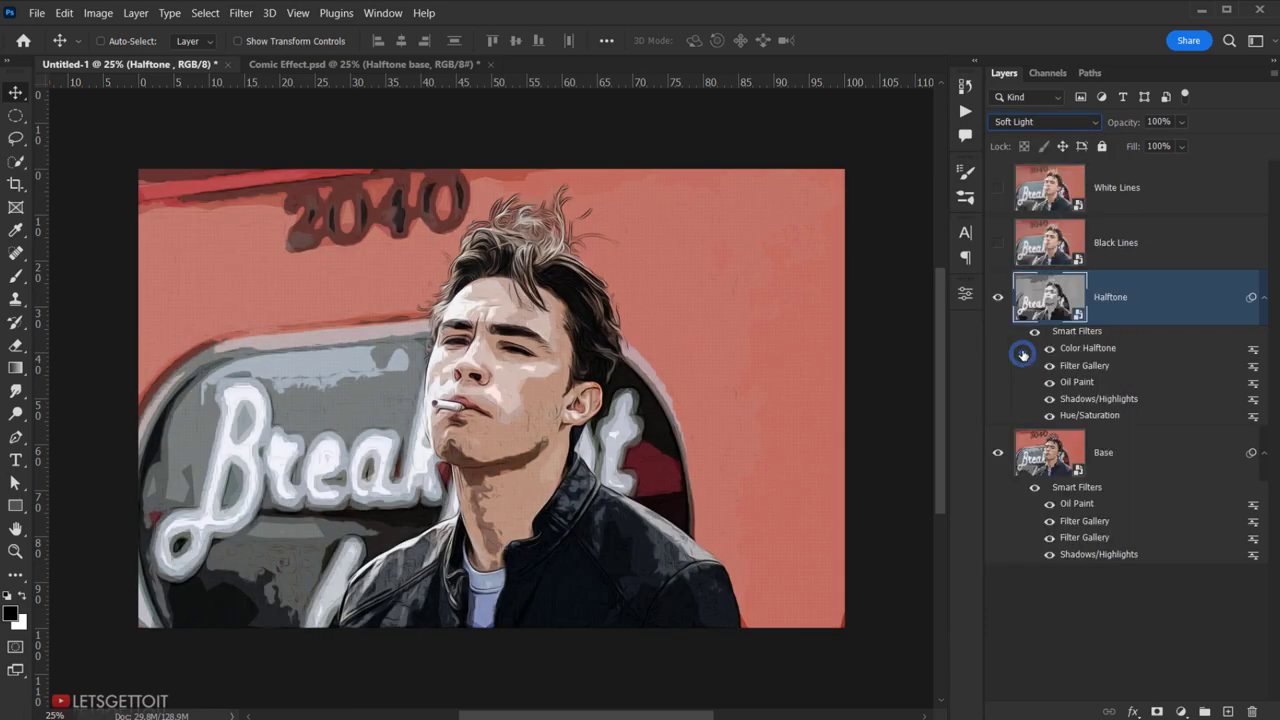
left_click(998, 299)
left_click(997, 298)
left_click(997, 298)
left_click(1264, 452)
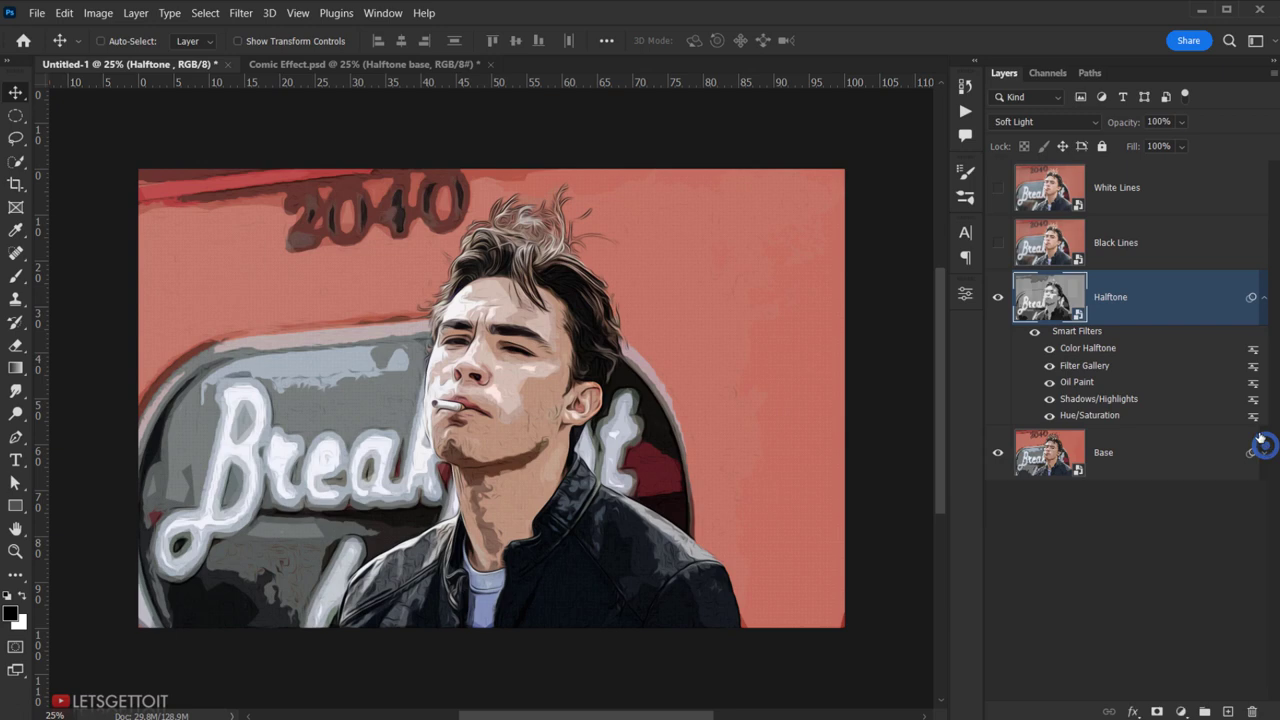
left_click(1264, 298)
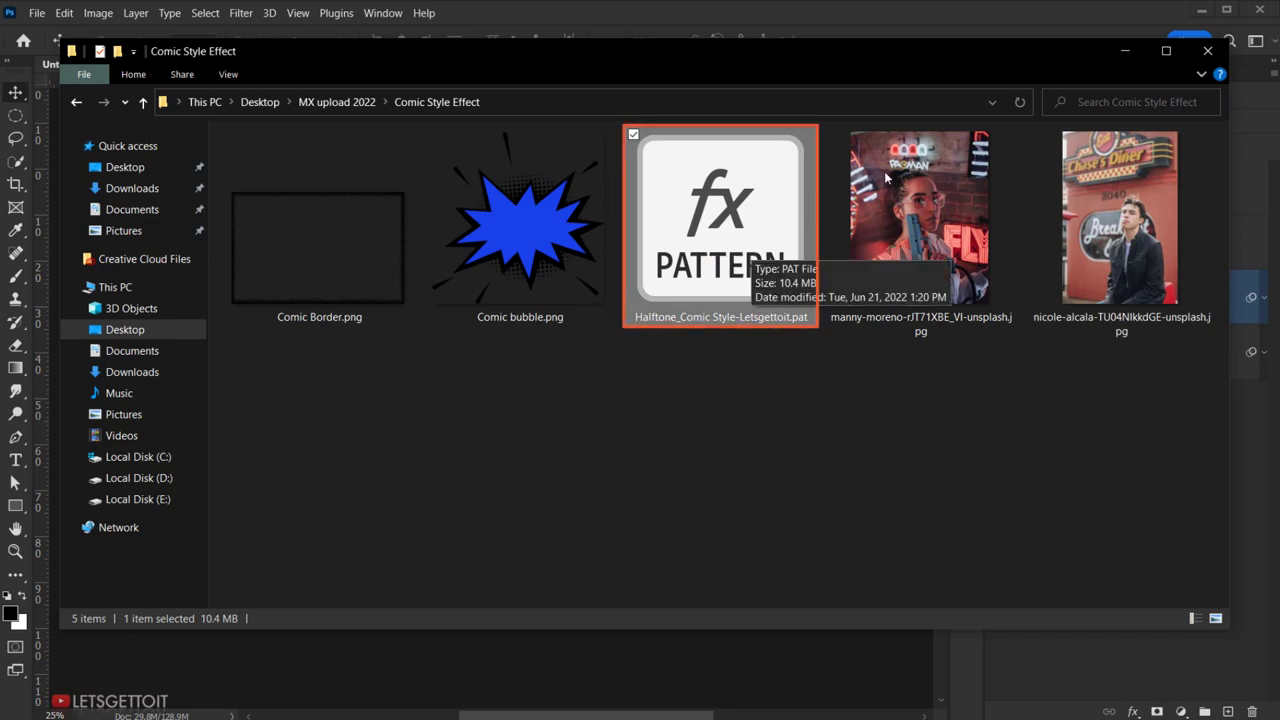
left_click(1121, 52)
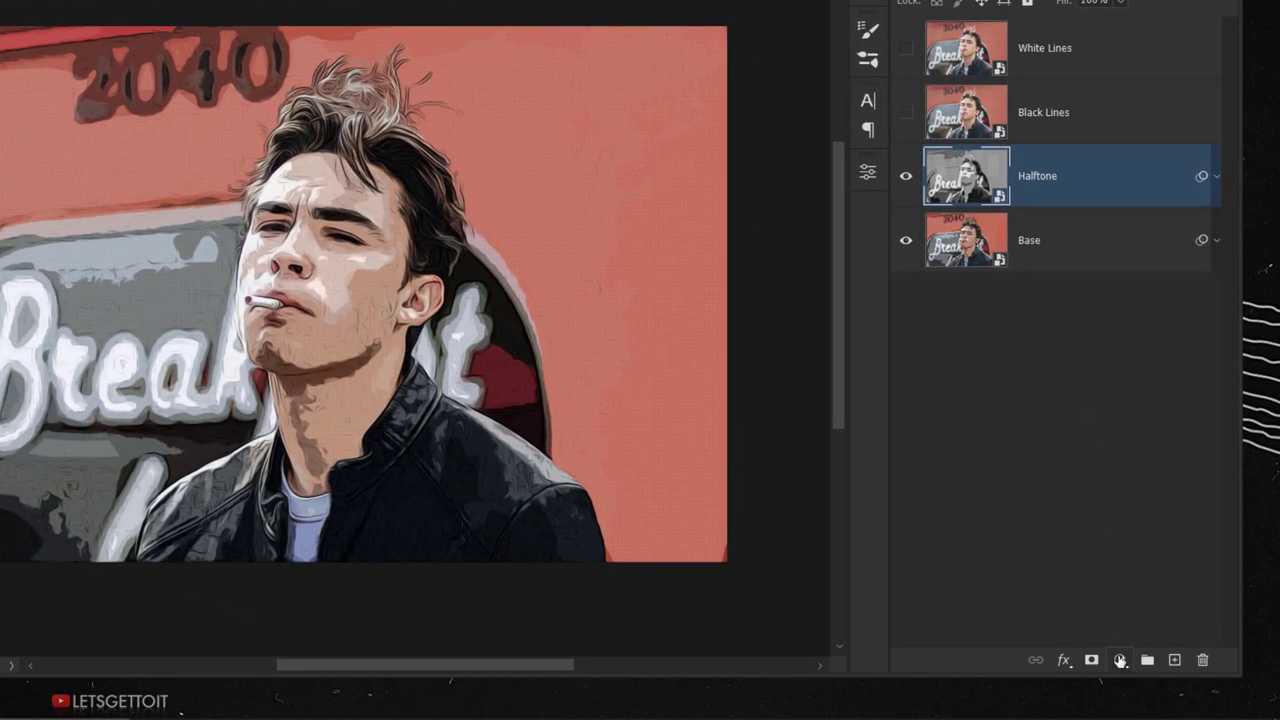
Step: Add a Pattern Fill layer using the second Halftone Effcet_Letsgettoit dot pattern
left_click(1120, 661)
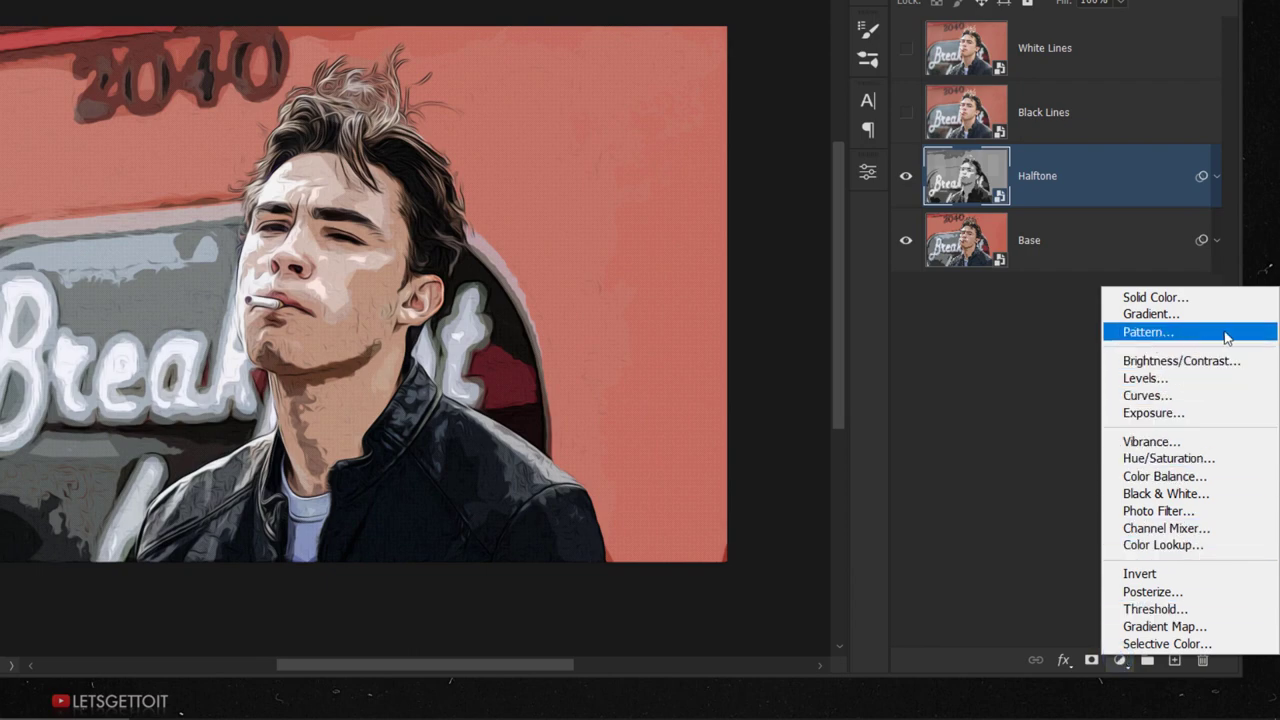
left_click(1148, 332)
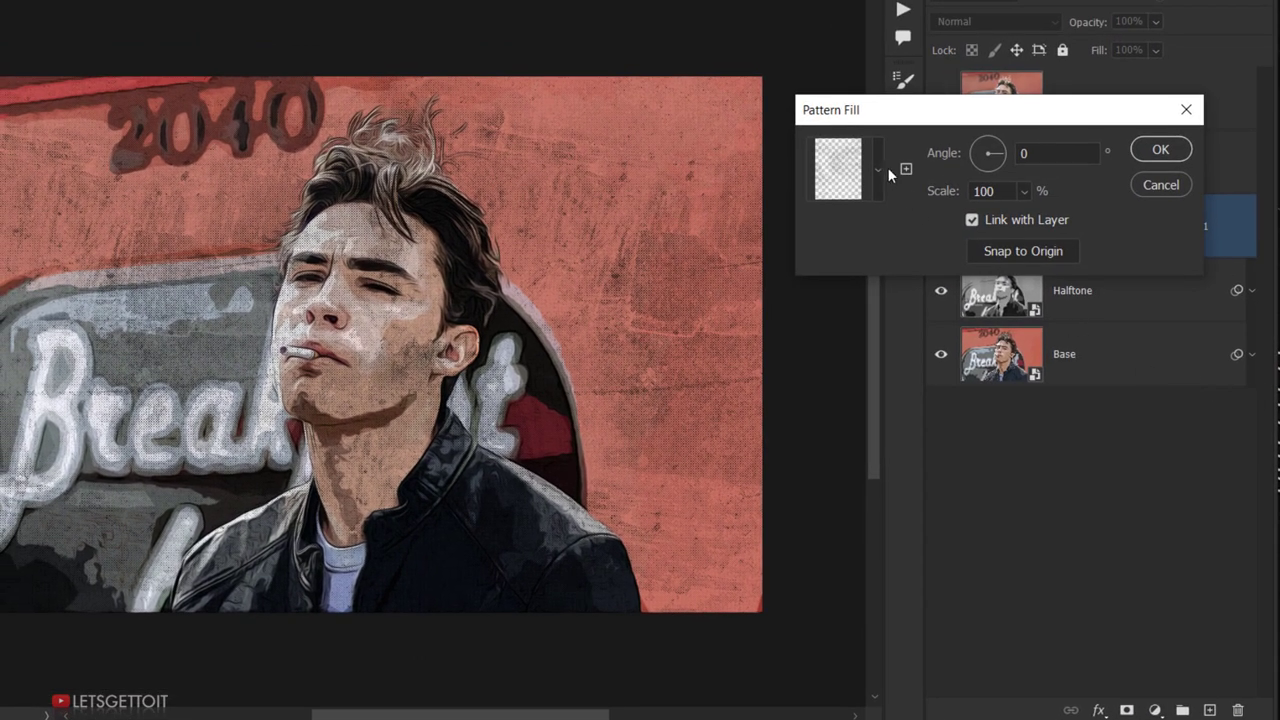
left_click(879, 170)
left_click(663, 256)
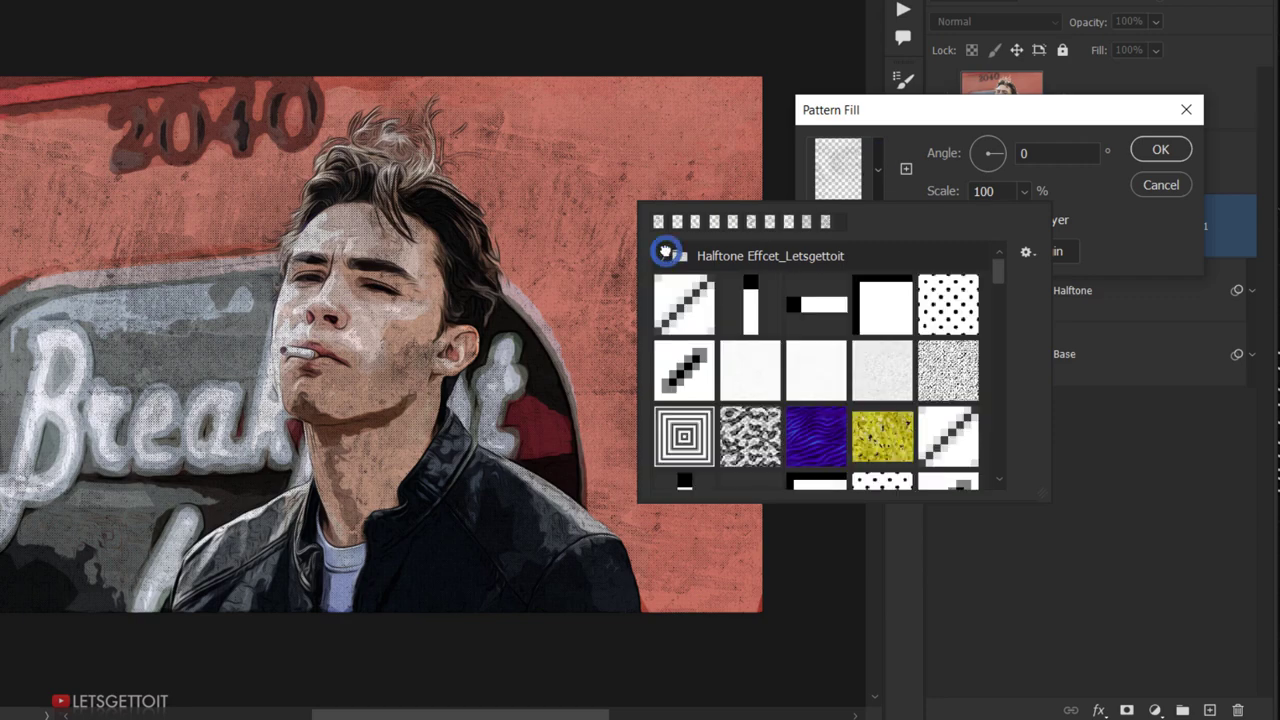
left_click(663, 256)
left_click(736, 256)
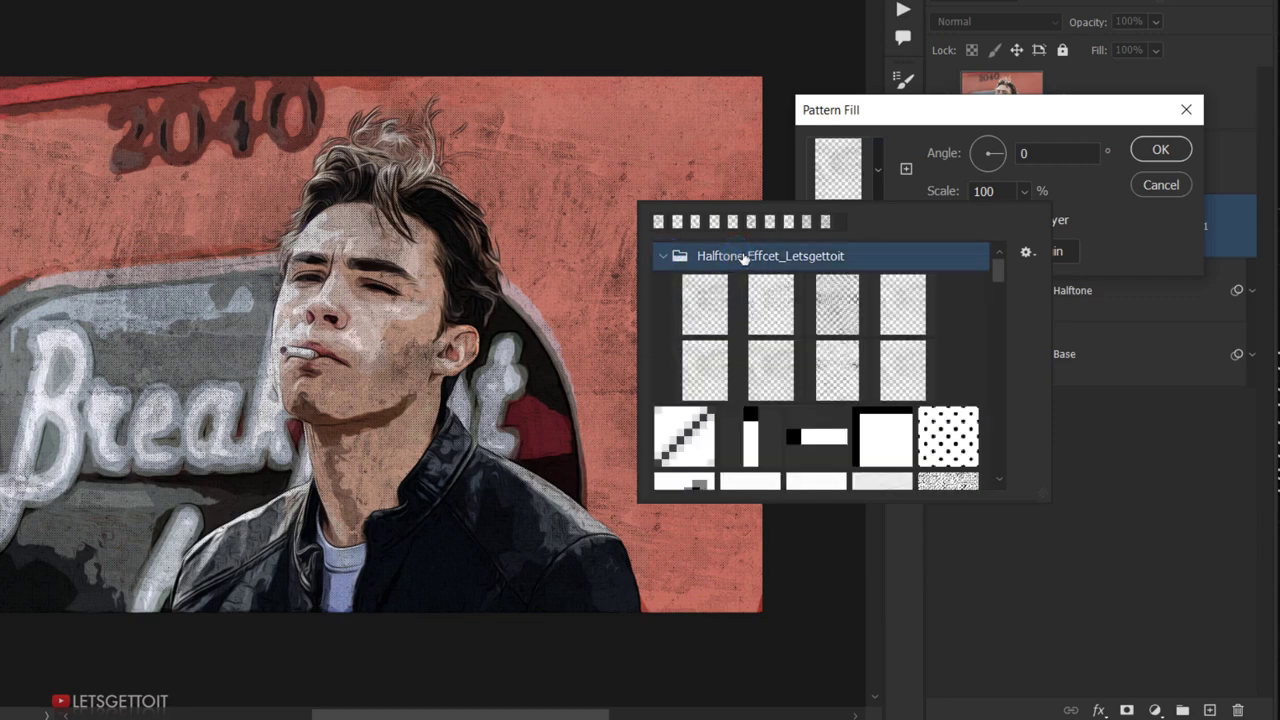
left_click(772, 302)
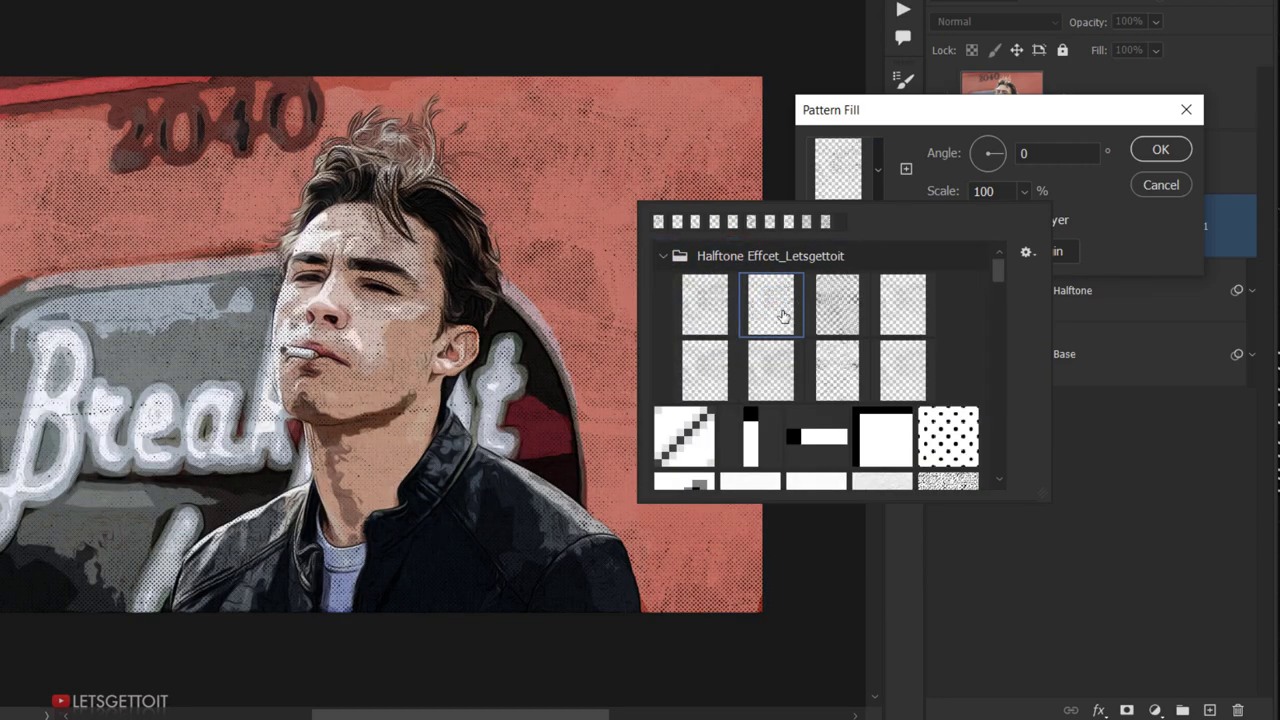
left_click(1177, 153)
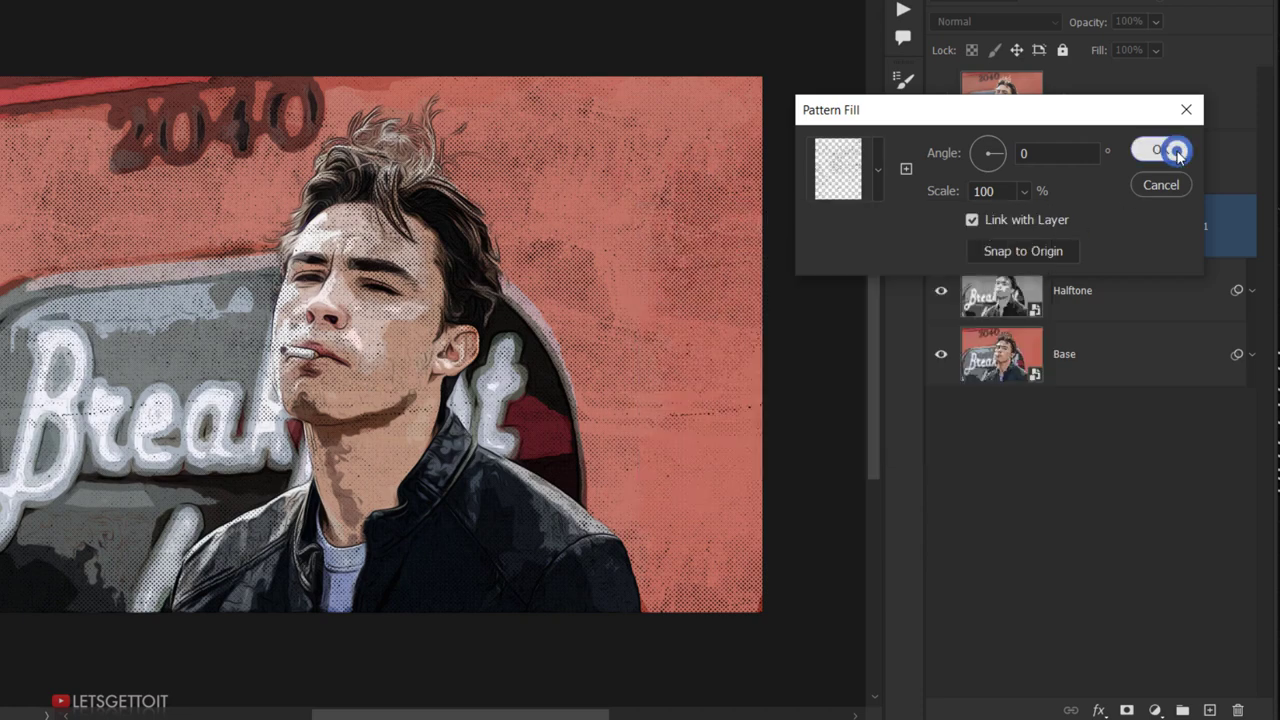
Step: Blend the pattern fill in Soft Light, delete its mask, and show and select Black Lines
left_click(1012, 22)
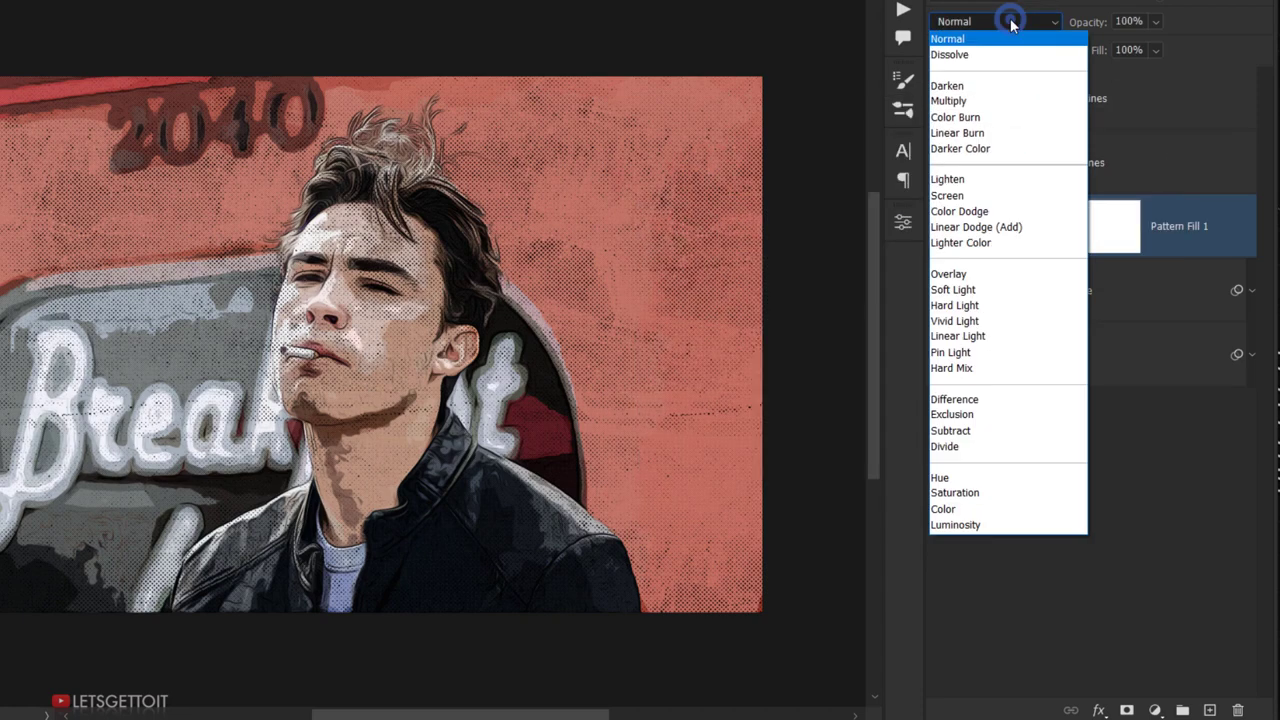
left_click(965, 289)
left_click(959, 258)
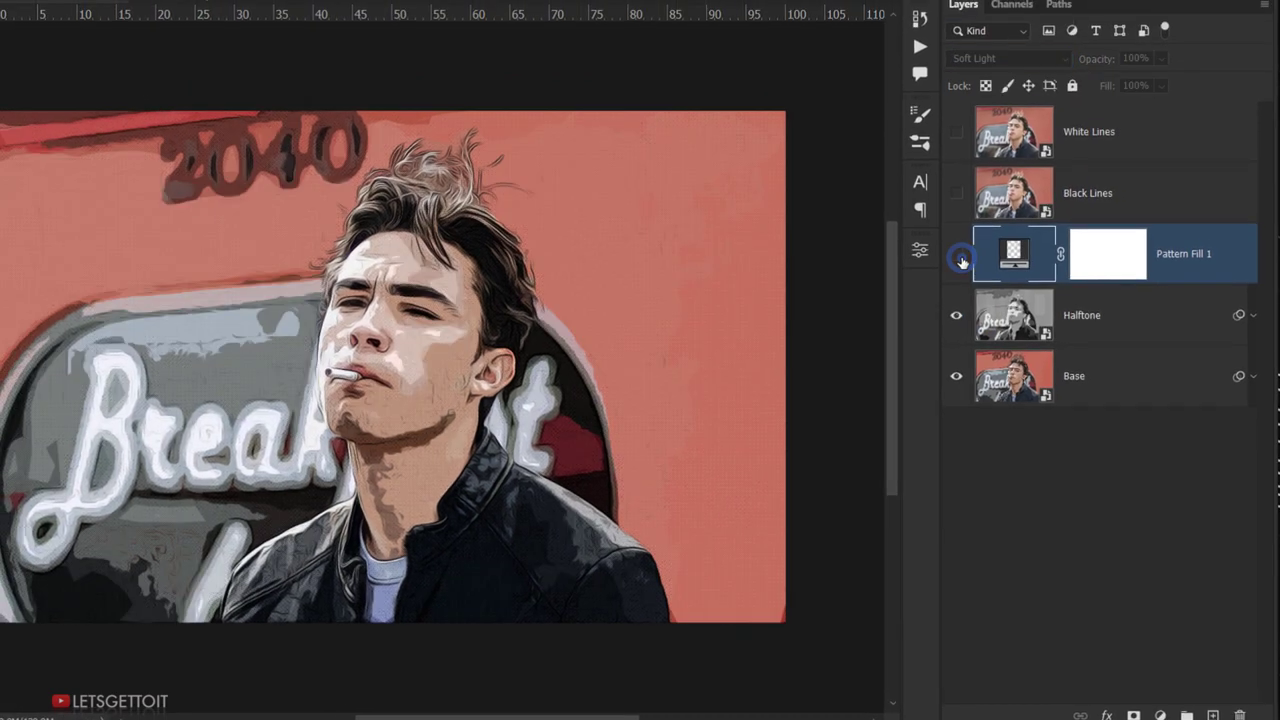
left_click(959, 258)
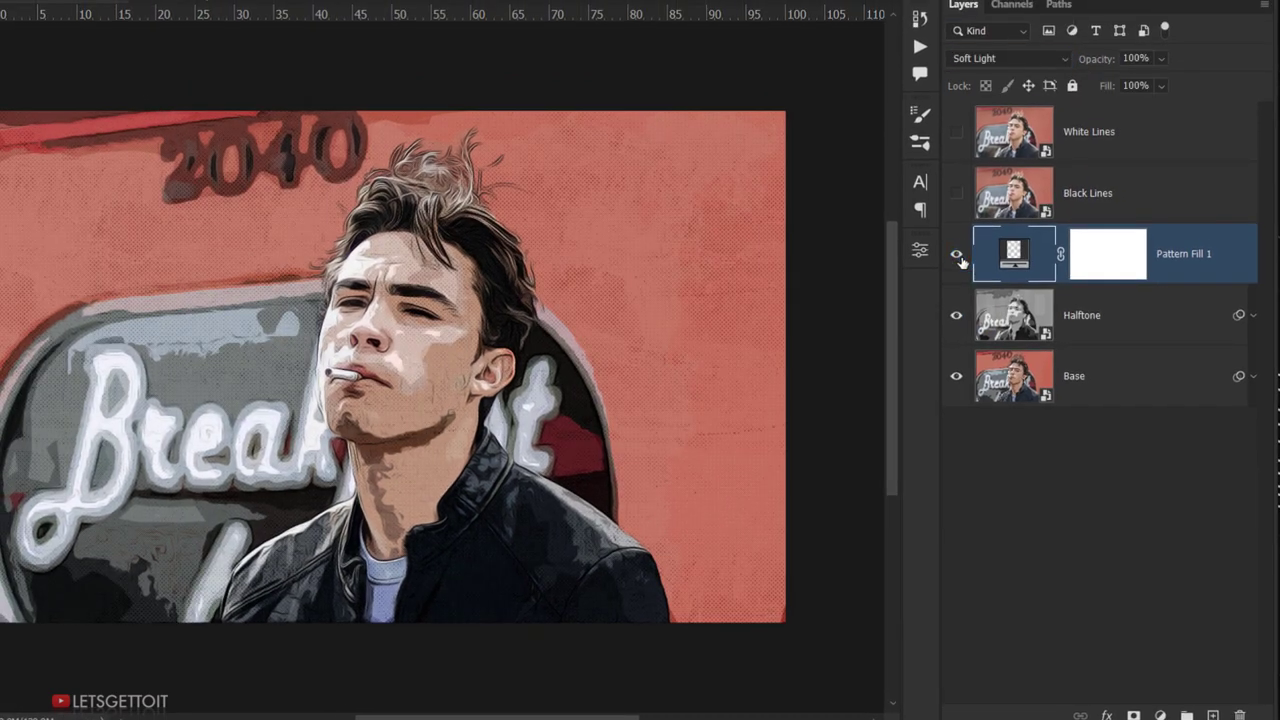
left_click(959, 258)
left_click_drag(1115, 273, 1244, 713)
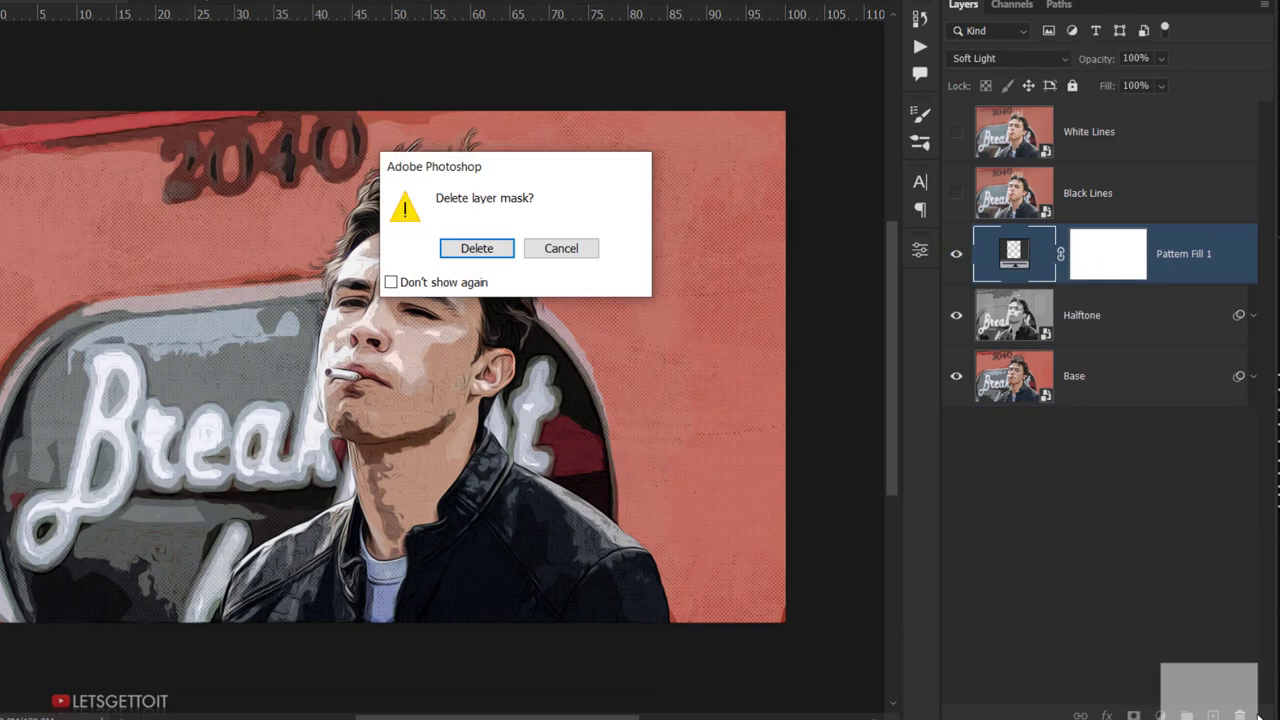
left_click(459, 248)
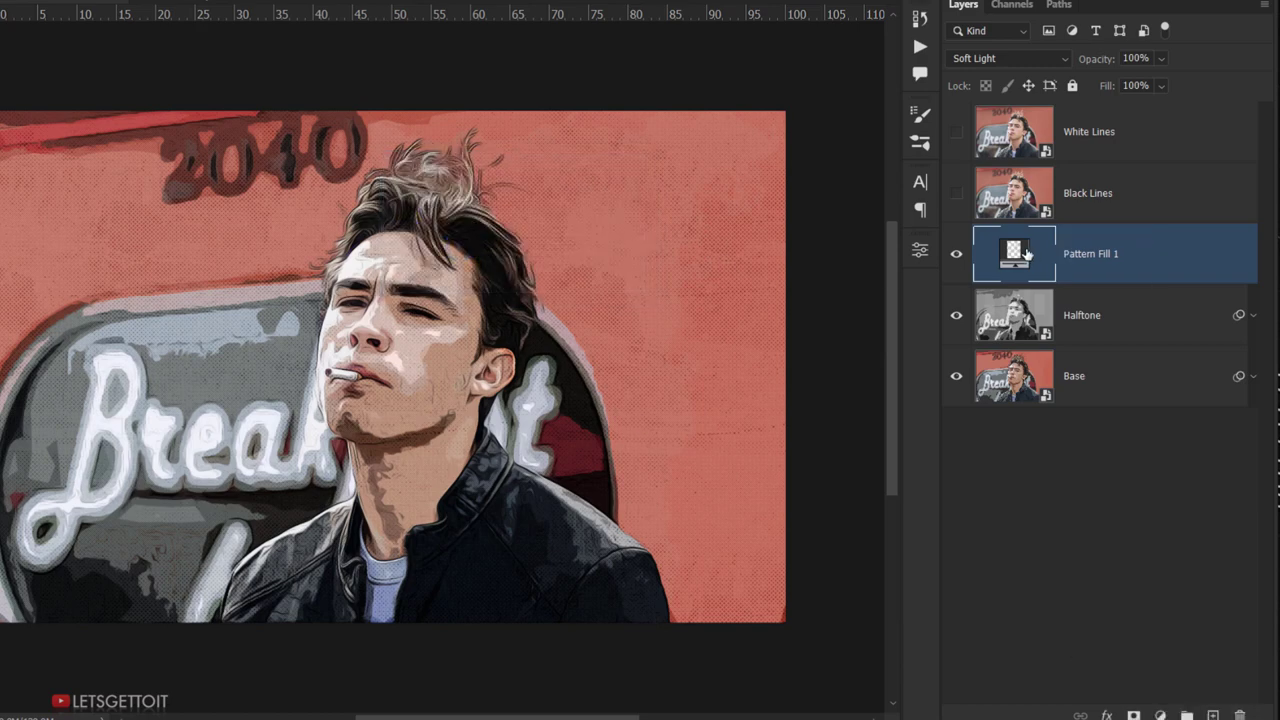
left_click(1006, 204)
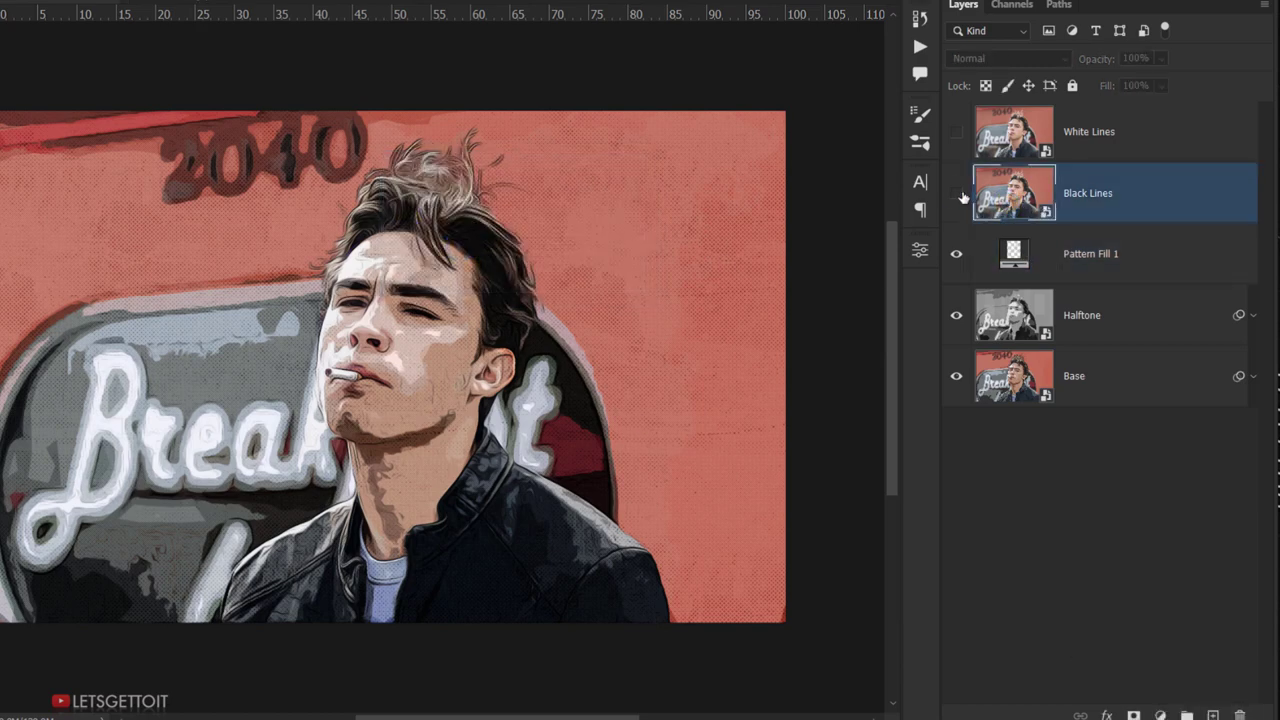
left_click(958, 194)
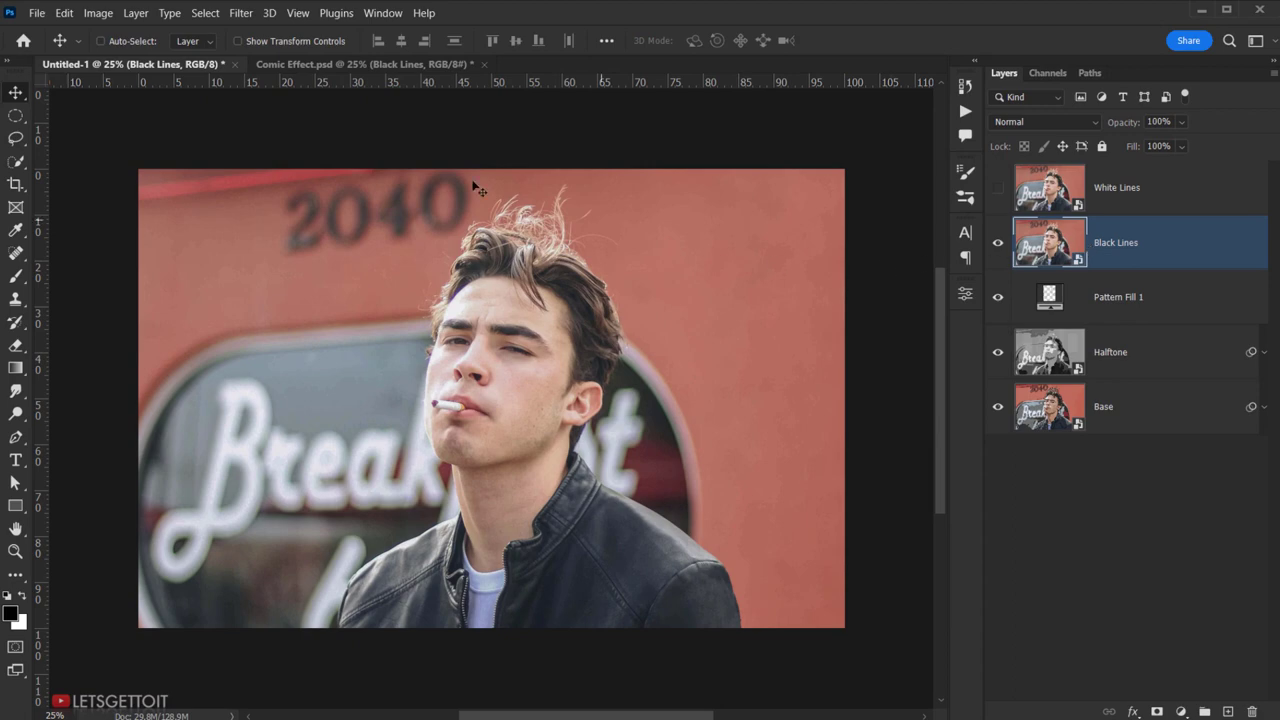
Step: Desaturate Black Lines to -100 with a Hue/Saturation smart filter and delete its mask
left_click(87, 17)
mouse_move(125, 54)
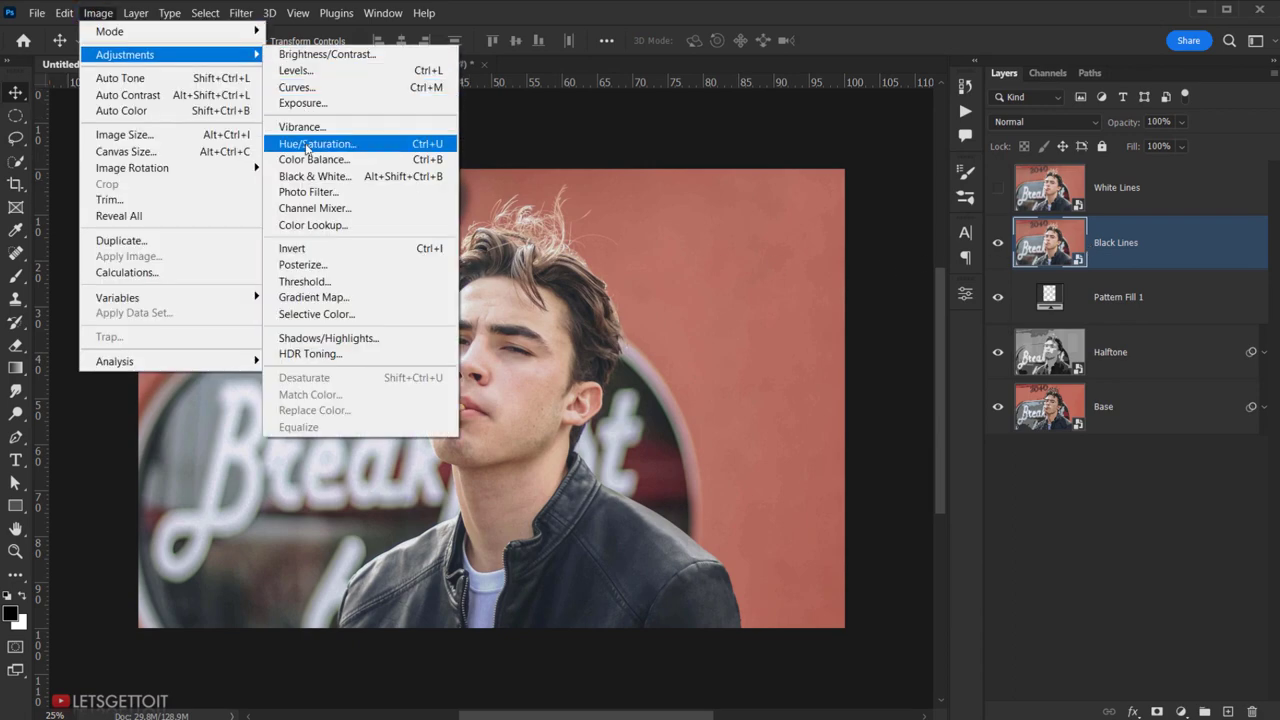
left_click(316, 144)
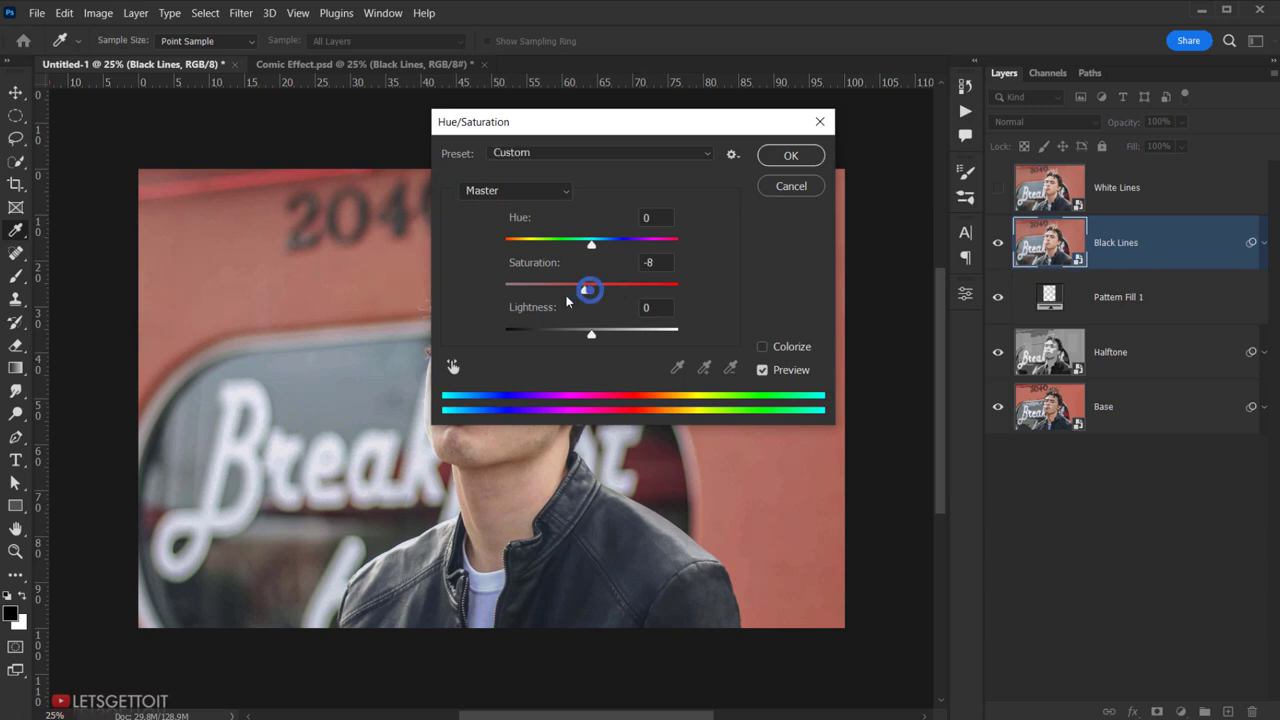
left_click_drag(591, 291, 505, 289)
left_click(785, 157)
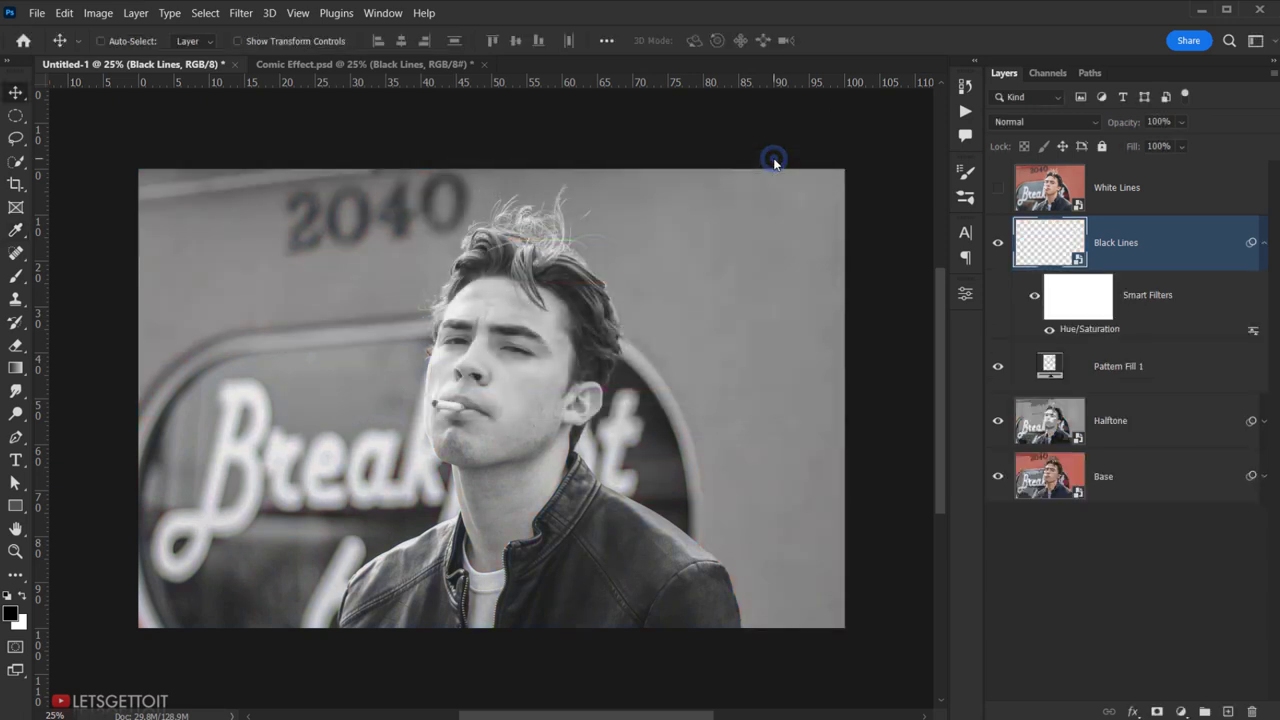
left_click_drag(1055, 292, 1251, 710)
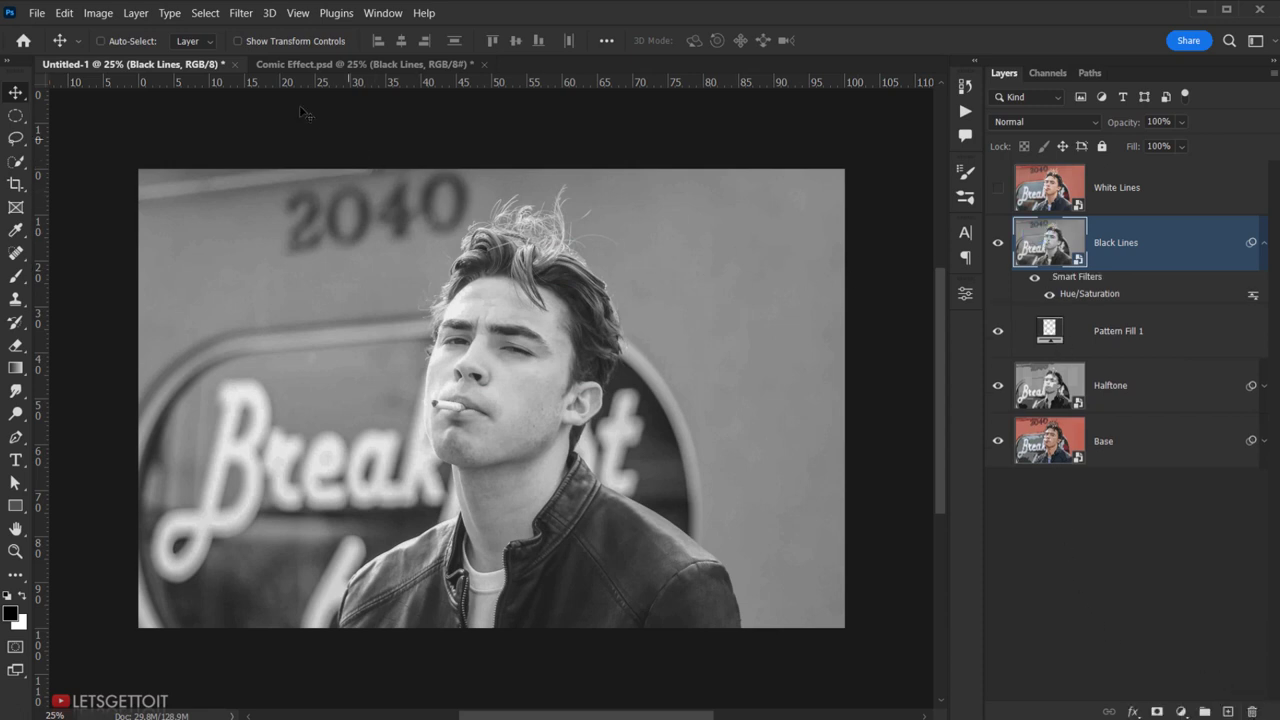
Step: Apply Glowing Edges to Black Lines with Width 1, Brightness 15 and Smoothness 15
left_click(240, 13)
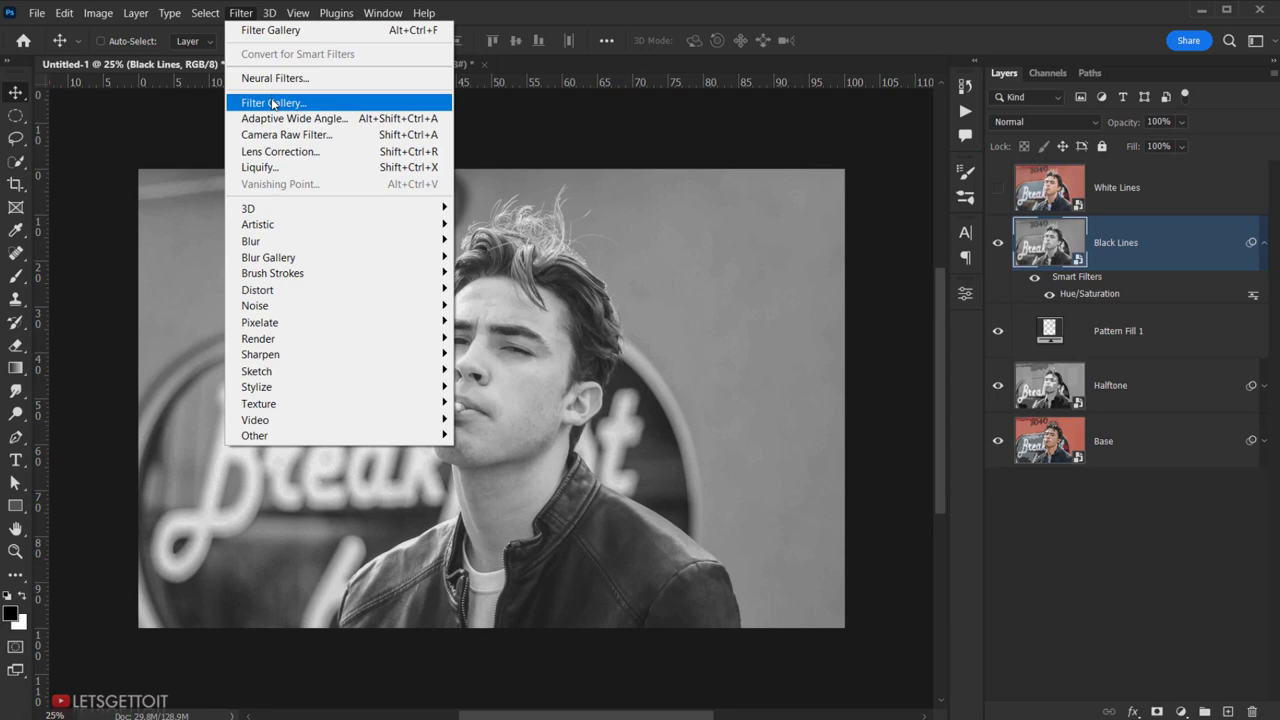
left_click(345, 104)
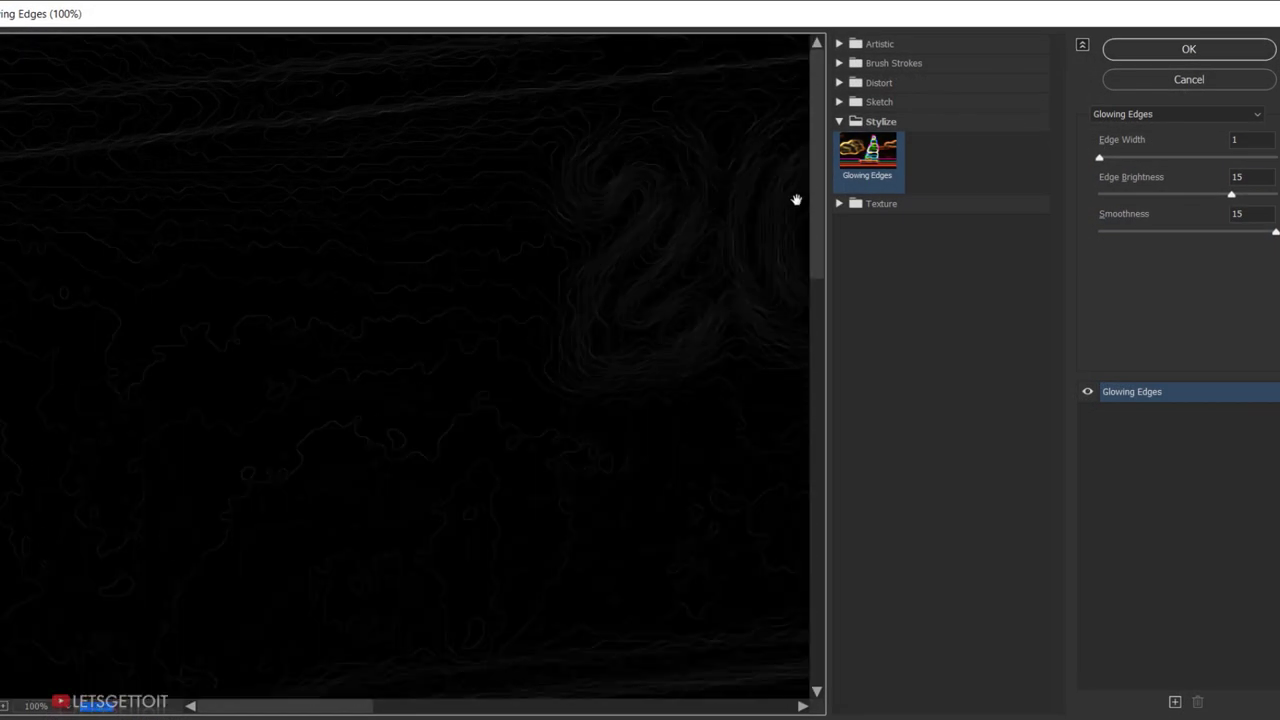
left_click(842, 121)
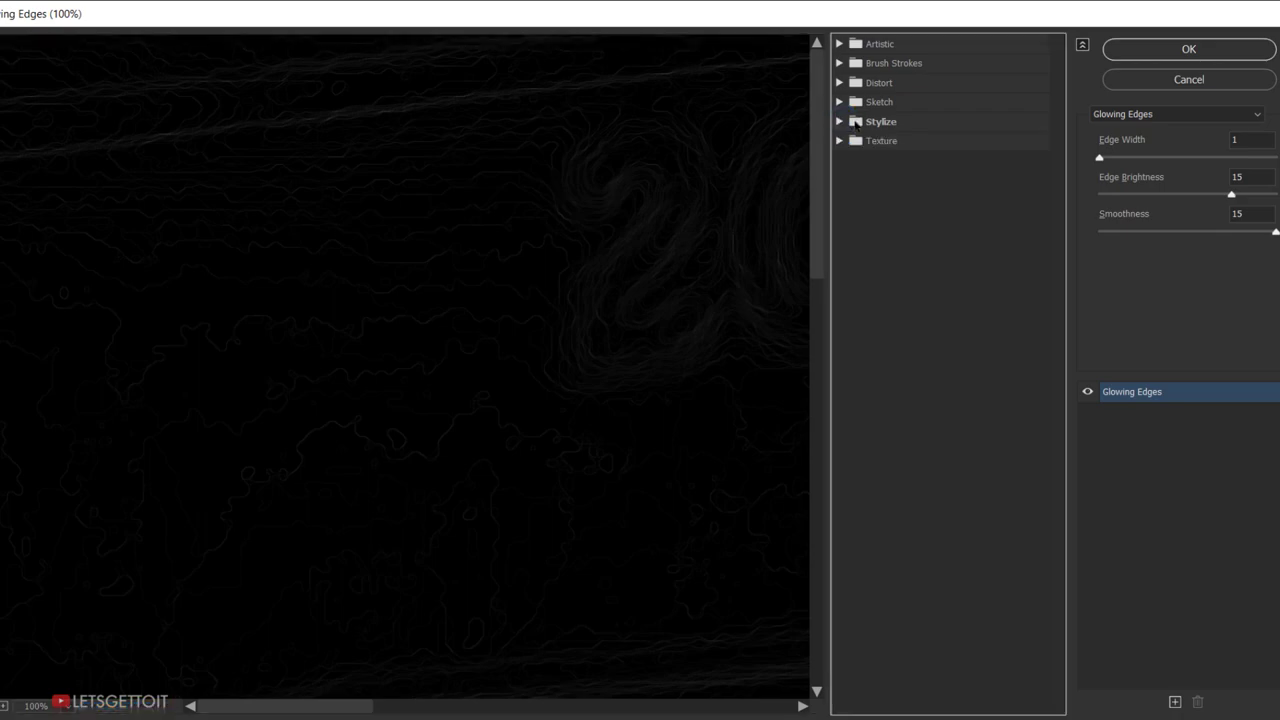
left_click(852, 121)
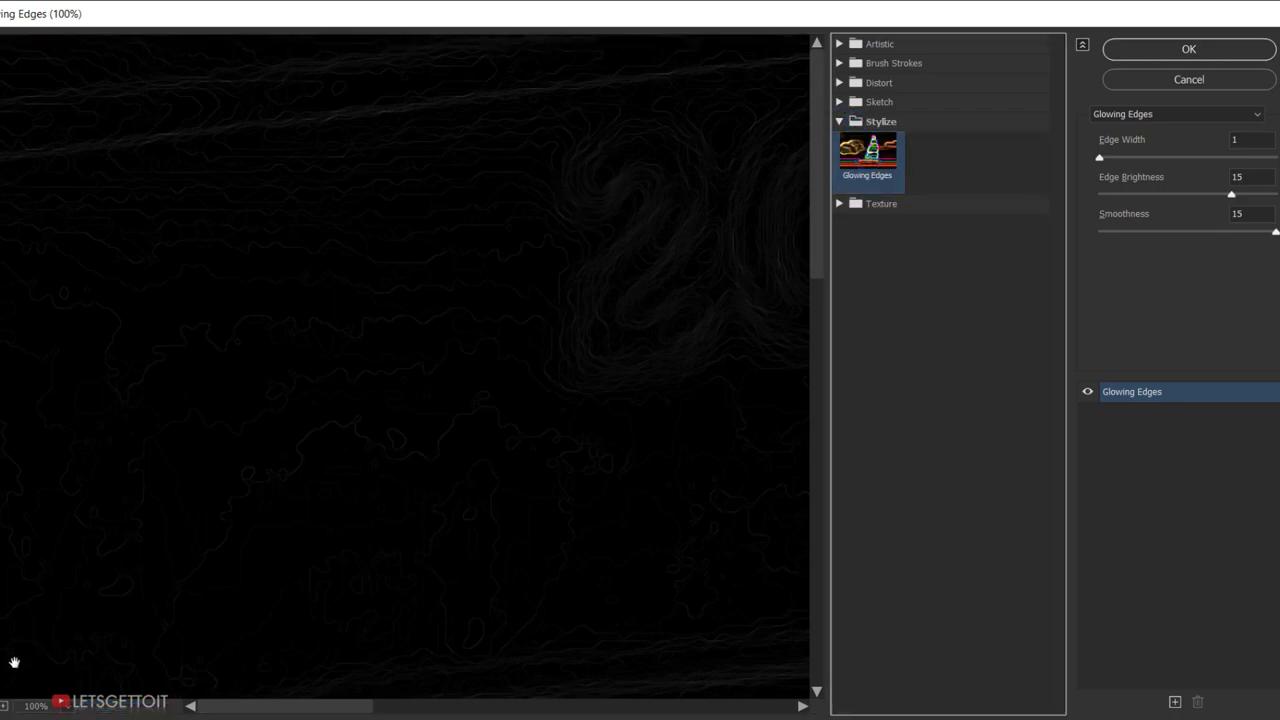
key("ctrl+minus")
key("ctrl+minus")
key("ctrl+minus")
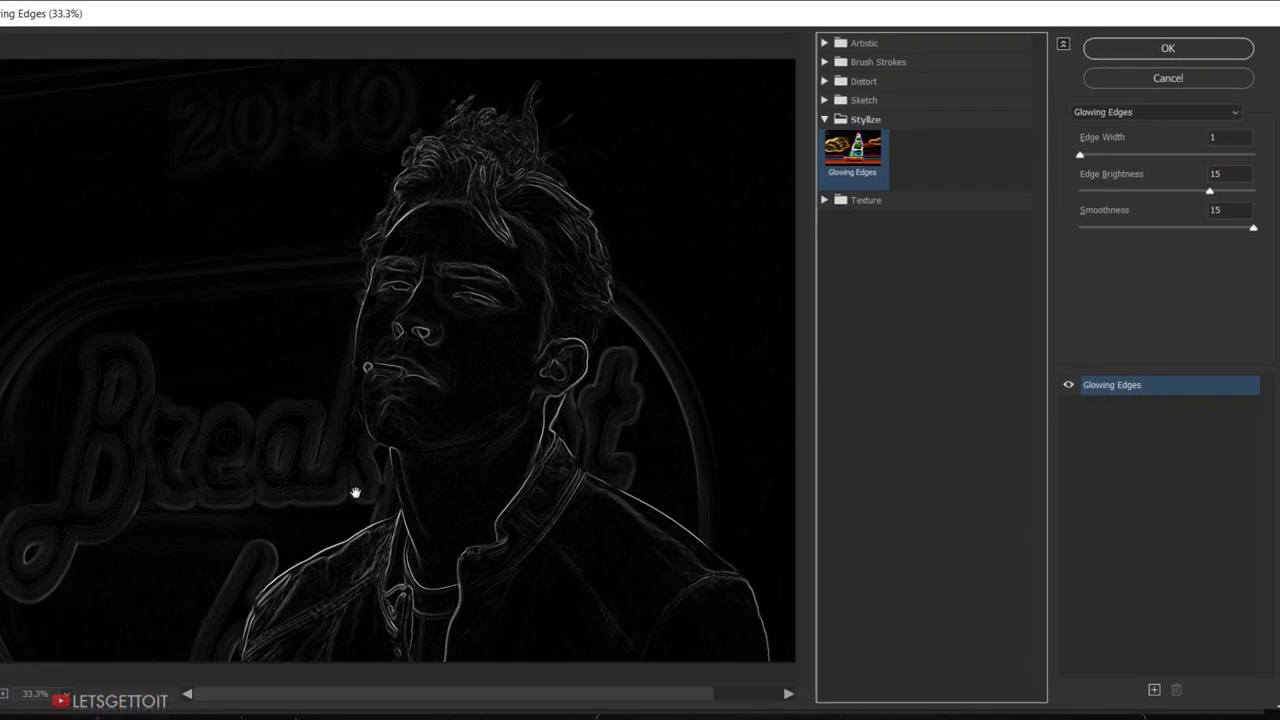
left_click_drag(369, 480, 299, 465)
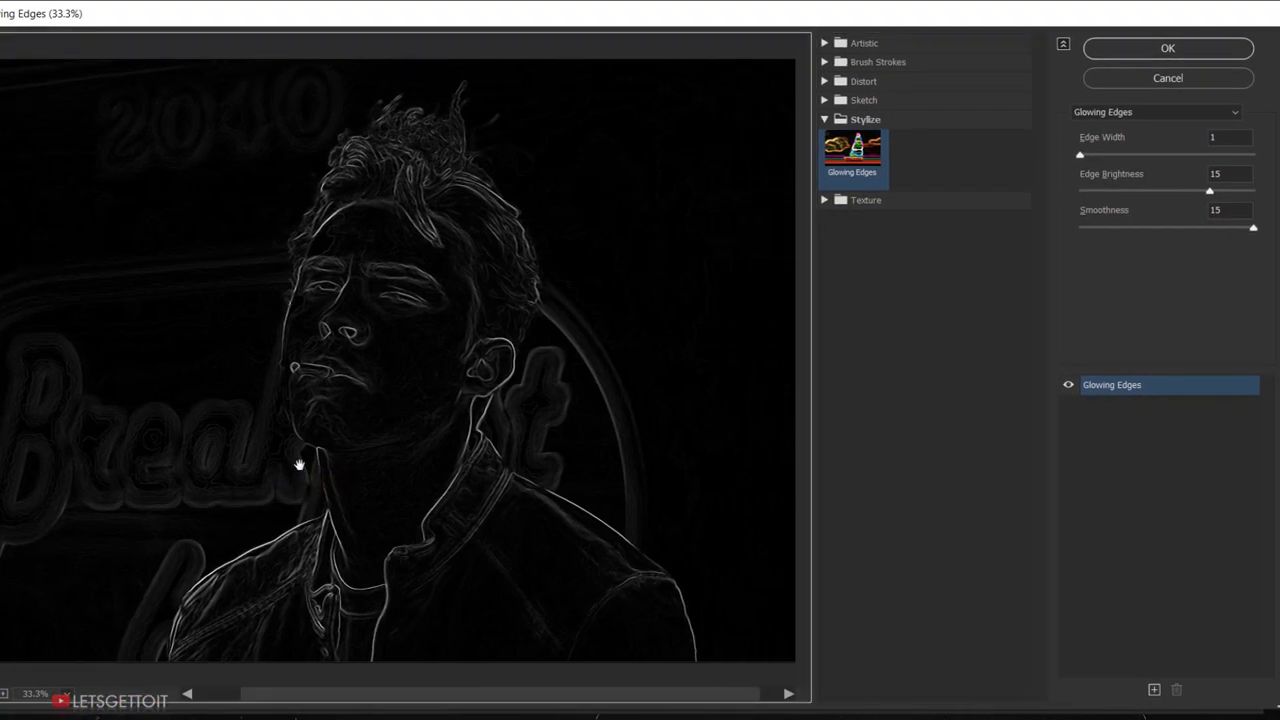
left_click(1226, 137)
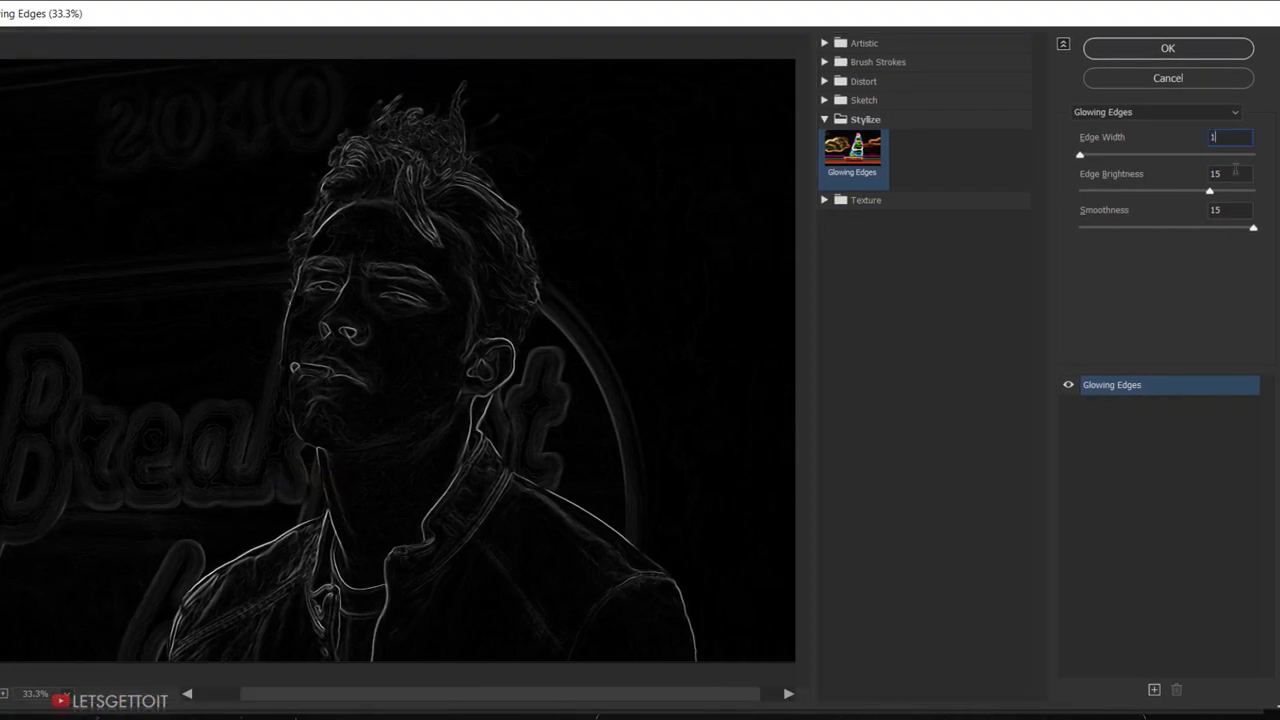
left_click(1235, 173)
left_click(1229, 209)
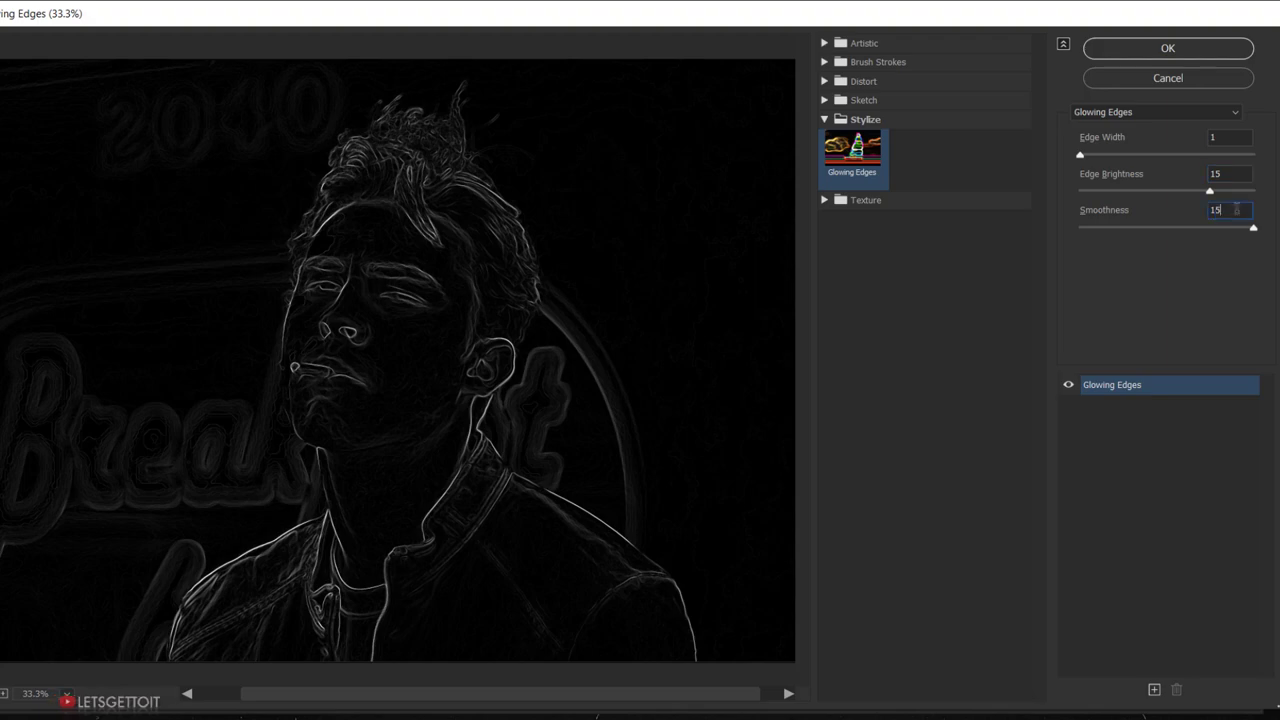
left_click(1177, 48)
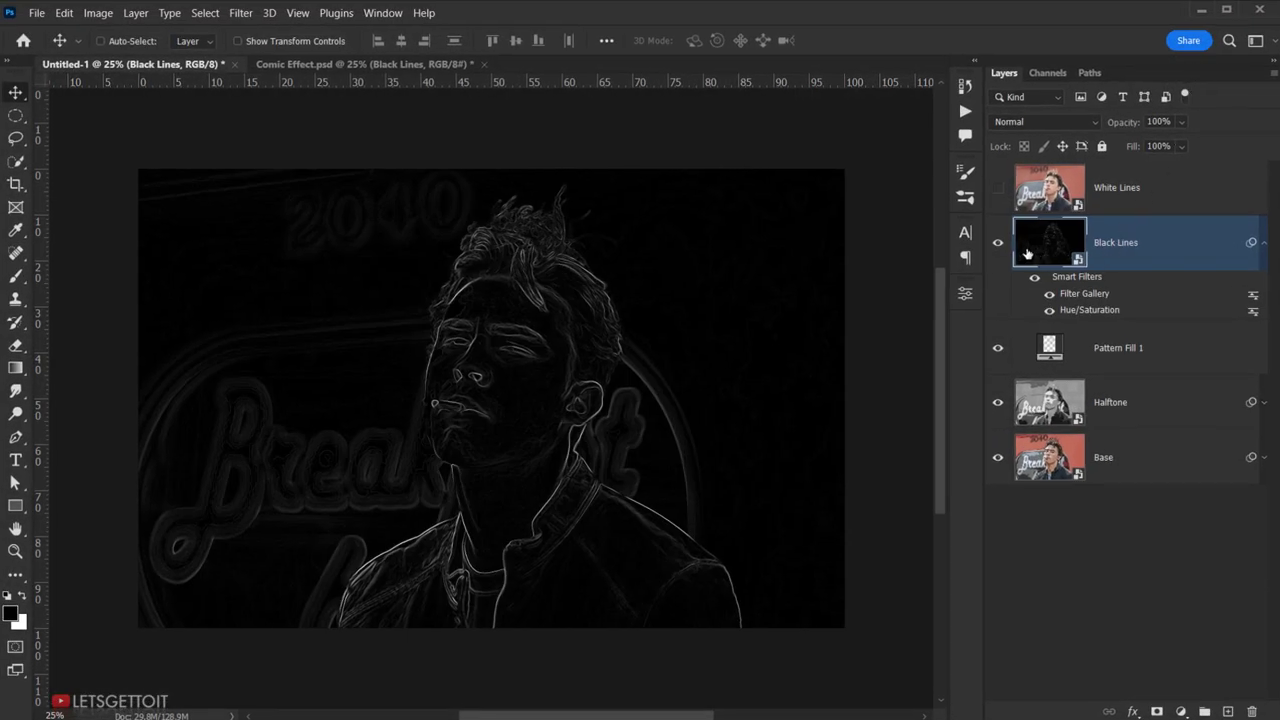
left_click(1264, 244)
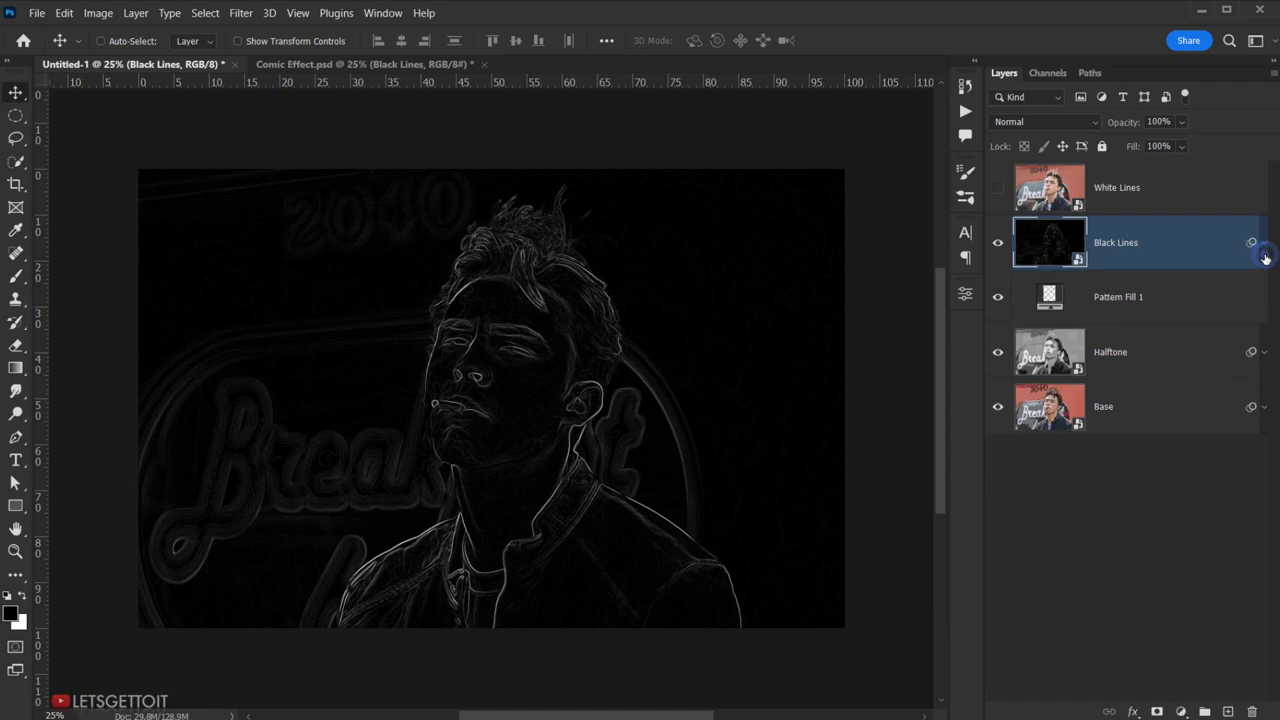
Step: Set the Black Lines layer's blend mode to Subtract
left_click(1034, 123)
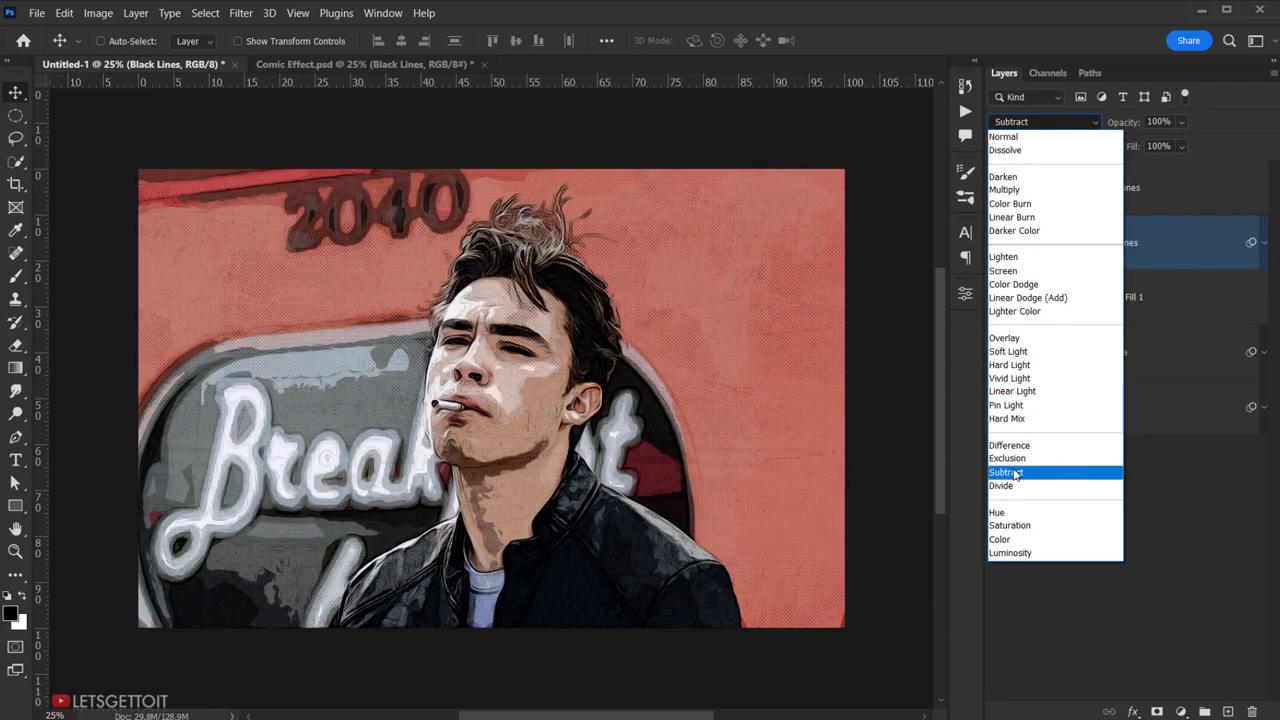
left_click(1008, 472)
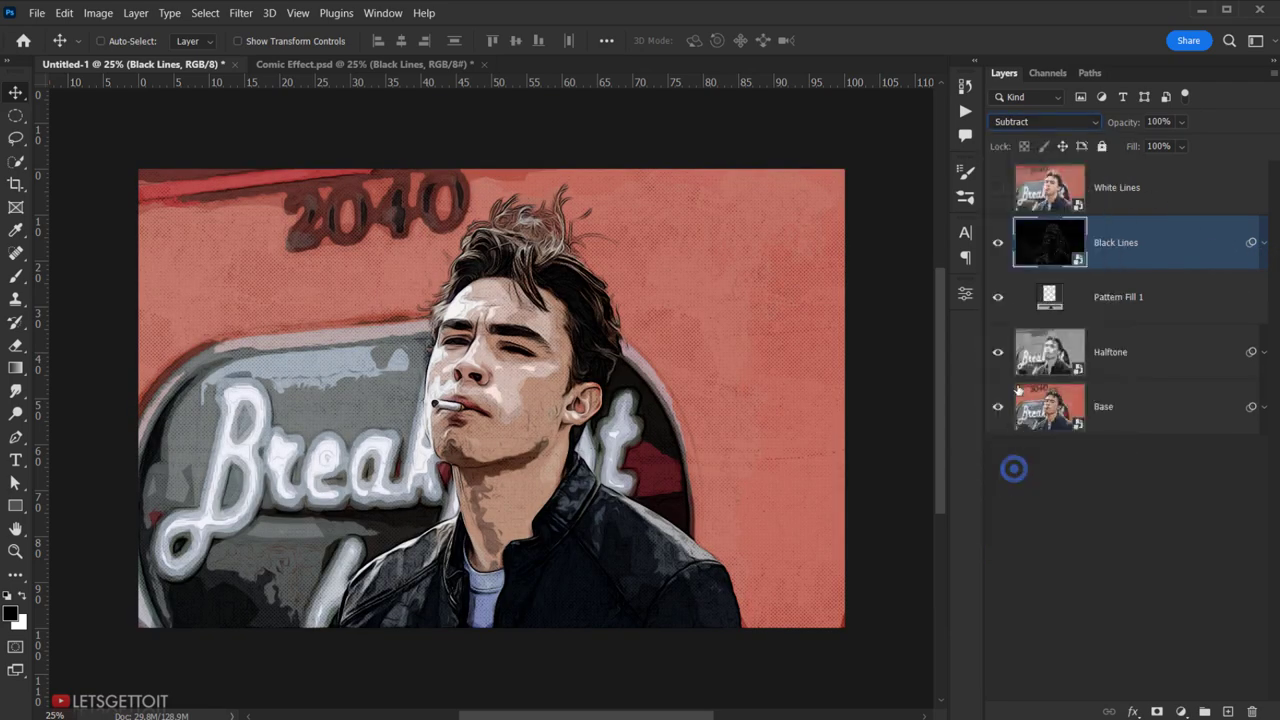
left_click(999, 251)
left_click(999, 251)
left_click(999, 247)
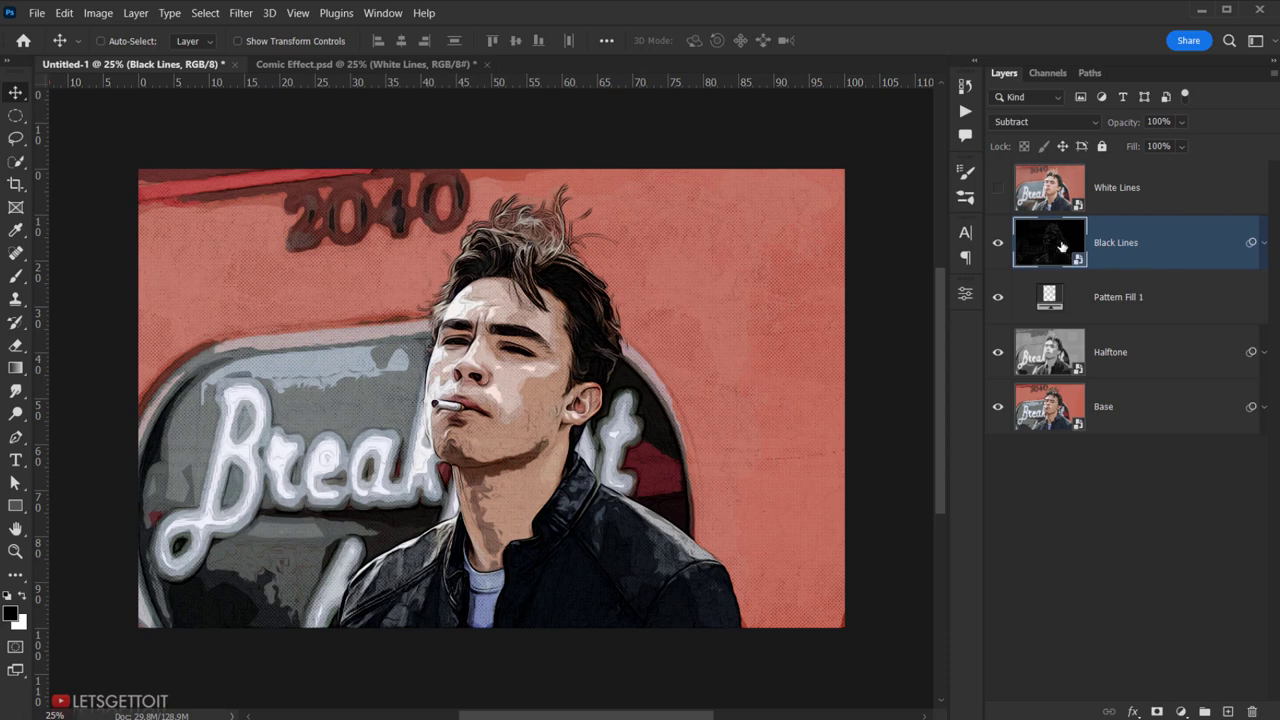
Step: Show and select White Lines, desaturate it to -100 with Hue/Saturation, and remove the filter mask
left_click(997, 188)
left_click(1140, 188)
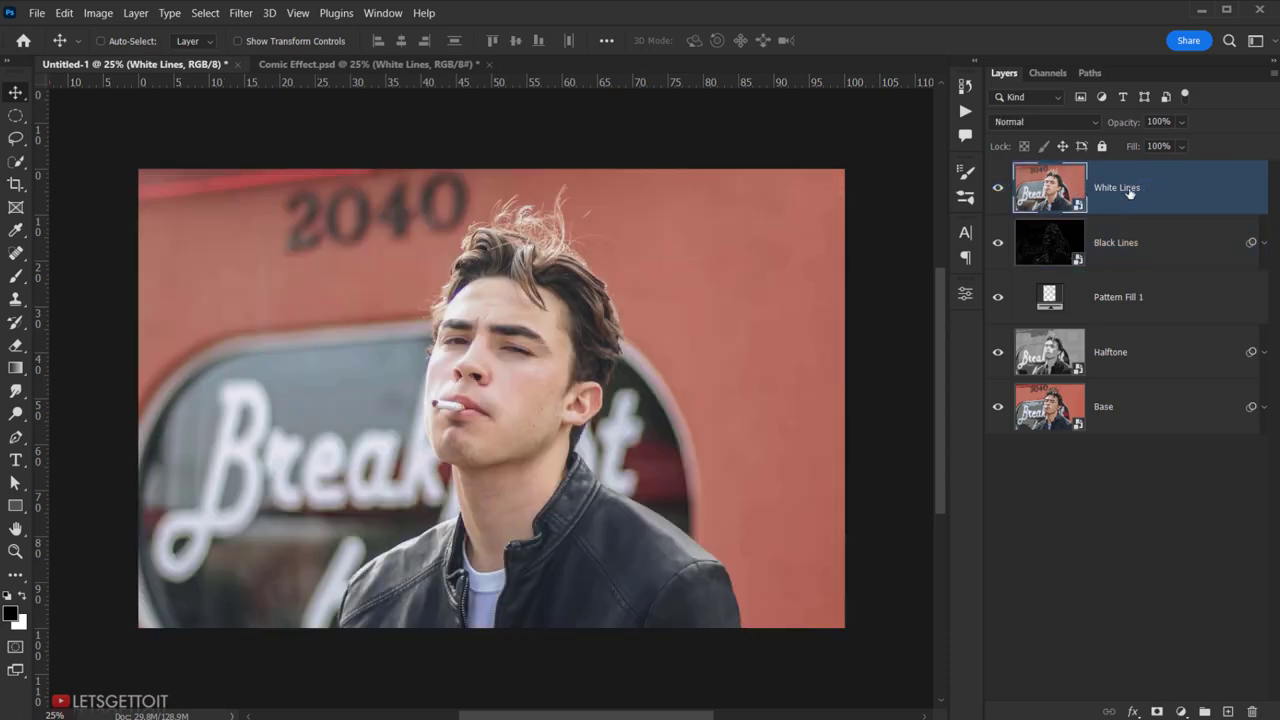
left_click(97, 14)
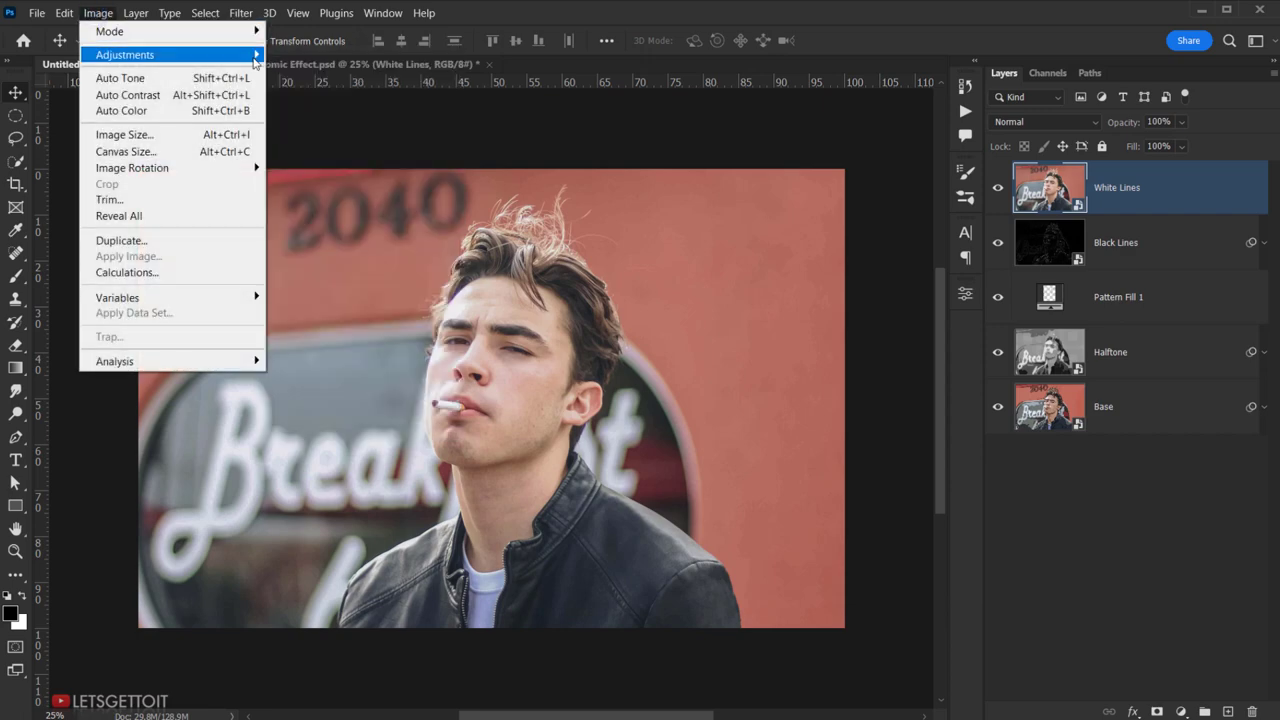
mouse_move(125, 55)
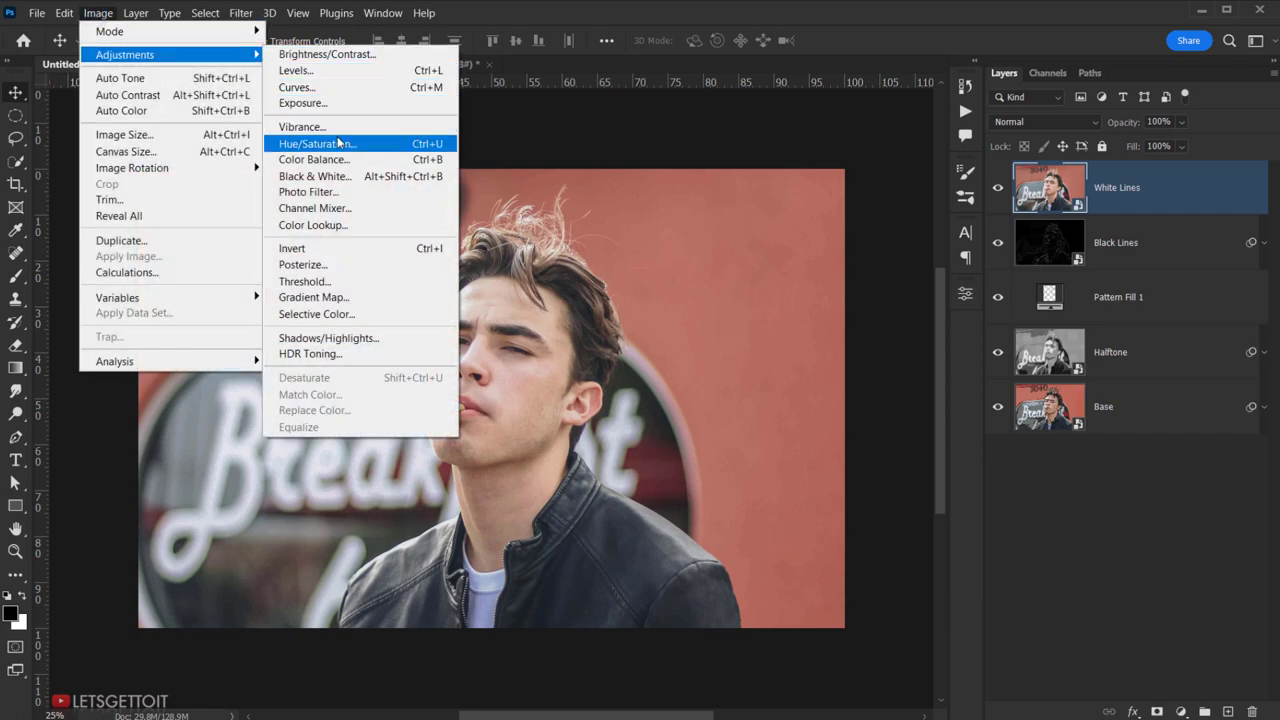
left_click(338, 143)
left_click_drag(591, 289, 472, 295)
left_click(790, 155)
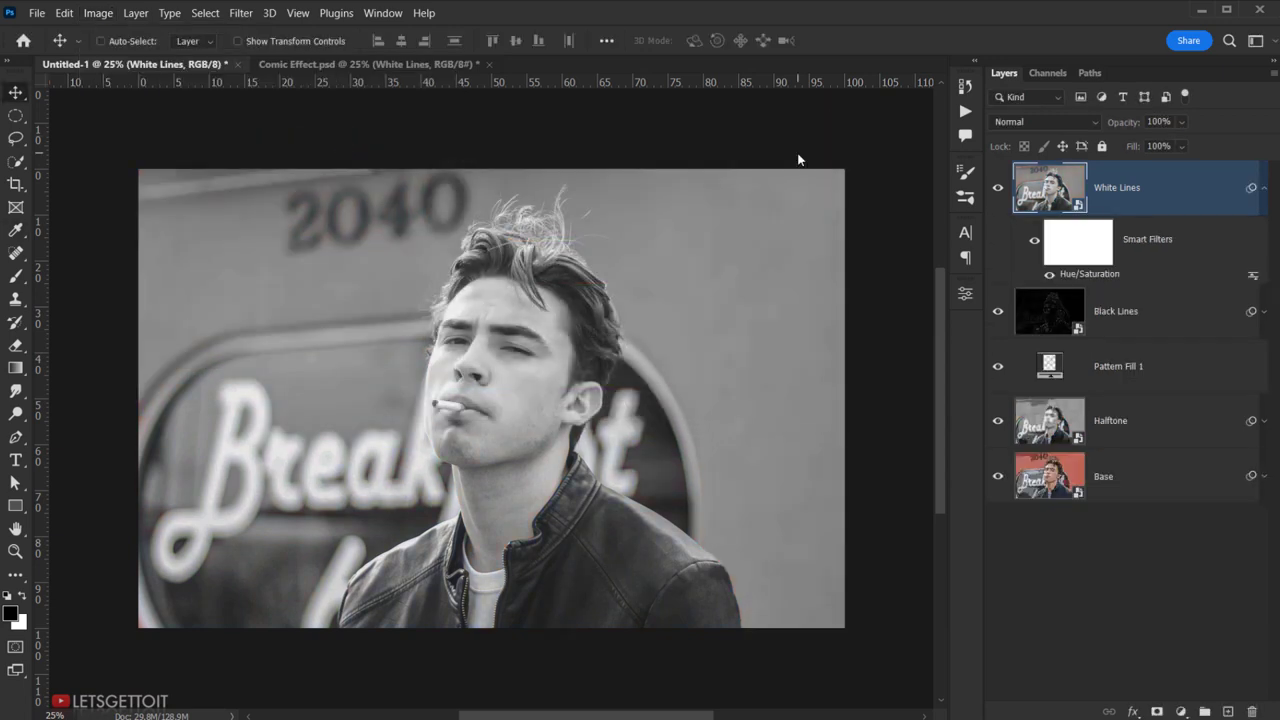
mouse_move(1081, 260)
left_mouse_down()
mouse_move(1166, 406)
mouse_move(1223, 677)
mouse_move(1254, 711)
left_mouse_up()
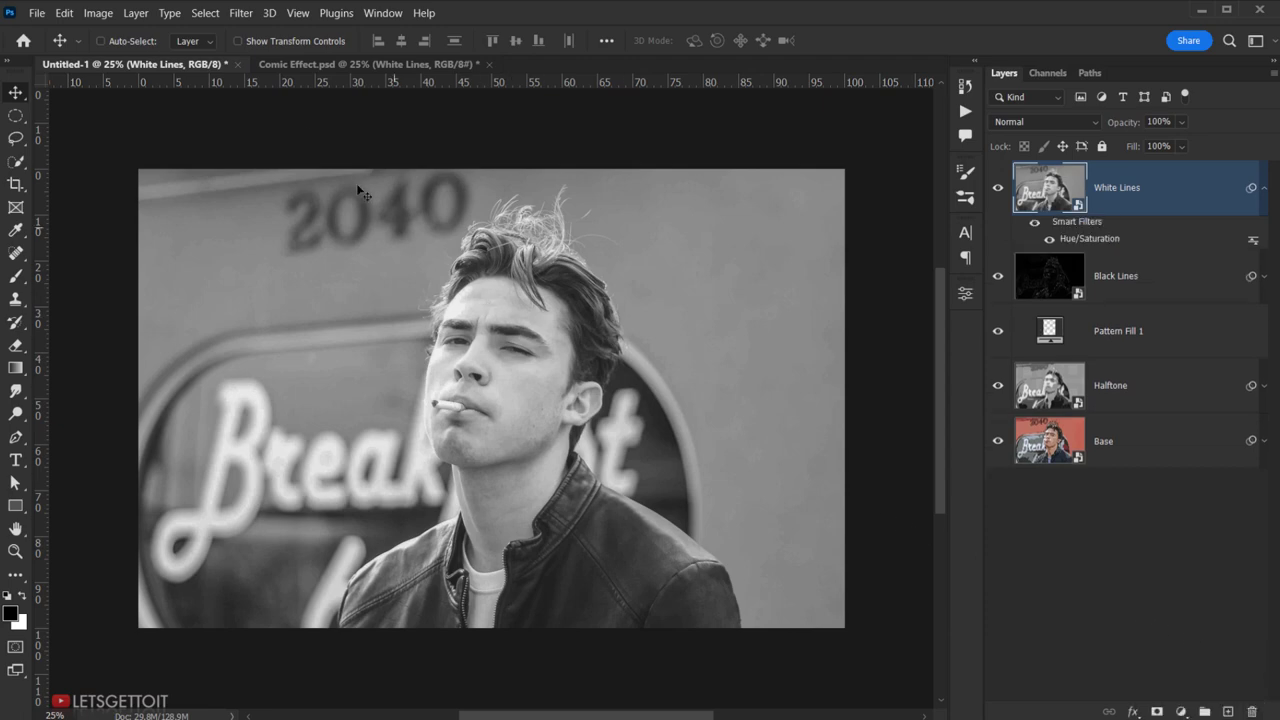
left_click(238, 14)
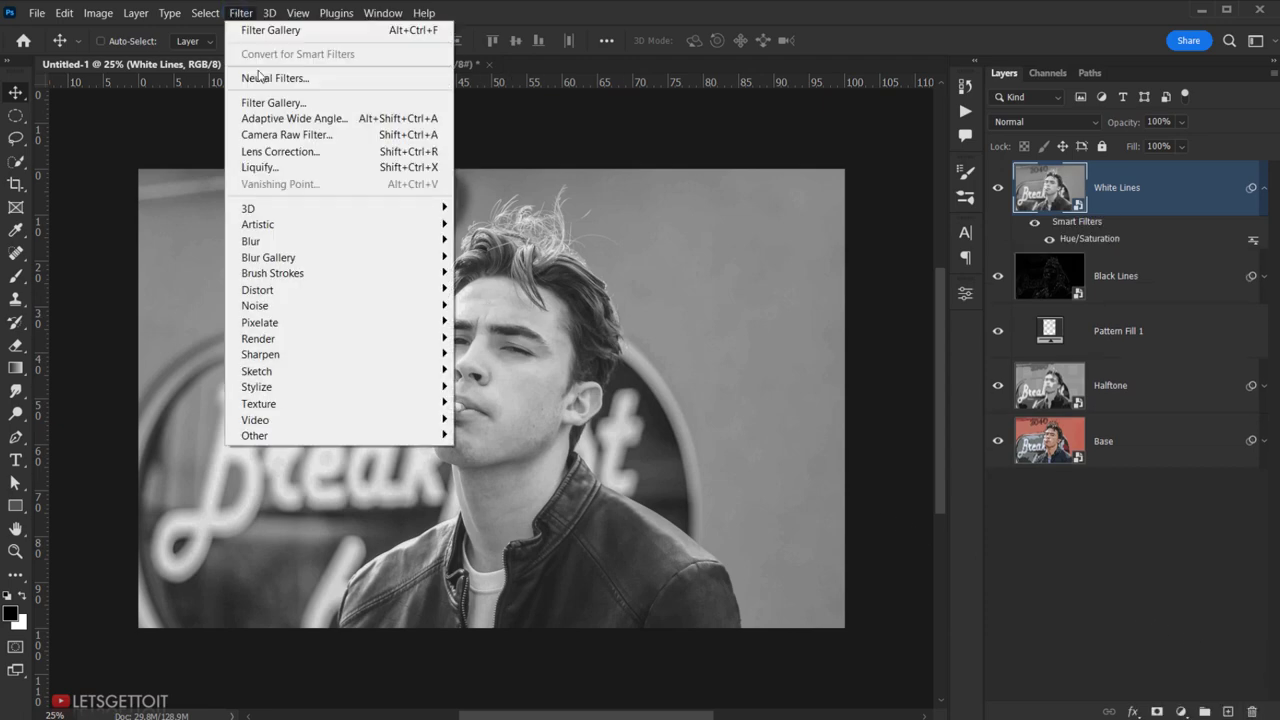
Step: Apply Glowing Edges to White Lines with Edge Brightness 10
left_click(414, 106)
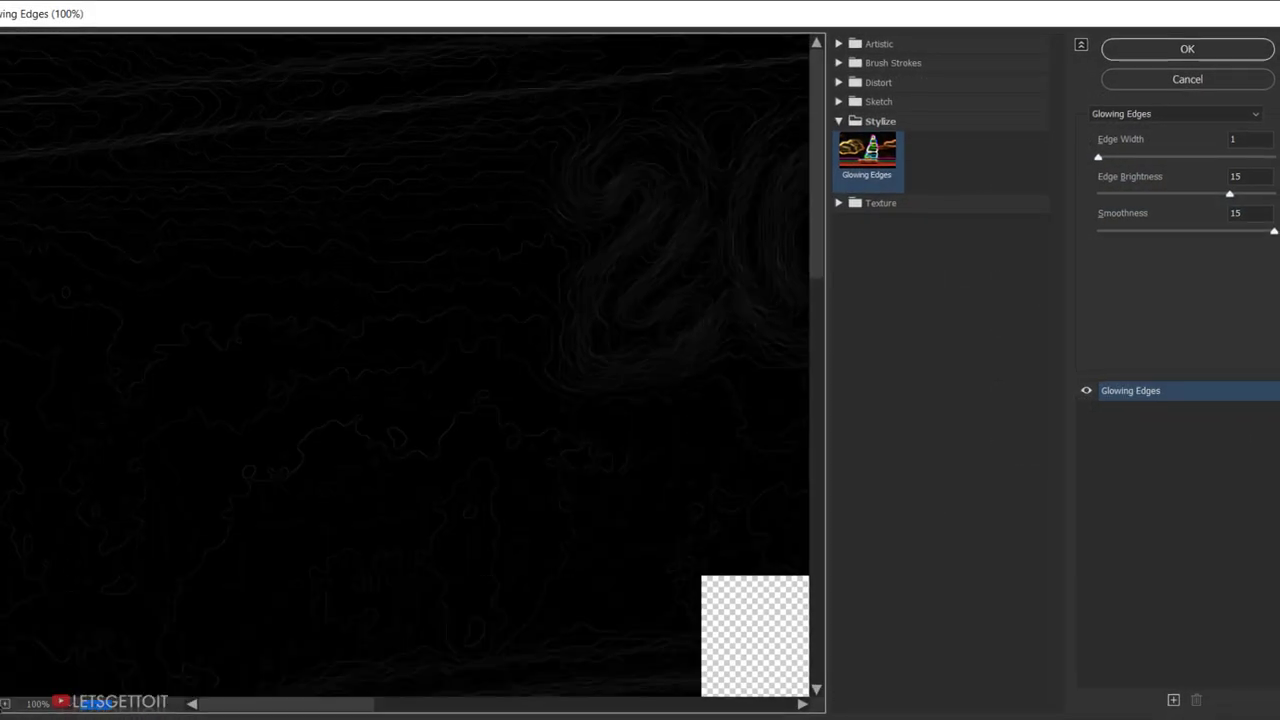
left_click(13, 685)
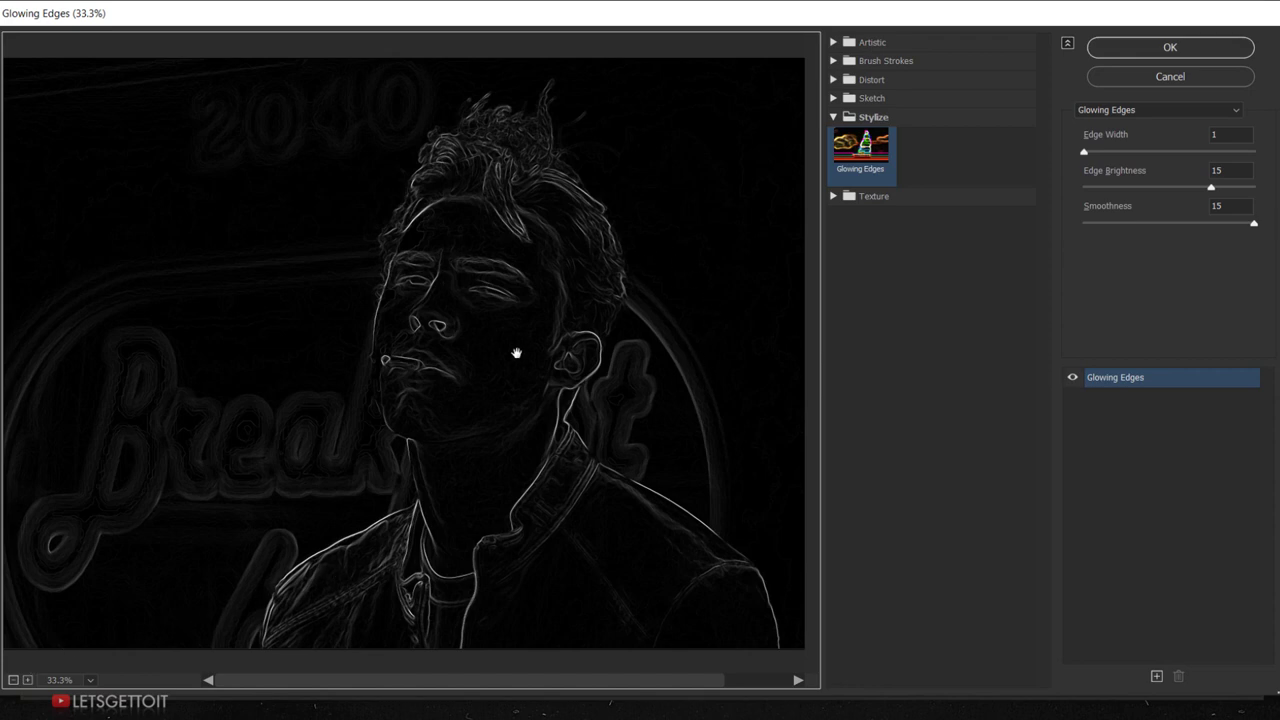
left_click(880, 124)
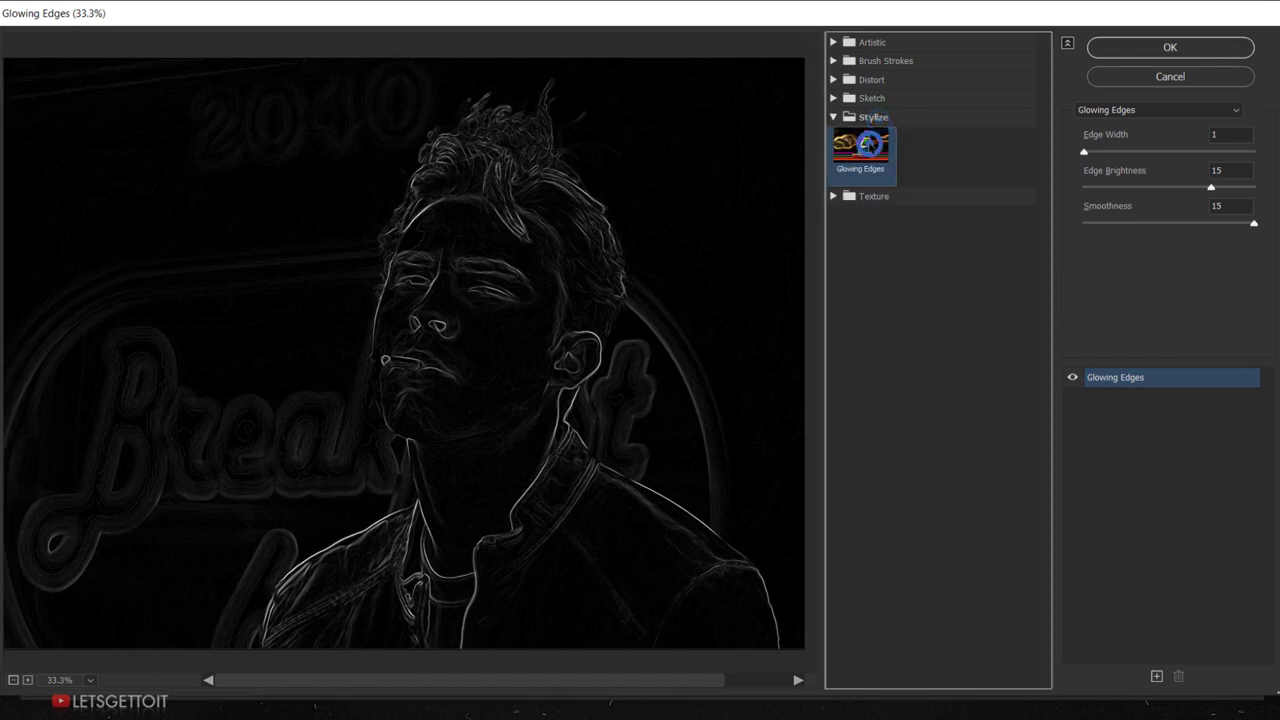
left_click(1233, 170)
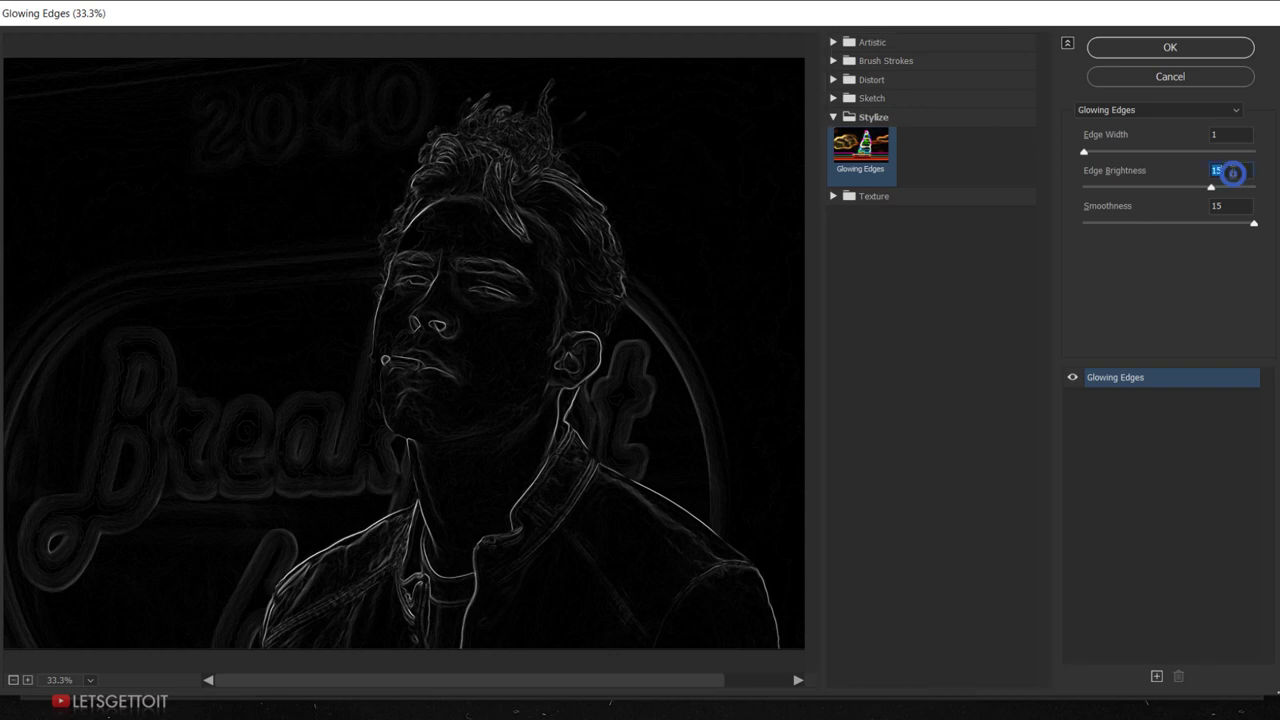
type("10")
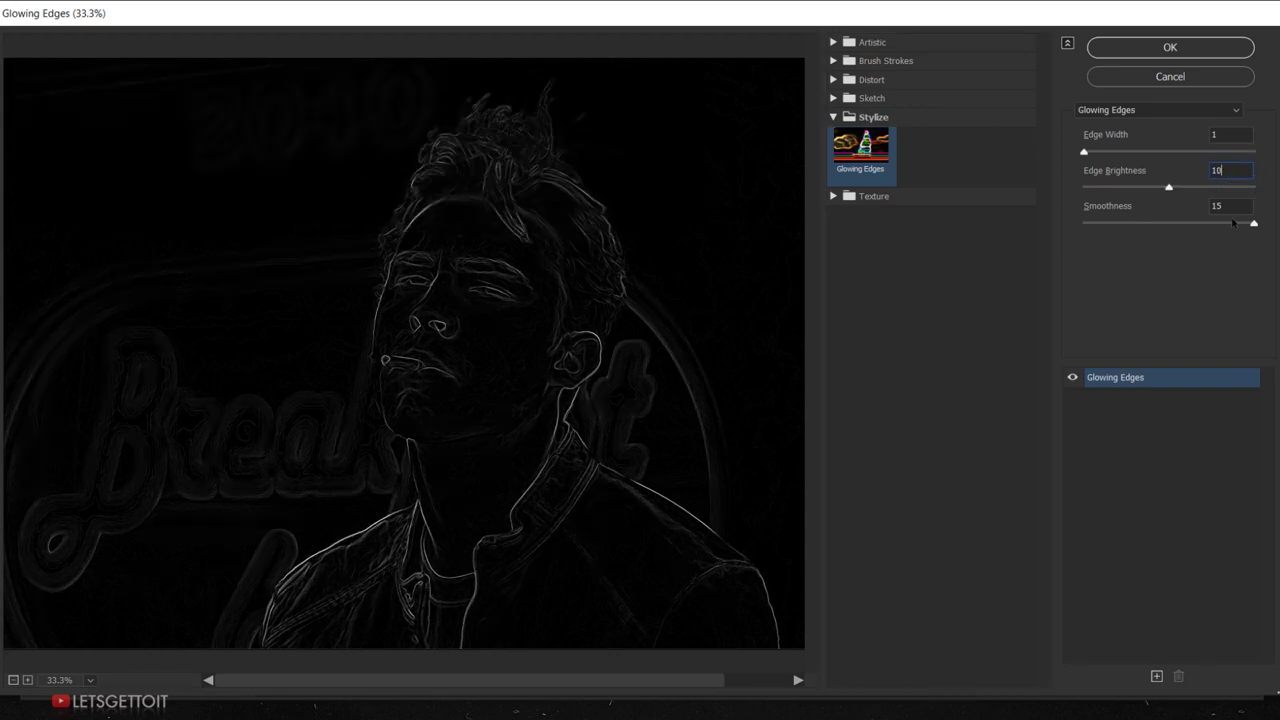
left_click(1200, 47)
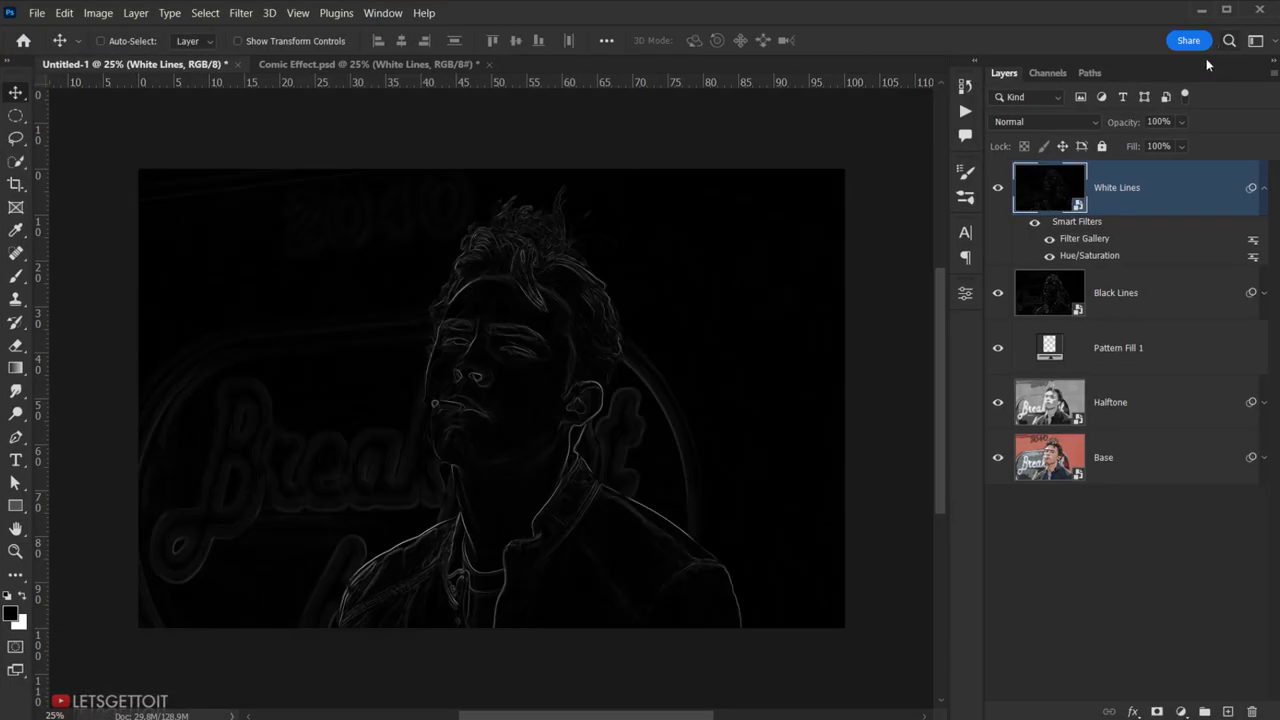
Step: Set White Lines to Screen blending and collapse its smart filter list
left_click(1042, 121)
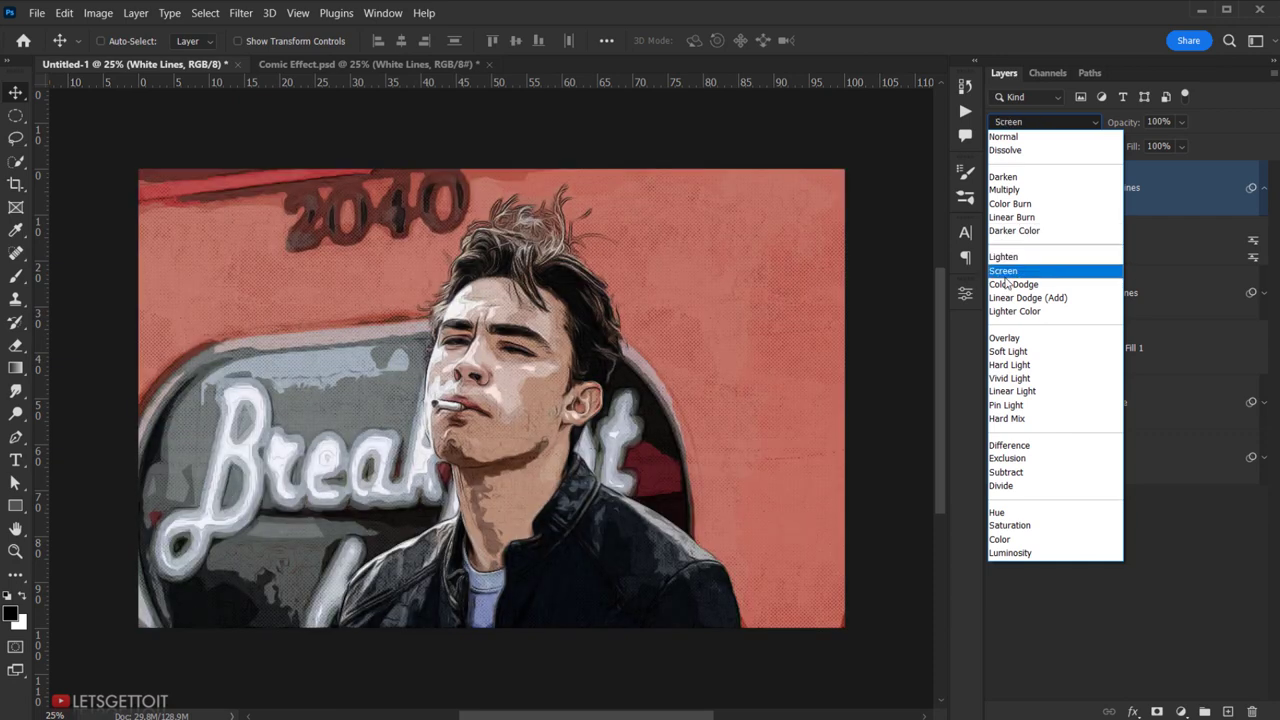
left_click(1021, 272)
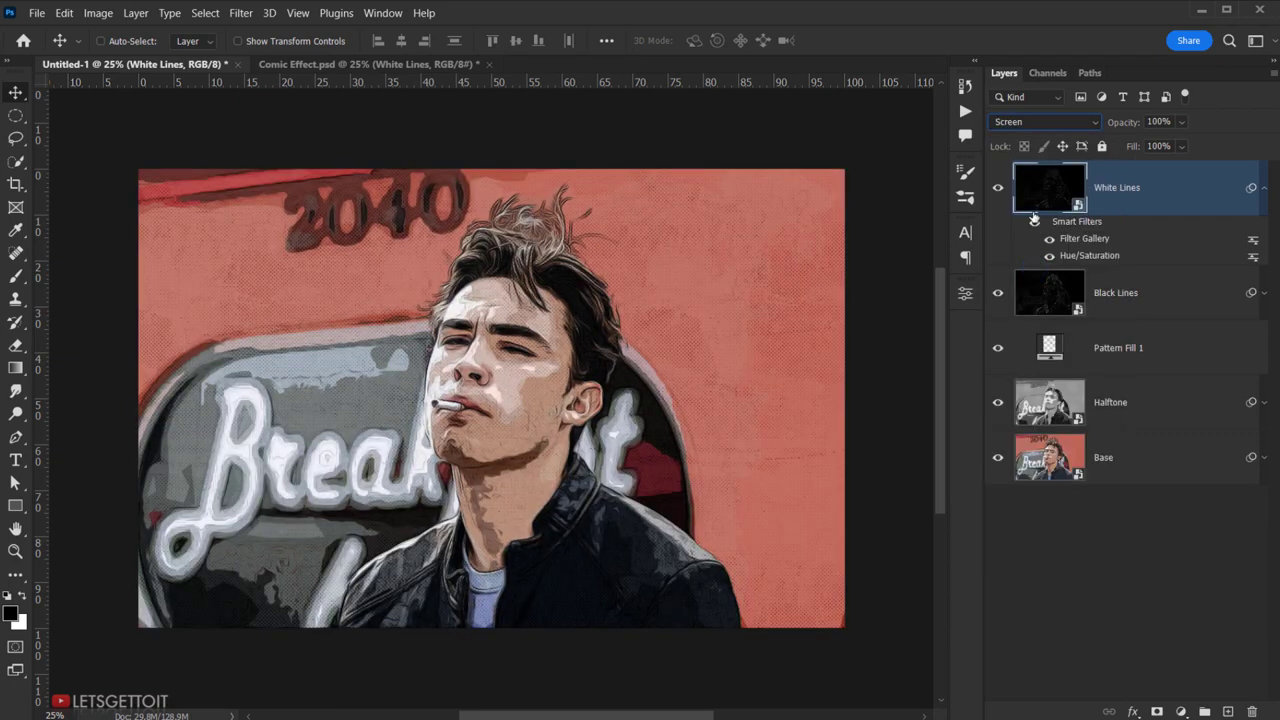
left_click(998, 188)
left_click(998, 188)
left_click(998, 188)
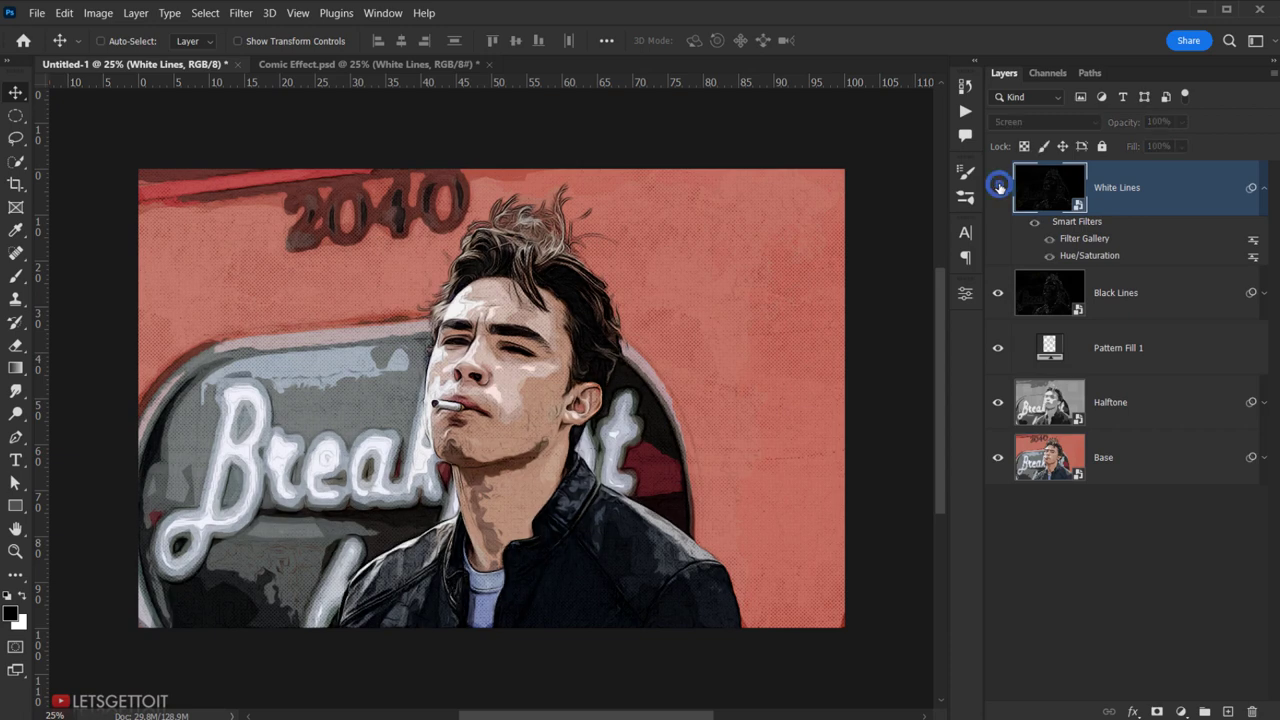
left_click(1264, 193)
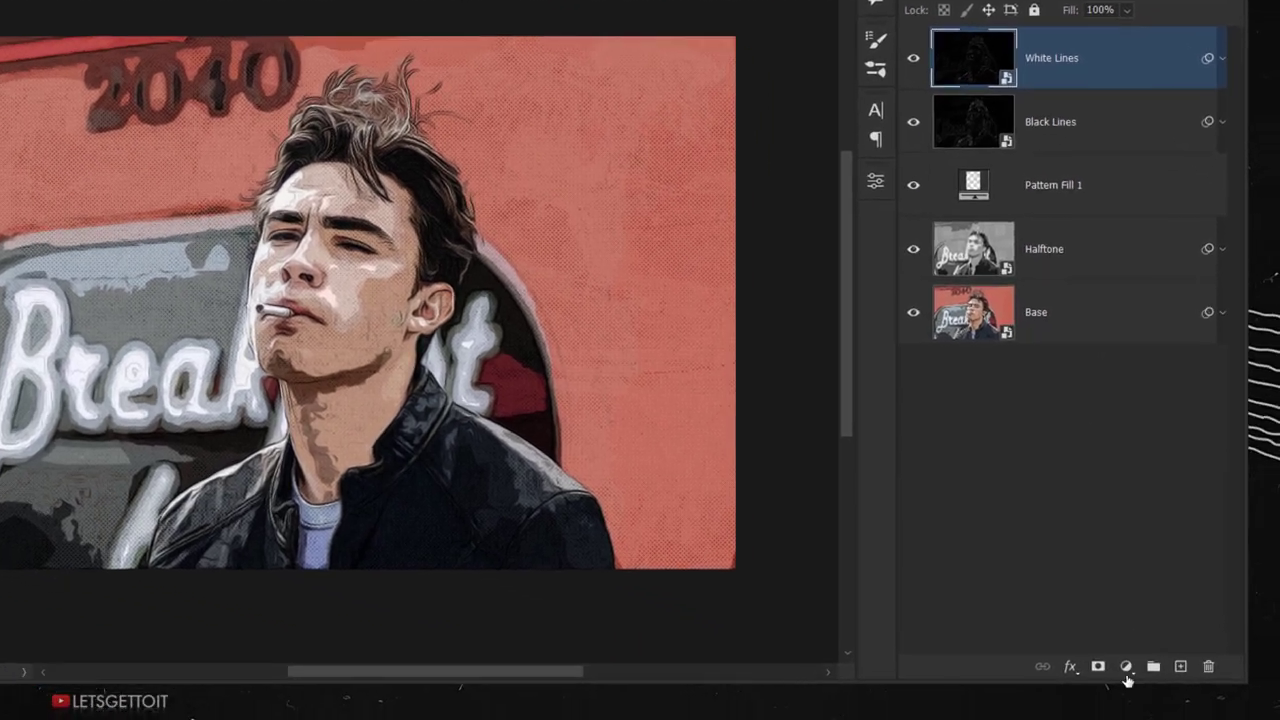
Step: Add a Color Balance layer with midtones at +7 red, +10 green and -15 yellow
left_click(1126, 668)
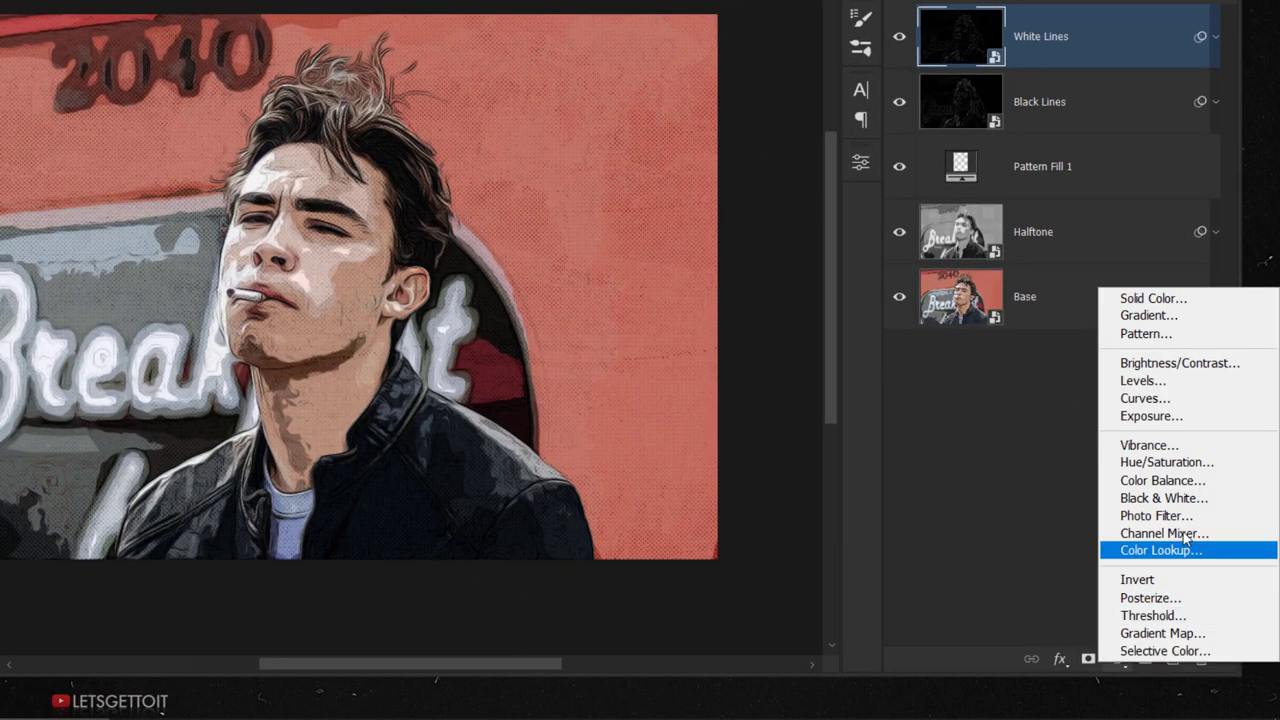
left_click(1227, 486)
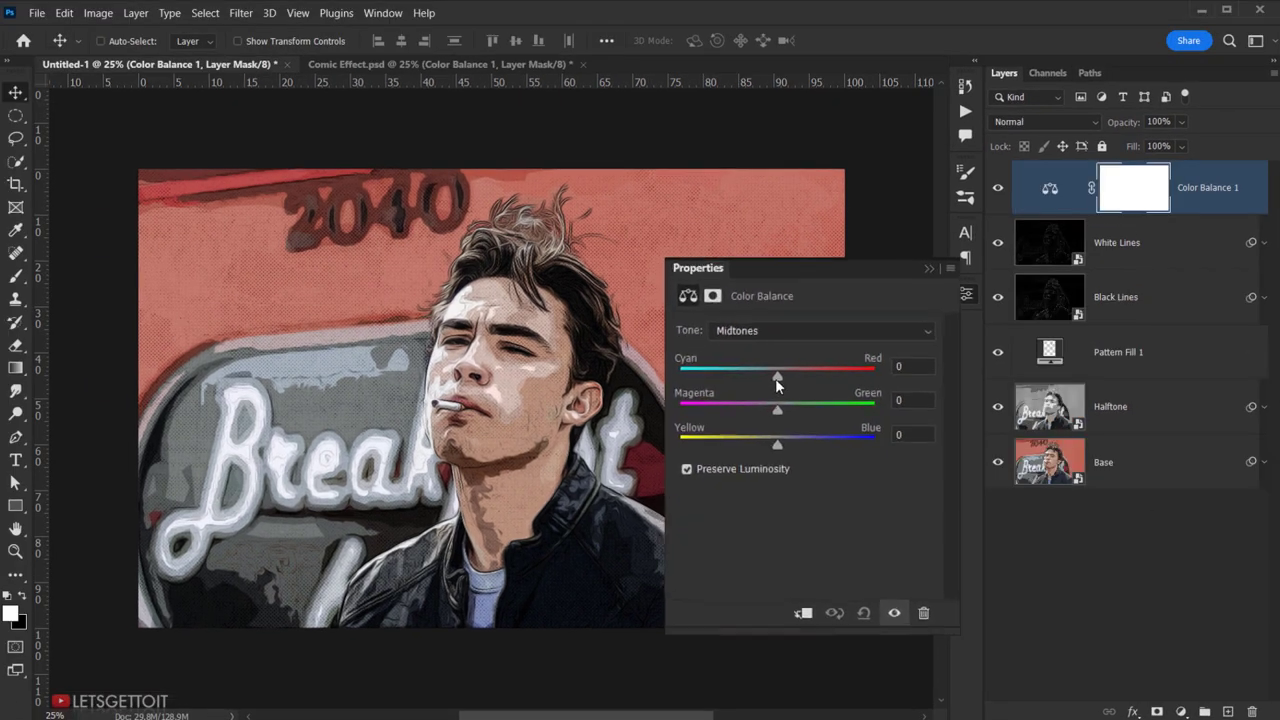
left_click_drag(793, 375, 758, 385)
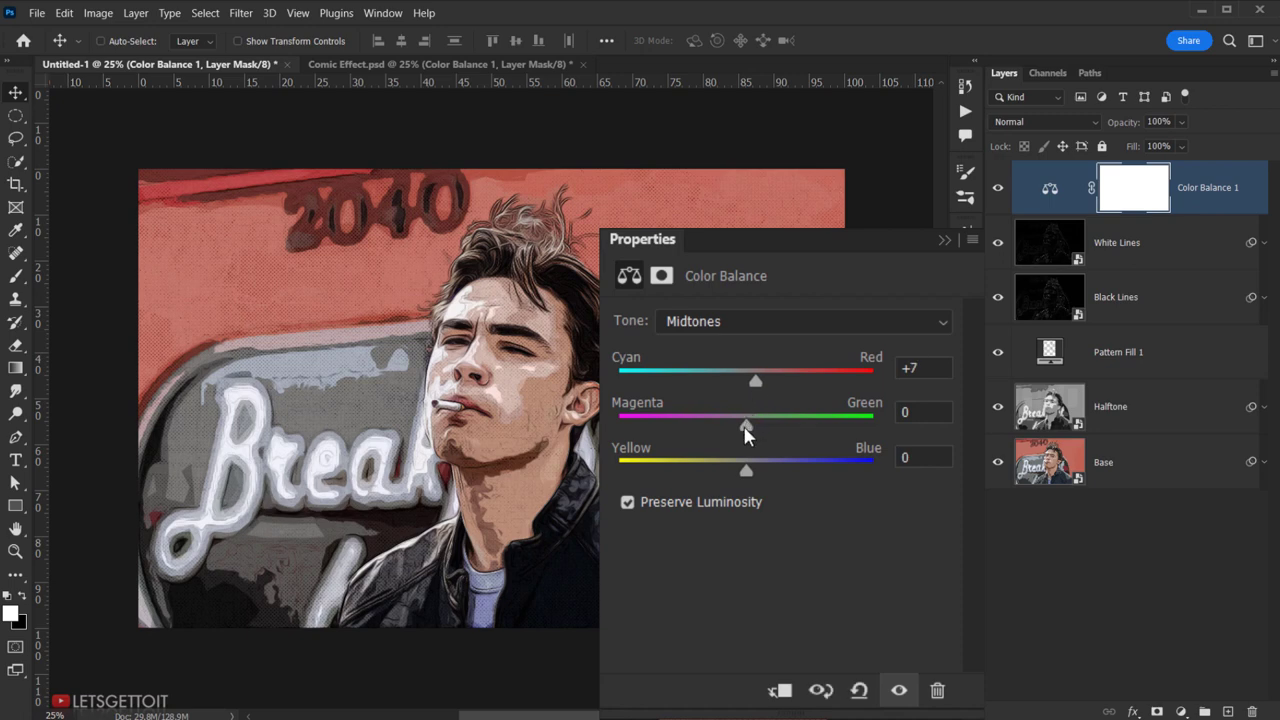
mouse_move(745, 427)
left_mouse_down()
mouse_move(760, 428)
mouse_move(716, 428)
left_mouse_up()
mouse_move(762, 420)
left_mouse_down()
mouse_move(743, 468)
mouse_move(727, 465)
left_mouse_up()
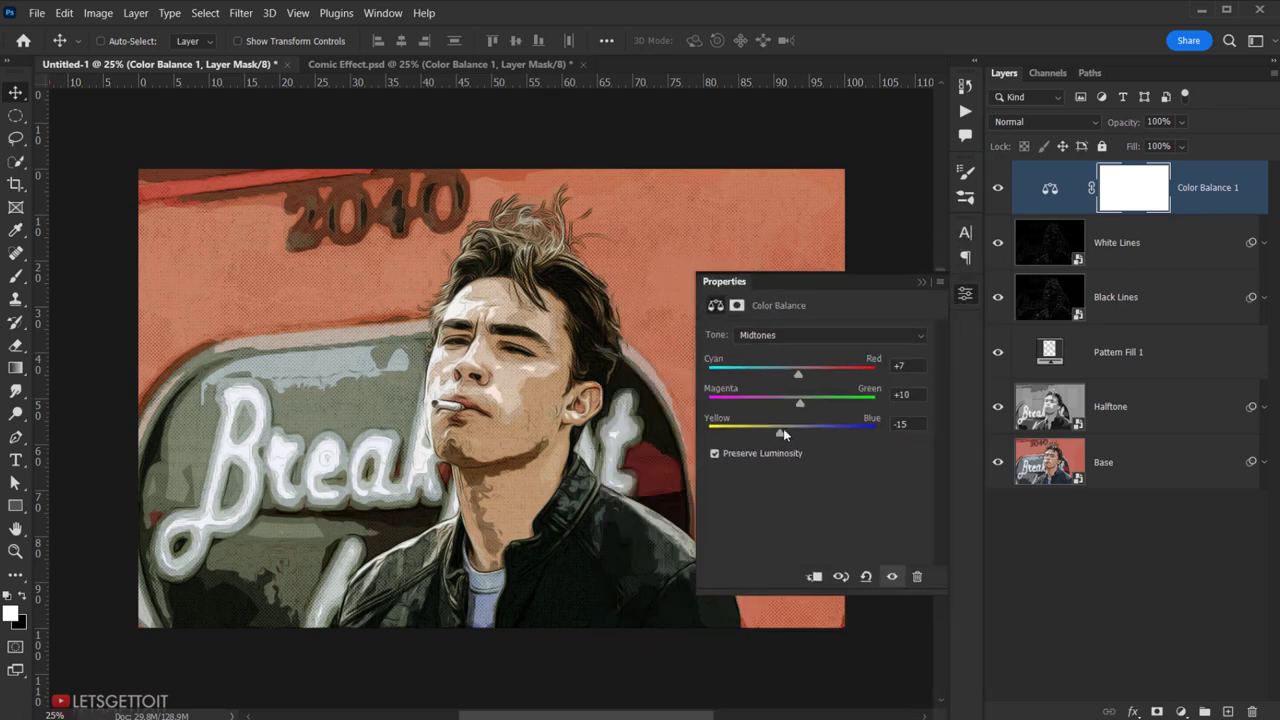
left_click(998, 190)
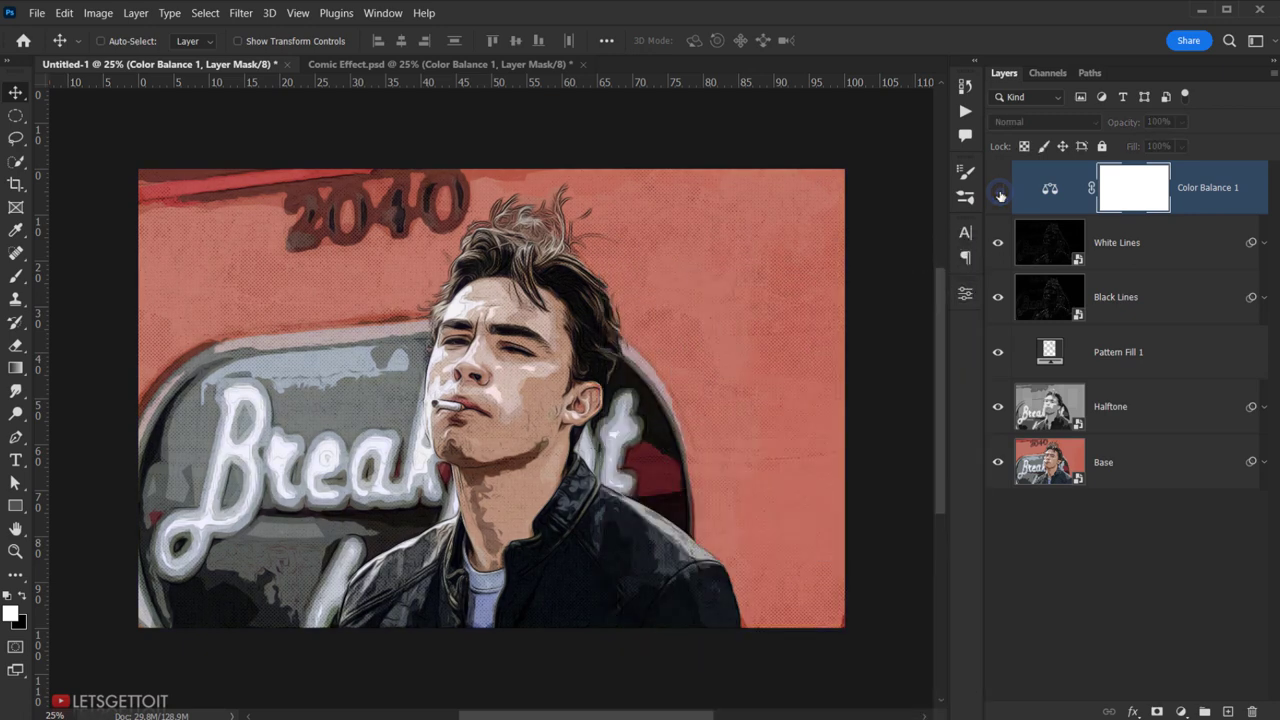
left_click(998, 190)
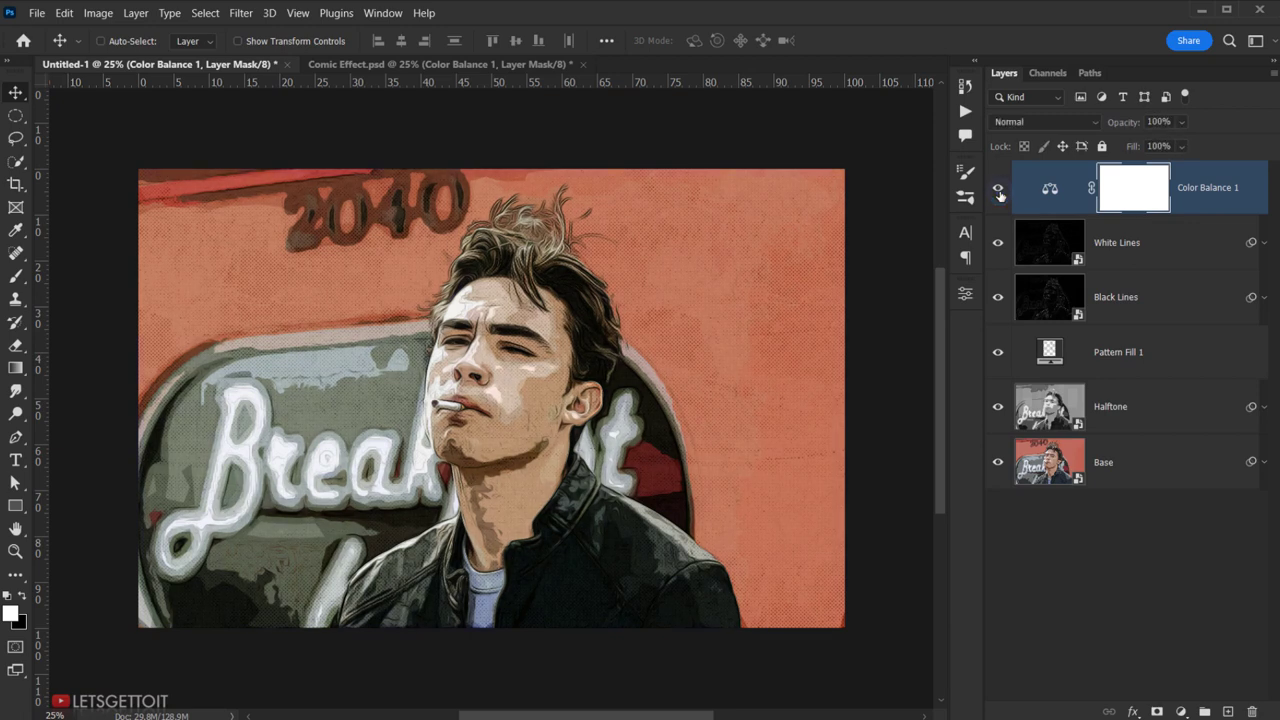
left_click(1047, 188)
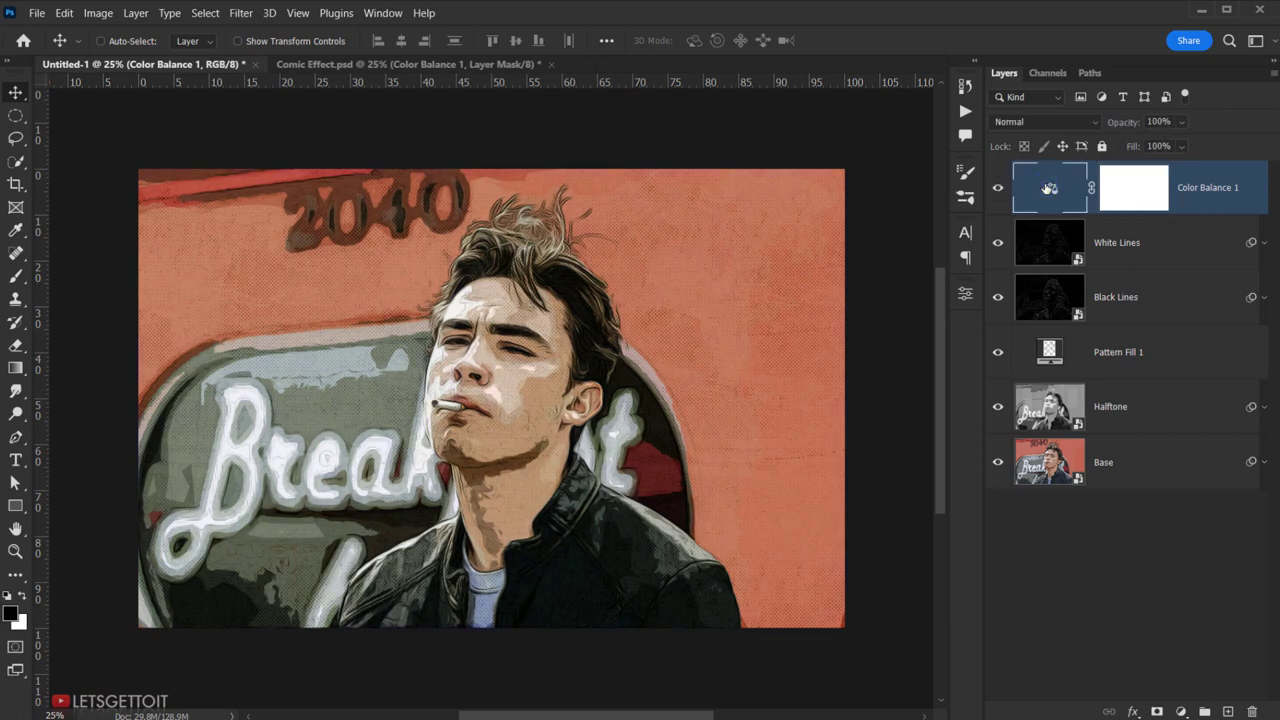
Step: Place the Comic Border image on top and rasterize it into a pixel layer
left_click(998, 188)
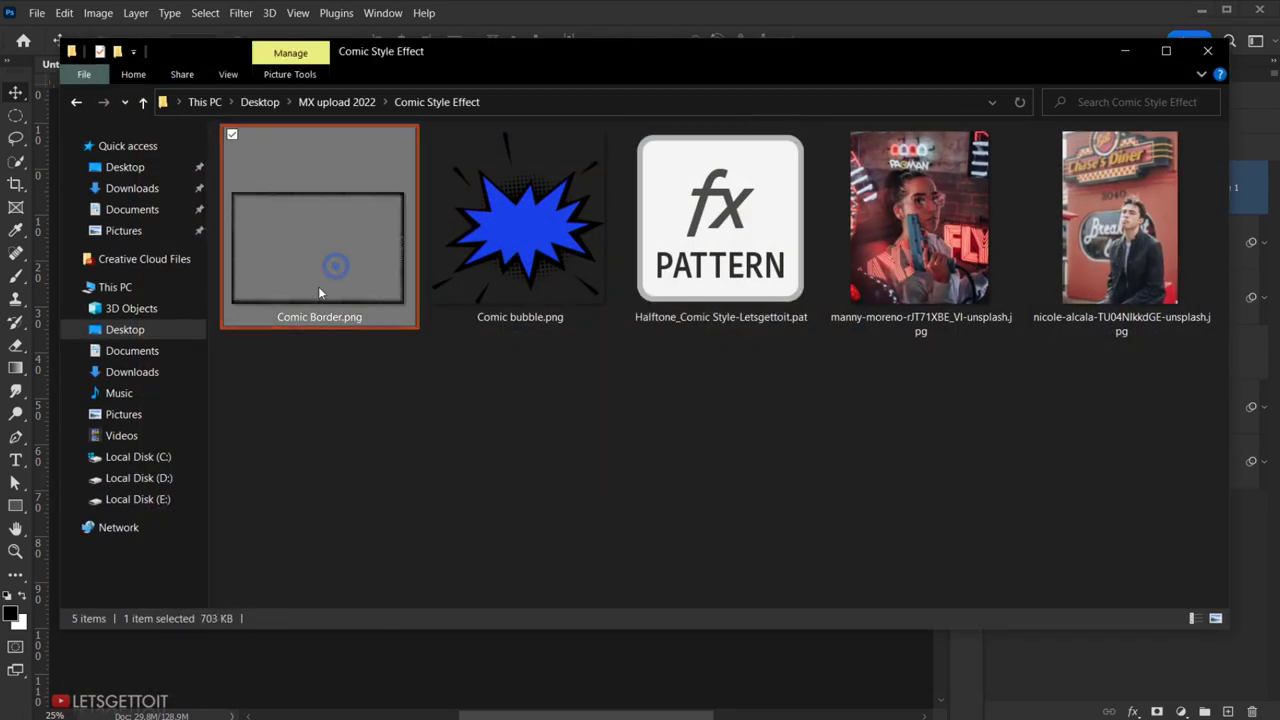
left_click_drag(352, 238, 453, 678)
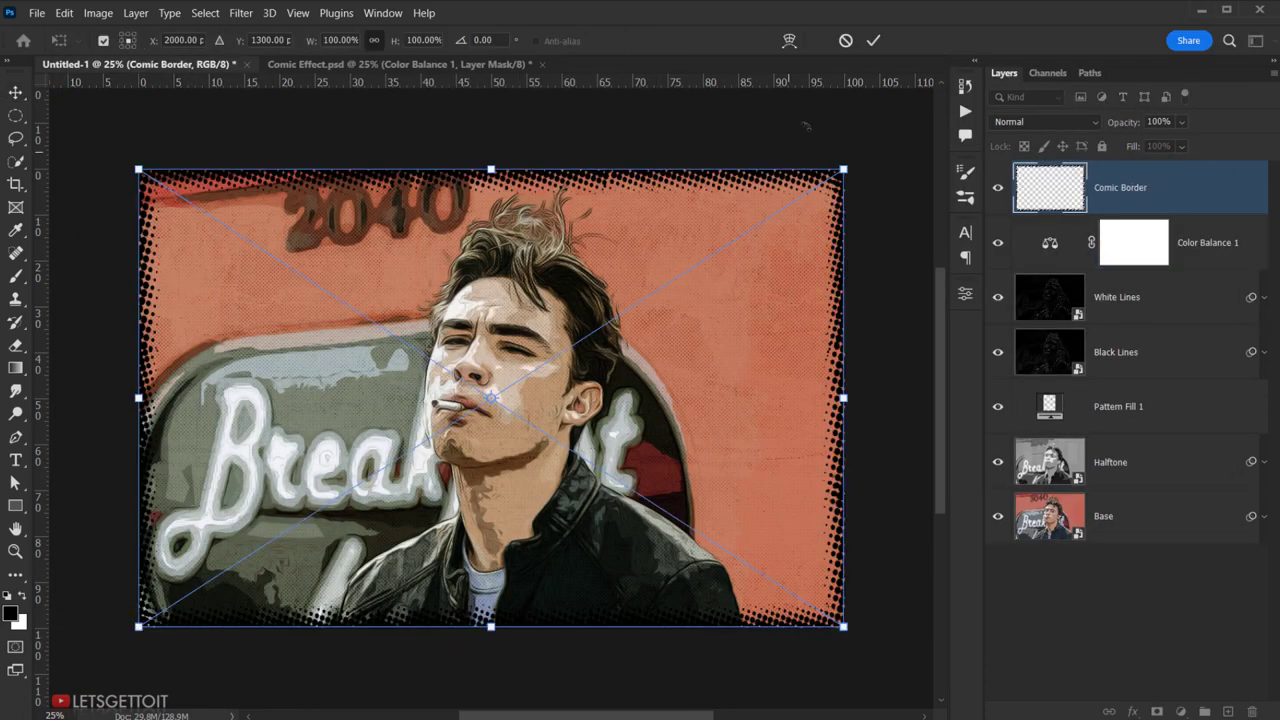
left_click(874, 41)
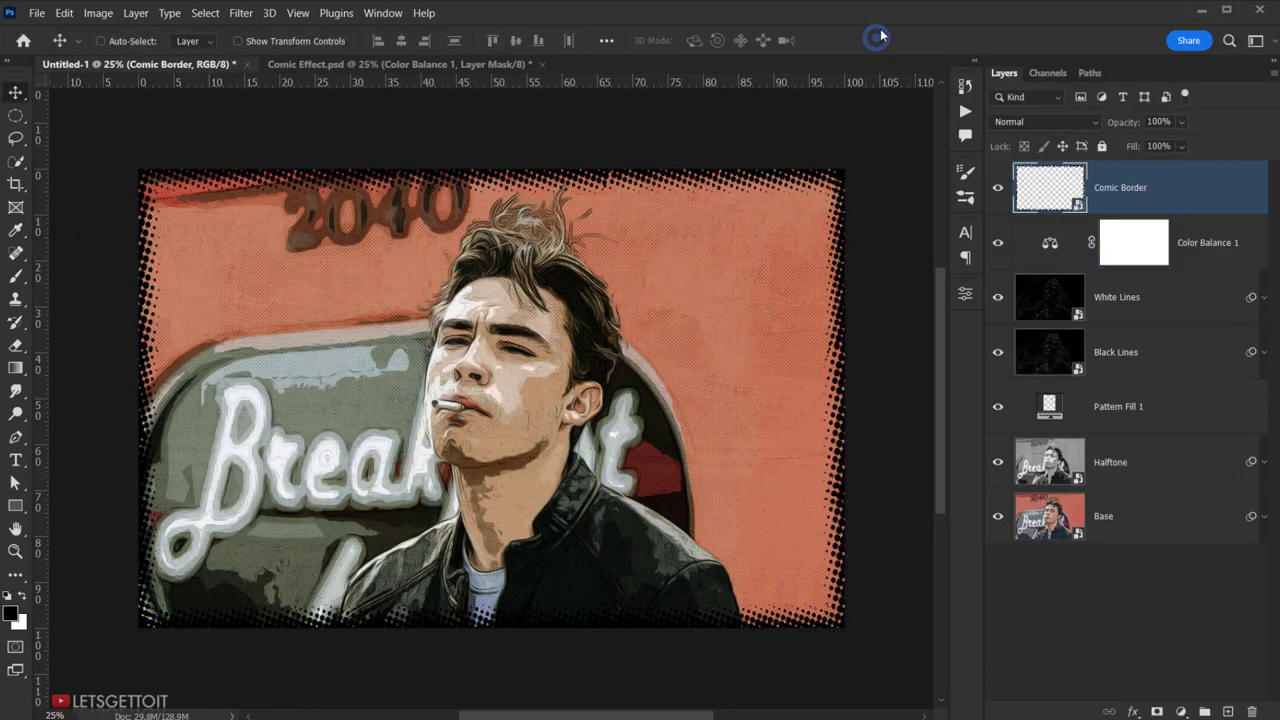
right_click(1162, 192)
left_click(960, 368)
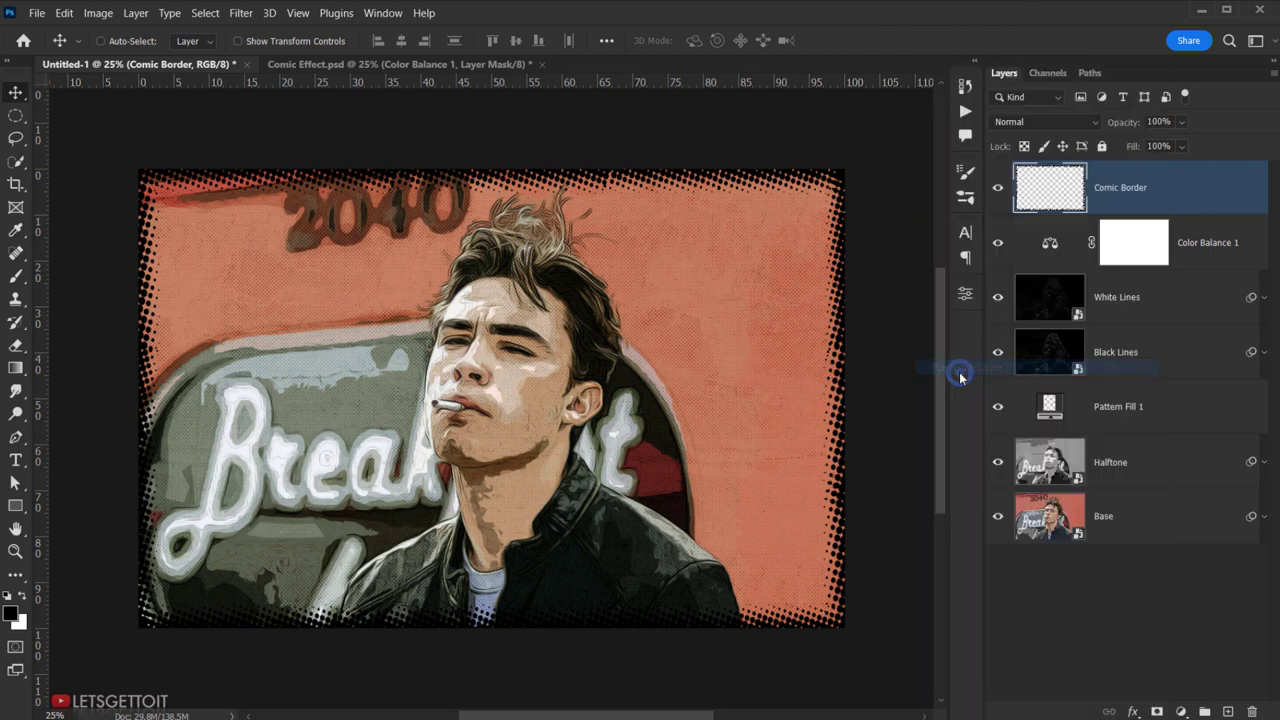
left_click(998, 190)
left_click(1182, 710)
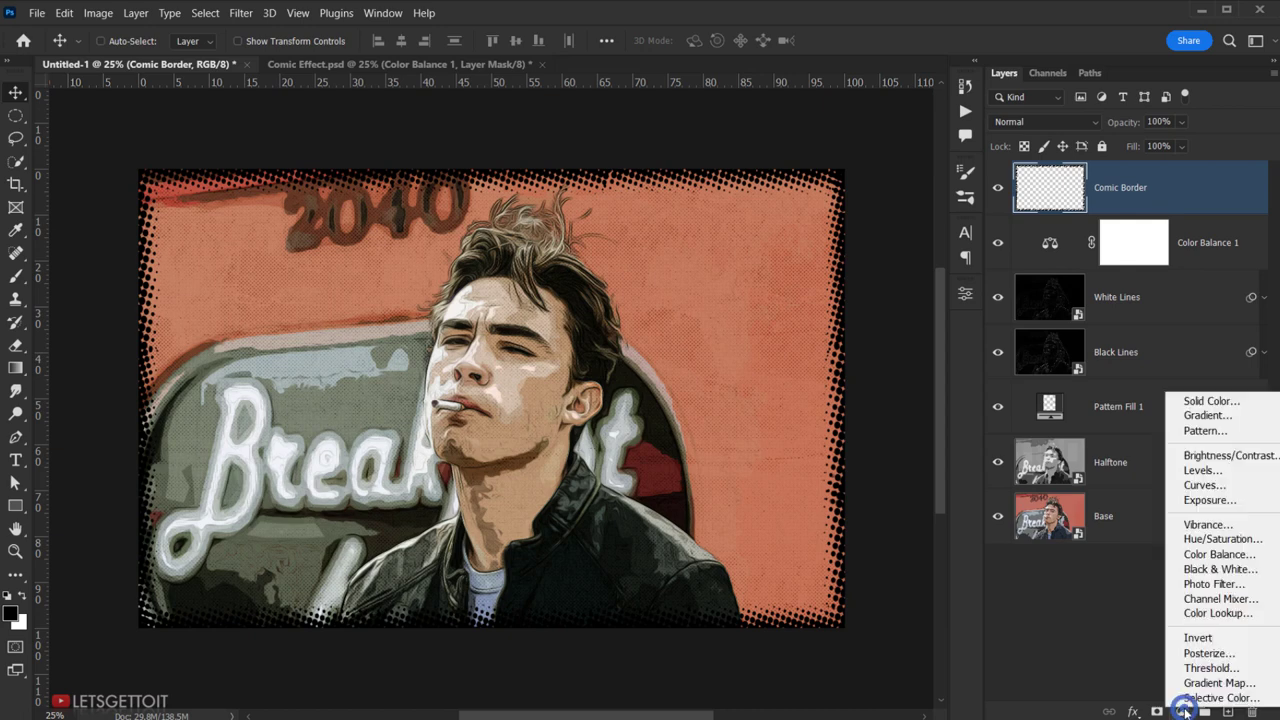
Step: Add a white (#ffffff) Solid Color fill layer and delete its mask
left_click(1210, 401)
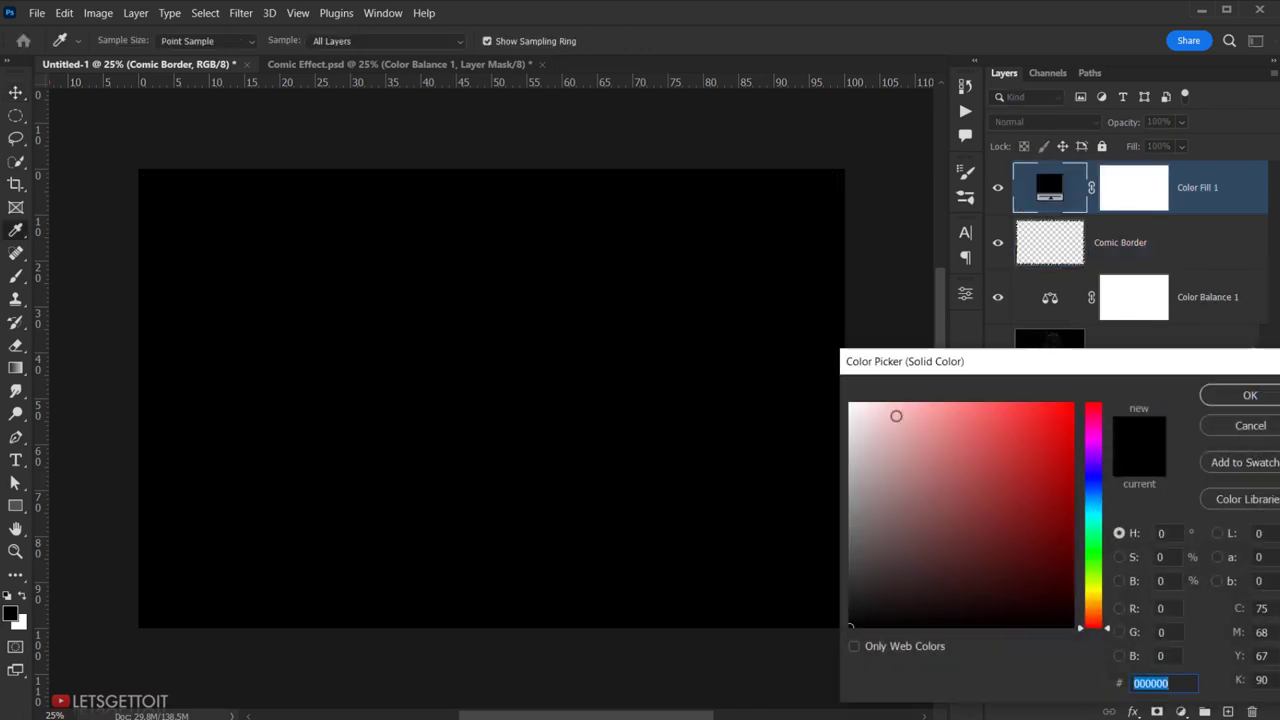
left_click_drag(889, 415, 849, 403)
left_click(1224, 400)
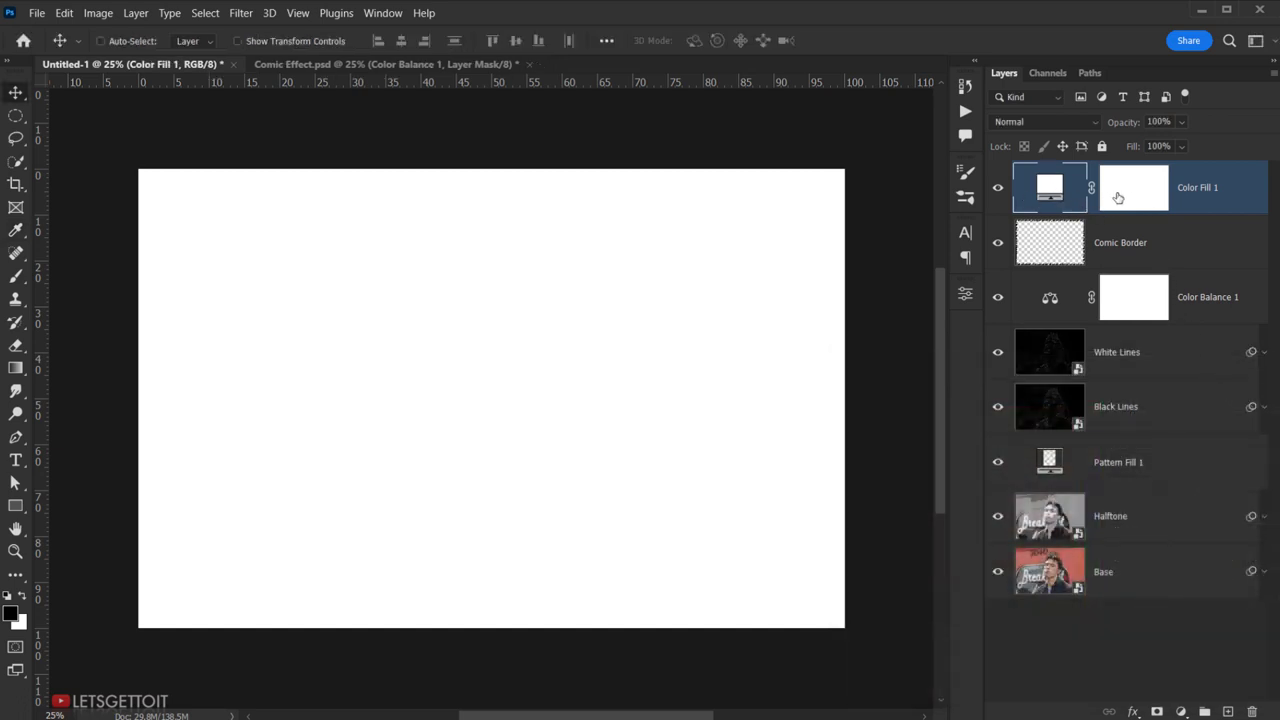
left_click_drag(1118, 197, 1259, 709)
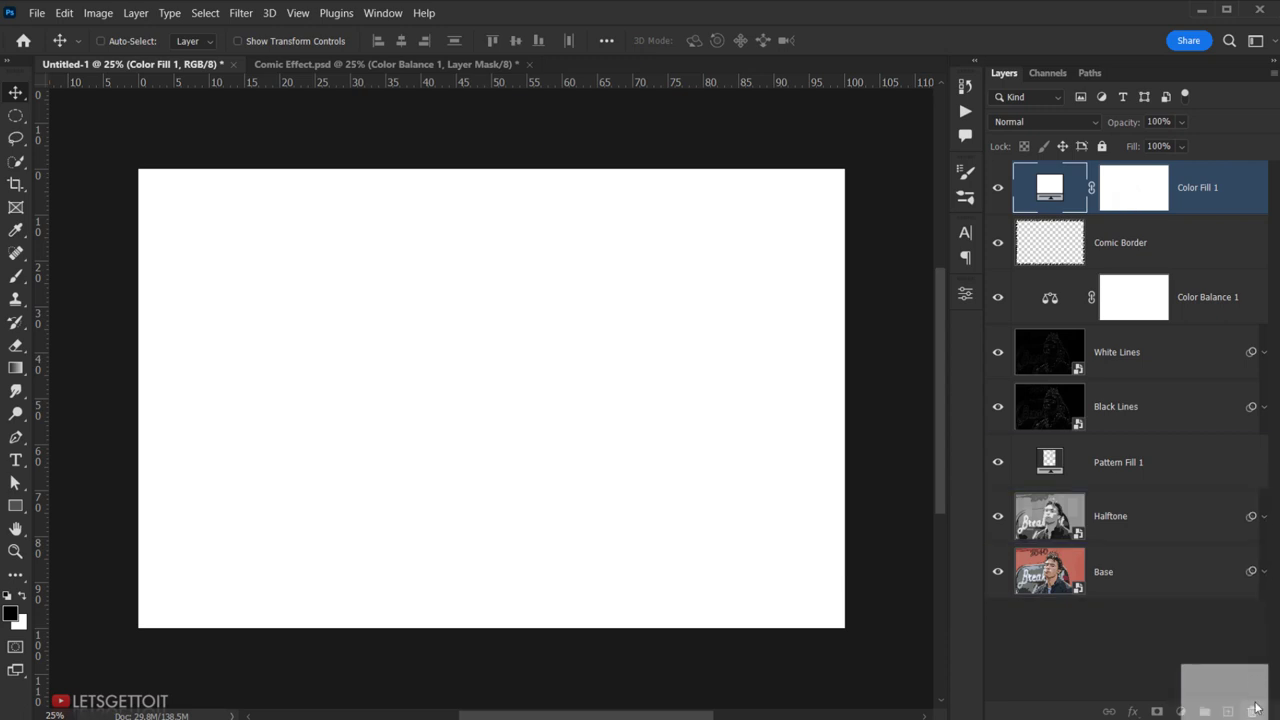
left_click(566, 292)
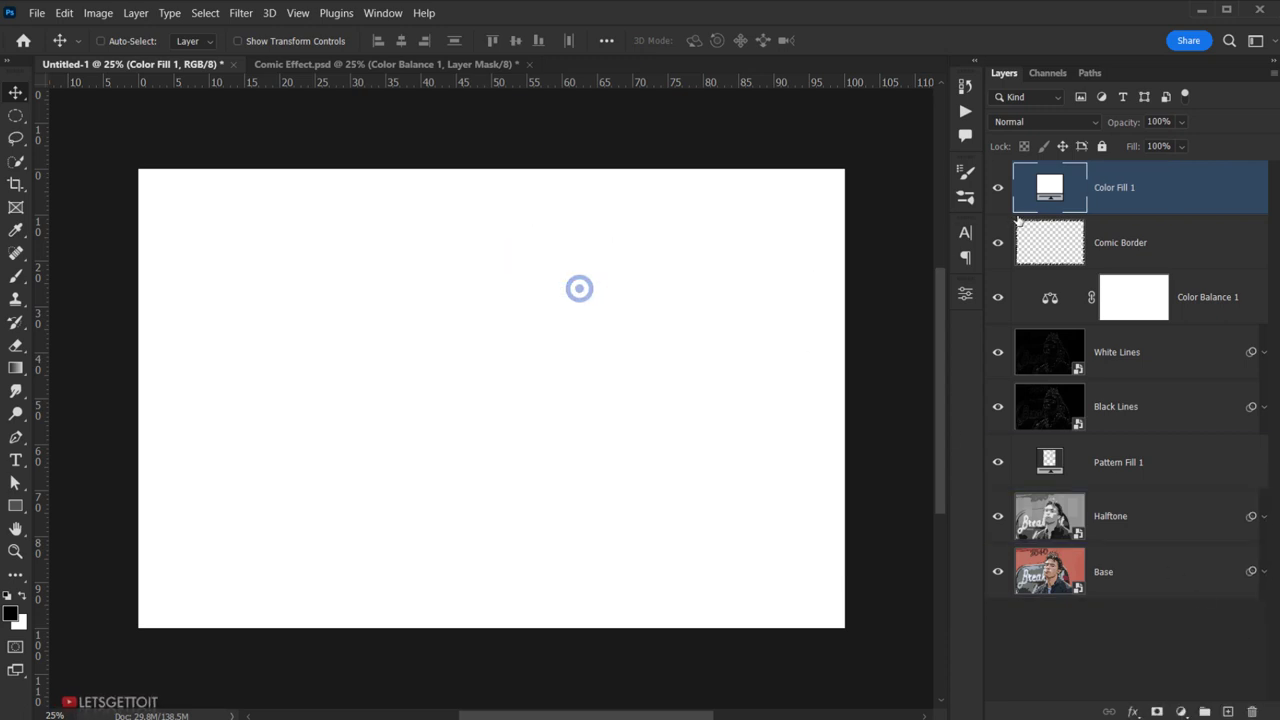
Step: Rename the fill layer 'Change Border Color' and clip it to Comic Border
double_click(1101, 188)
type("Ch")
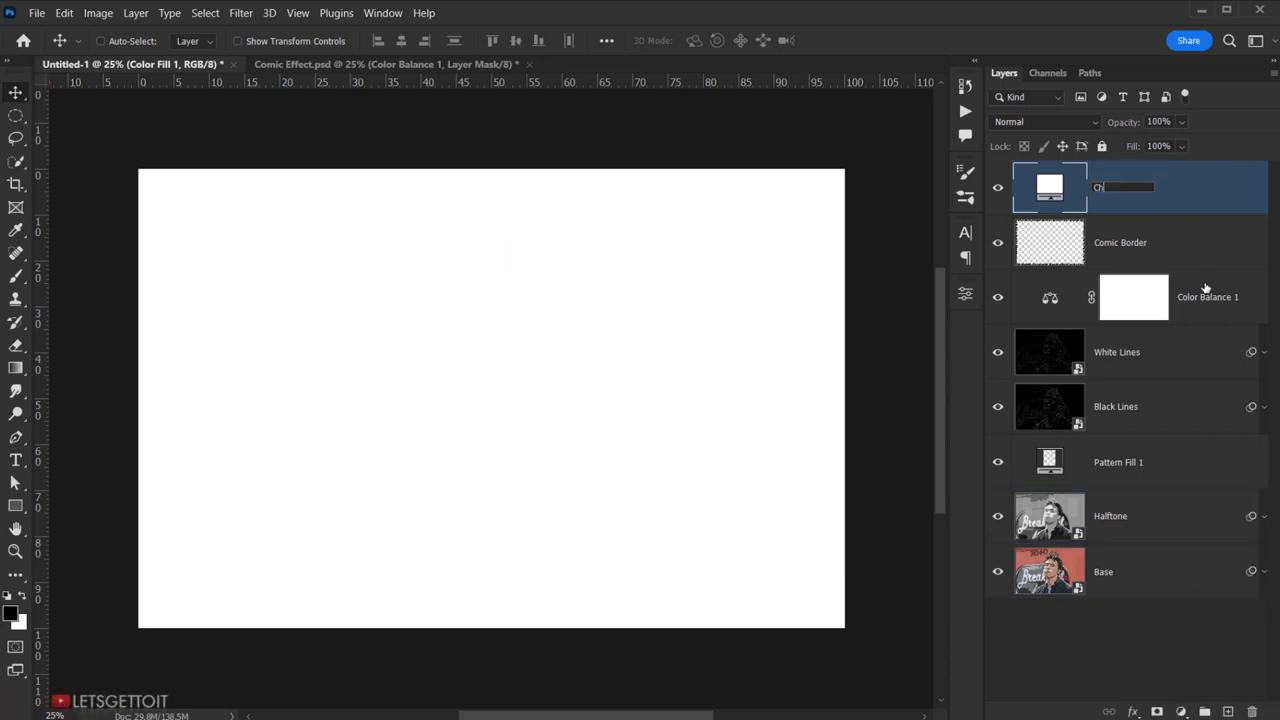
type("ange Border Color")
key("Return")
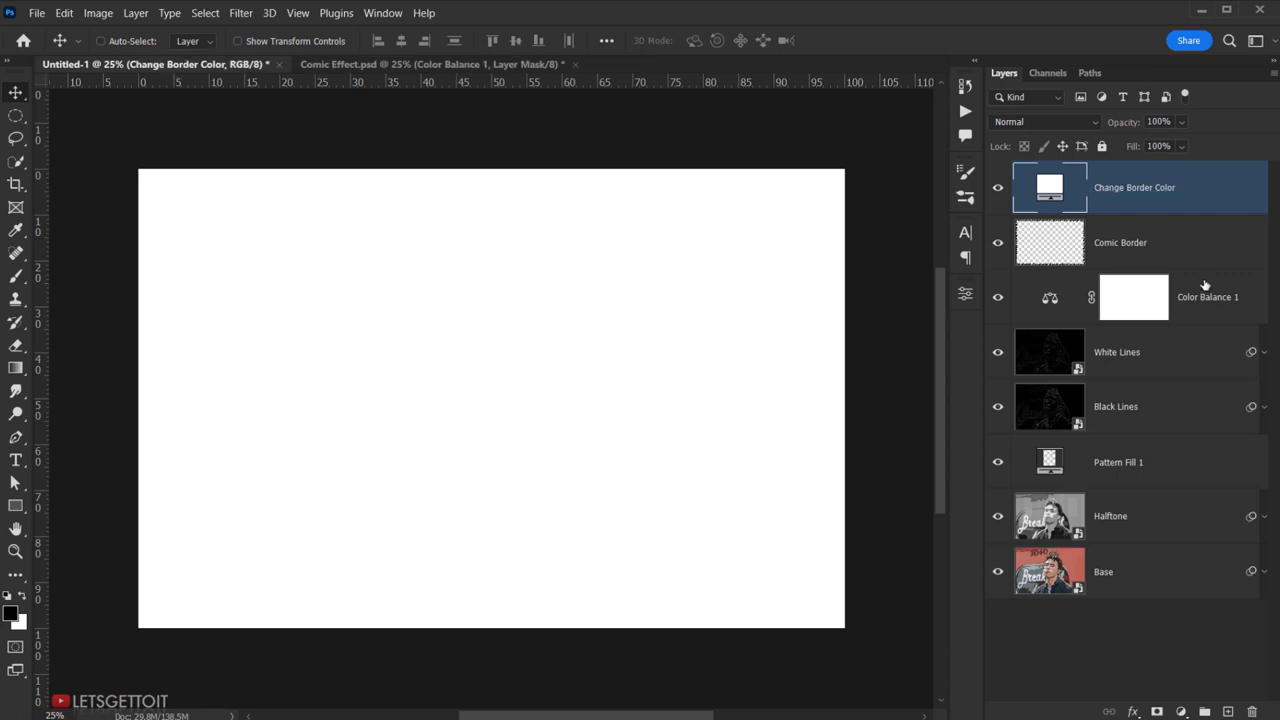
right_click(1202, 193)
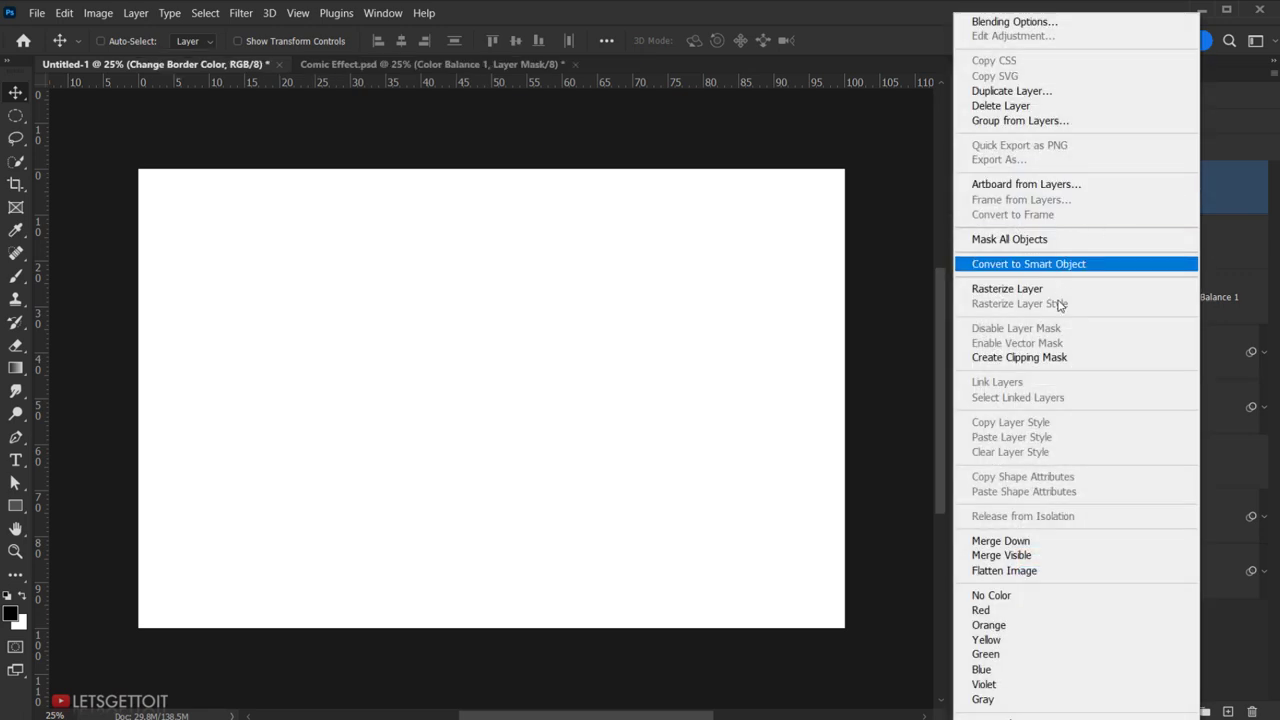
left_click(1078, 360)
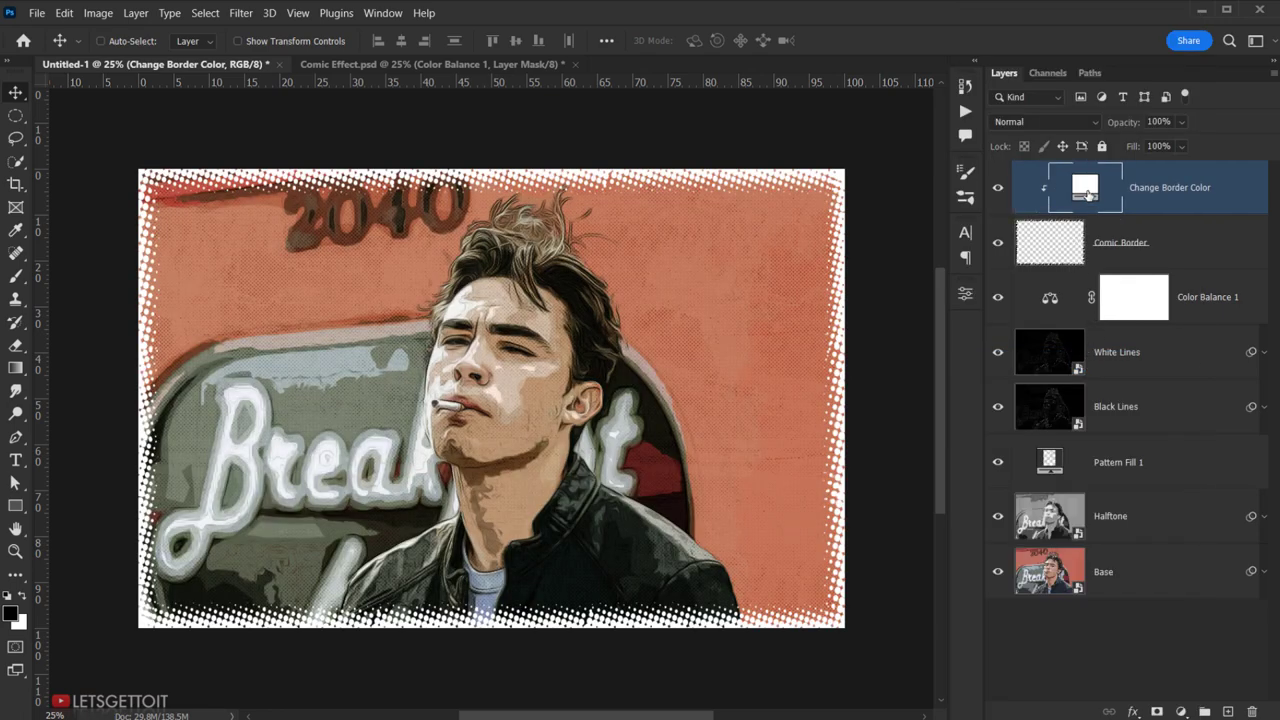
Step: Preview another border fill colour, confirm it, and toggle the layer to compare
double_click(1088, 190)
mouse_move(1055, 431)
left_mouse_down()
mouse_move(1028, 407)
mouse_move(853, 461)
mouse_move(954, 534)
mouse_move(1011, 500)
mouse_move(851, 406)
mouse_move(816, 365)
left_mouse_up()
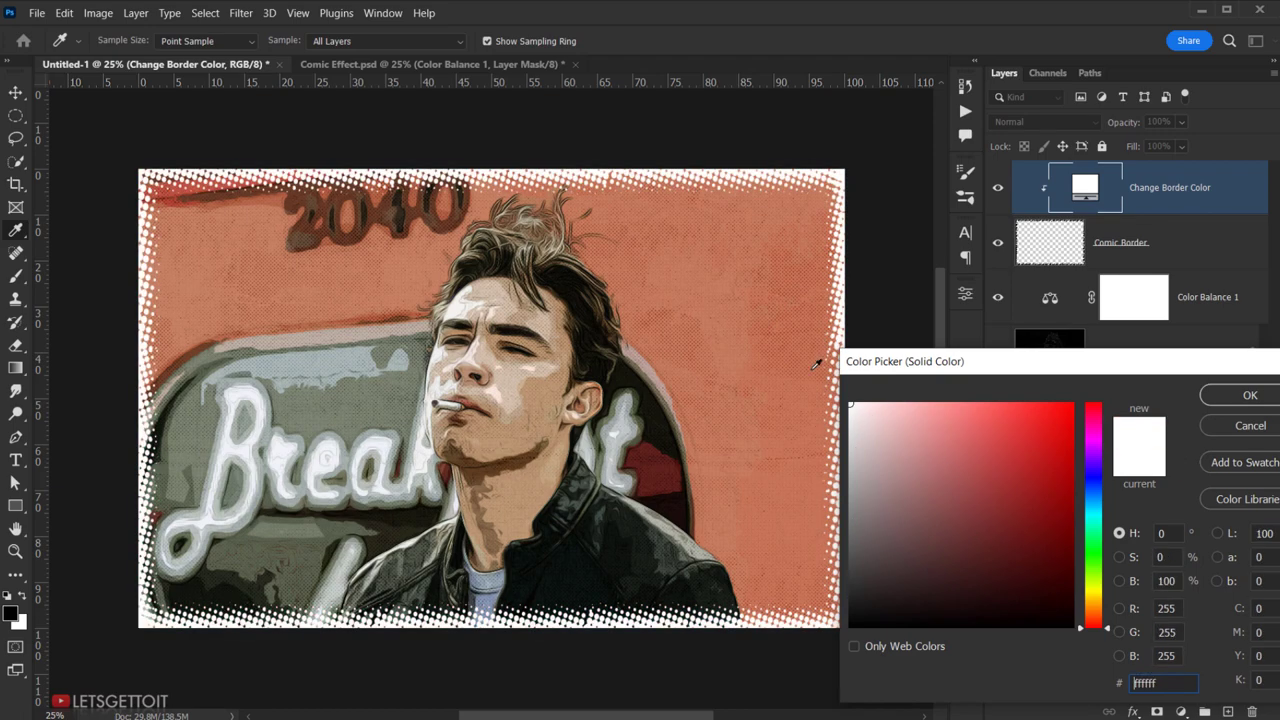
left_click(1235, 396)
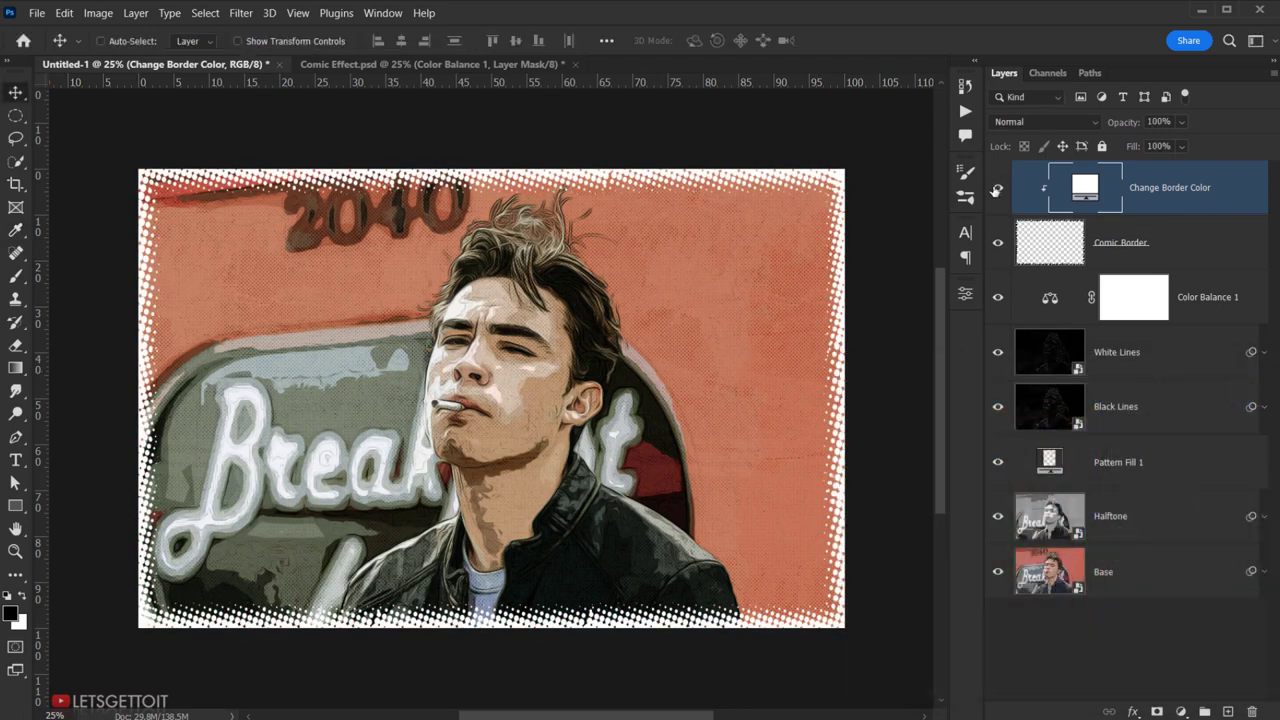
left_click(997, 188)
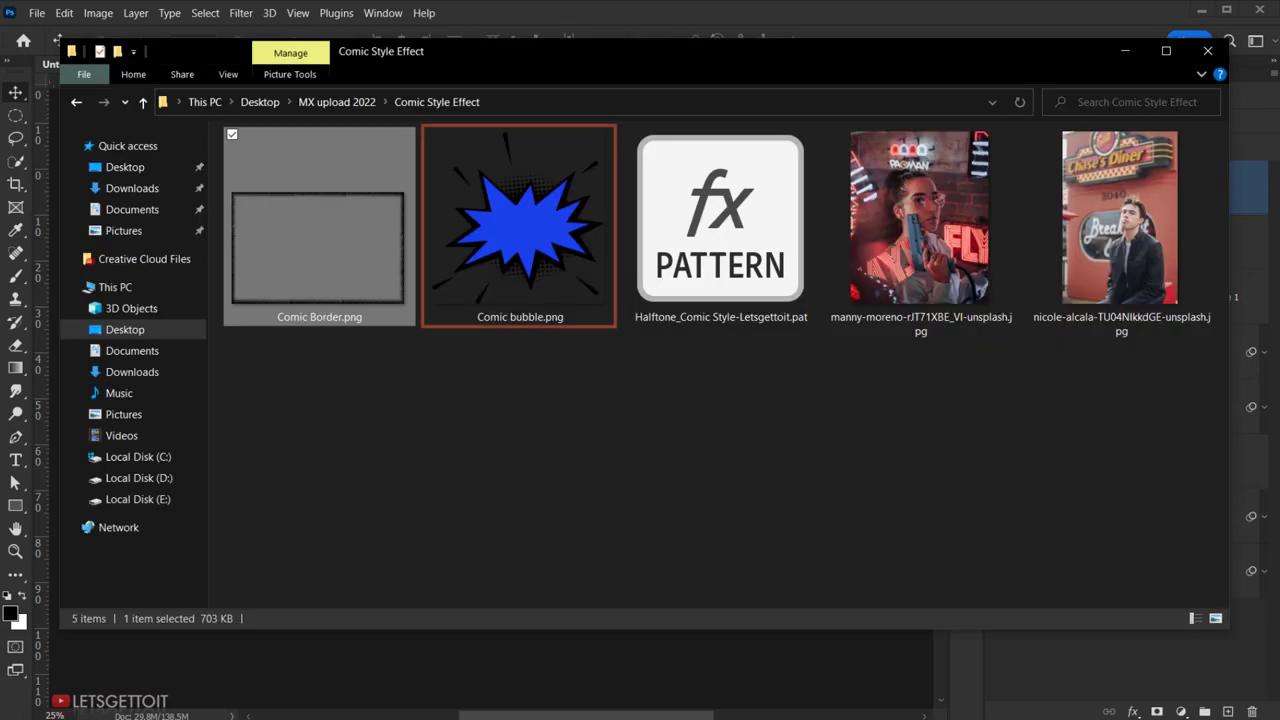
Step: Place Comic bubble.png at the portrait's lower-left and rasterize its layer
left_click_drag(566, 266, 409, 656)
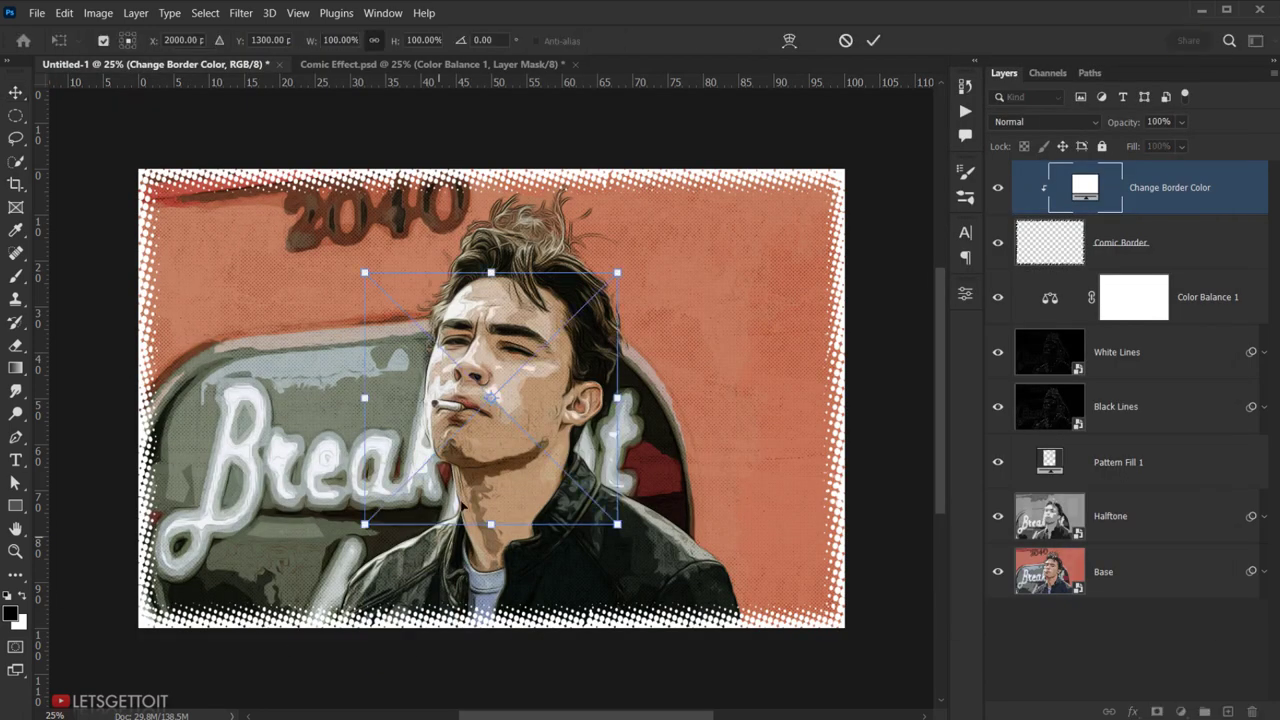
left_click_drag(490, 400, 288, 517)
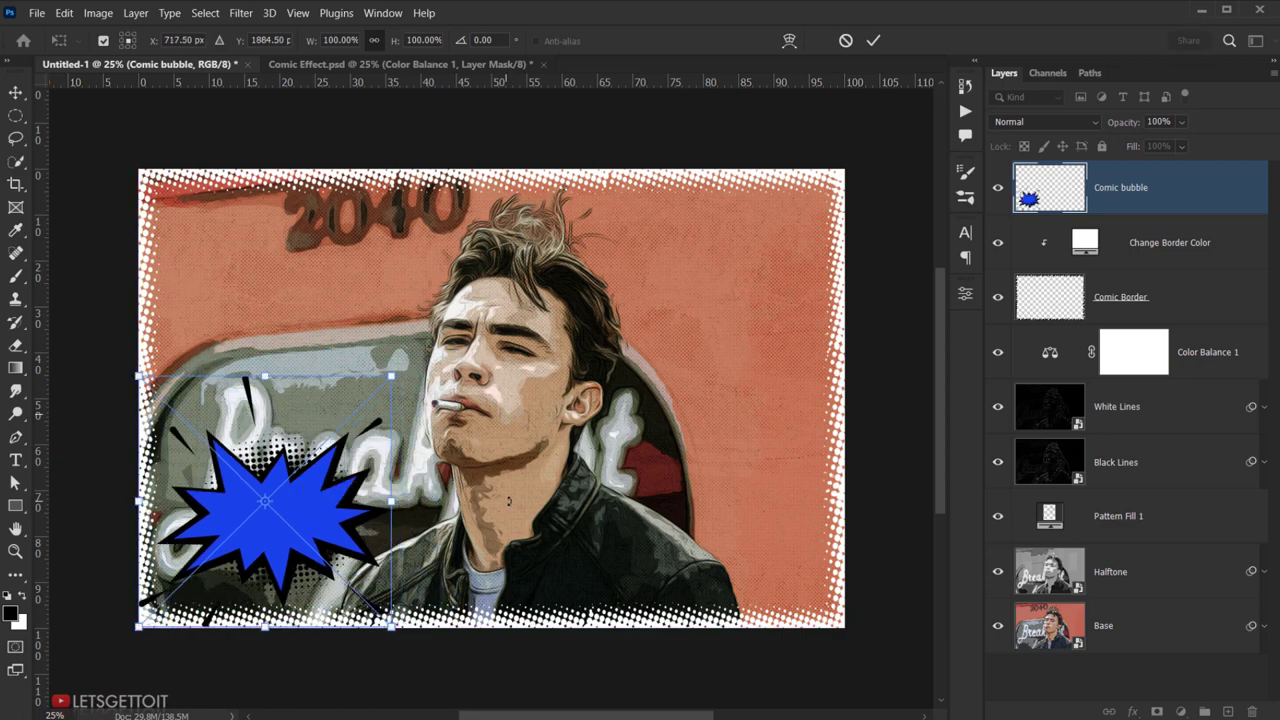
left_click(873, 40)
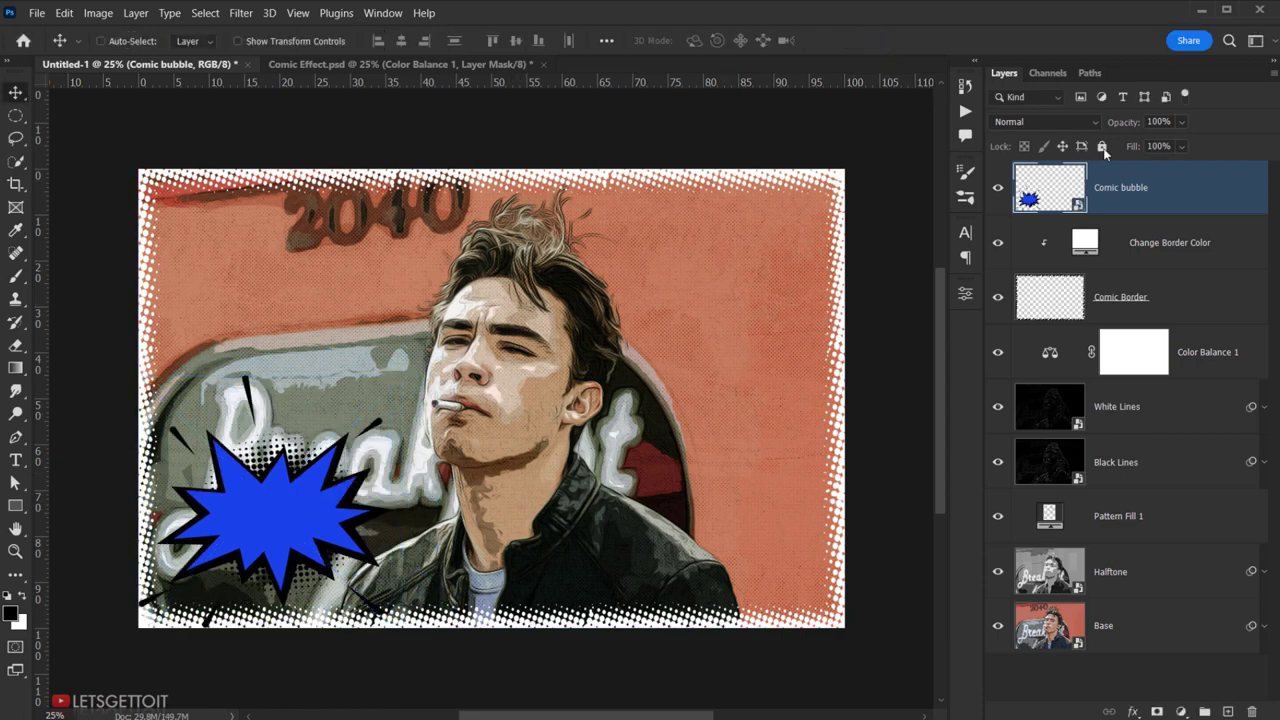
right_click(1157, 195)
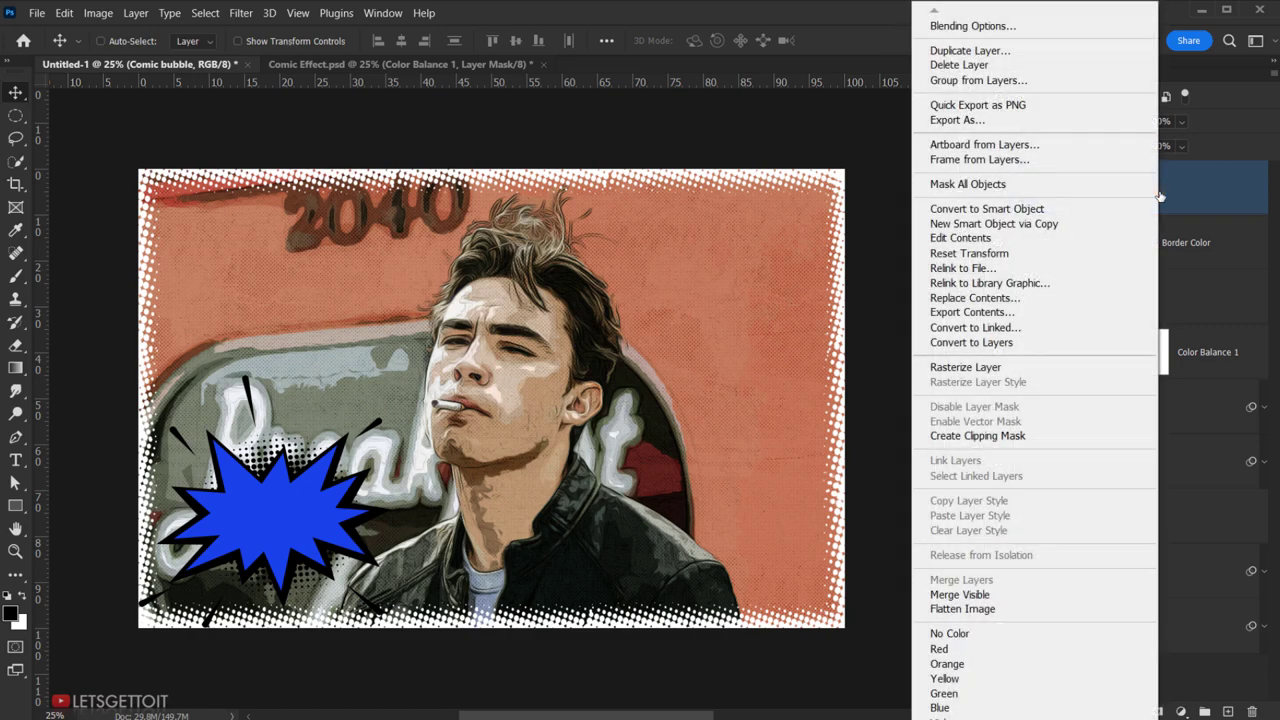
left_click(995, 367)
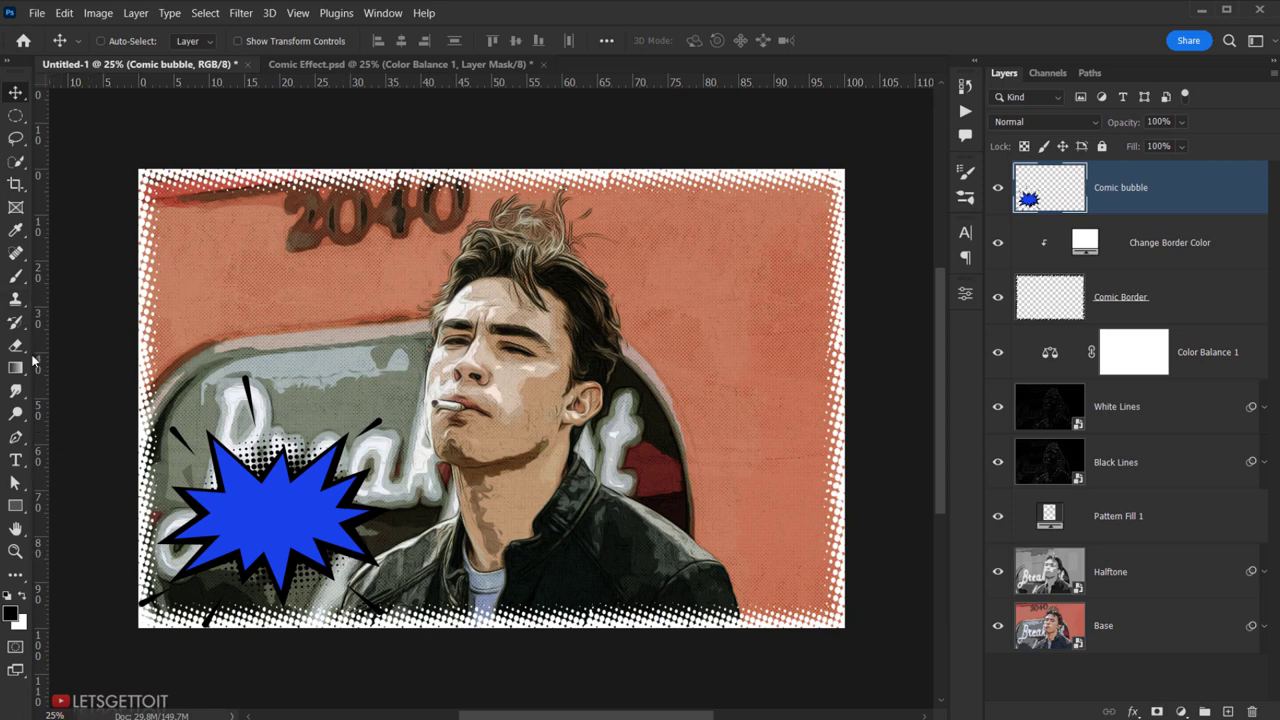
Step: Choose the Horizontal Type tool with the Komika Axis font
left_click(22, 458)
right_click(22, 458)
left_click(71, 457)
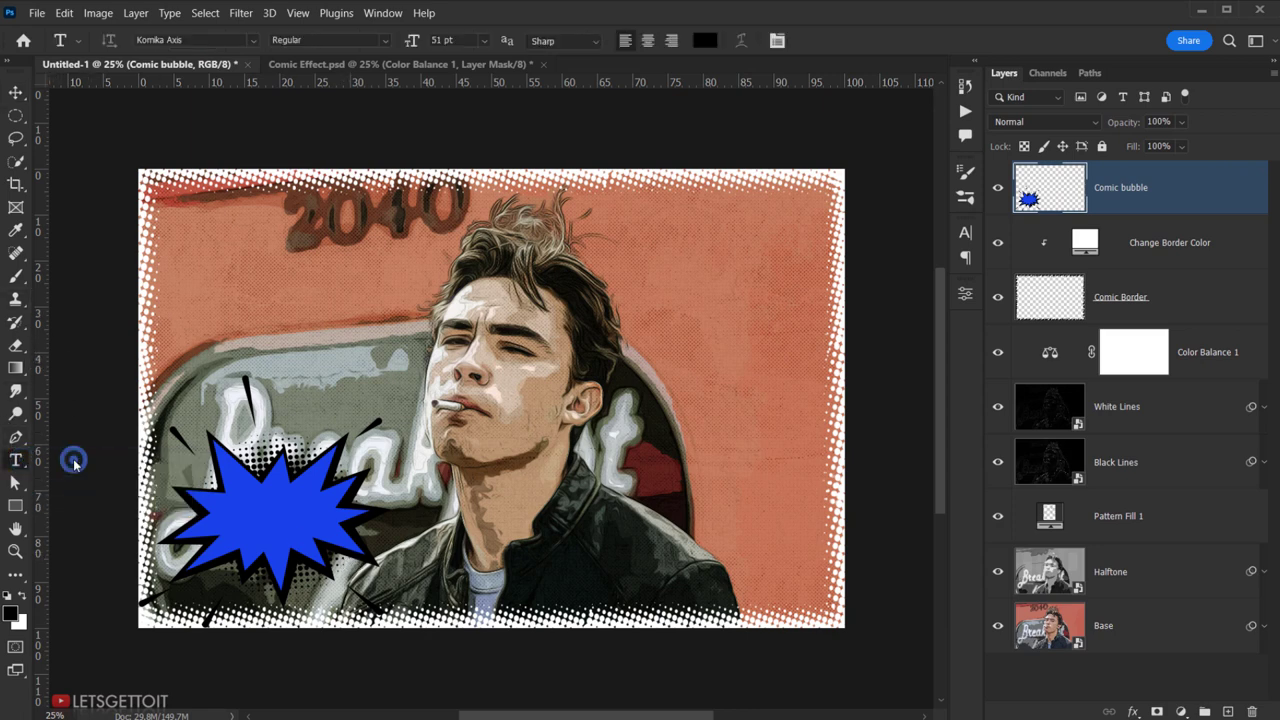
left_click(198, 38)
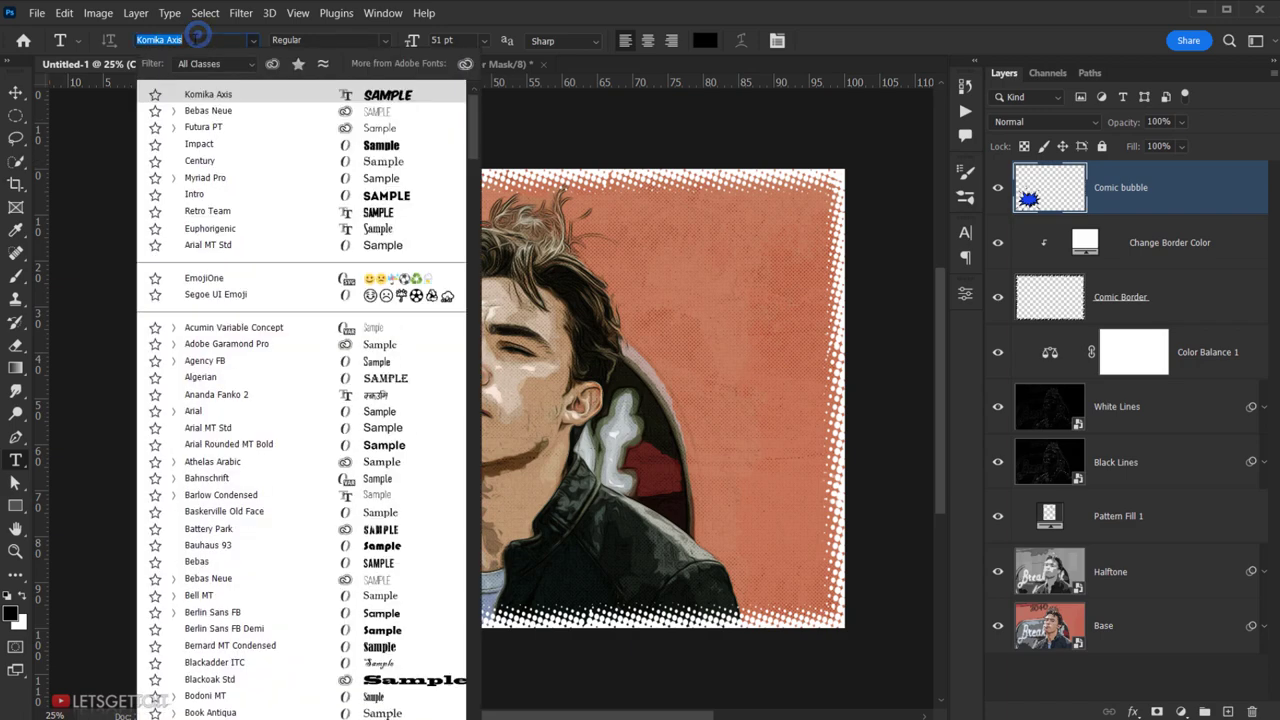
type("K")
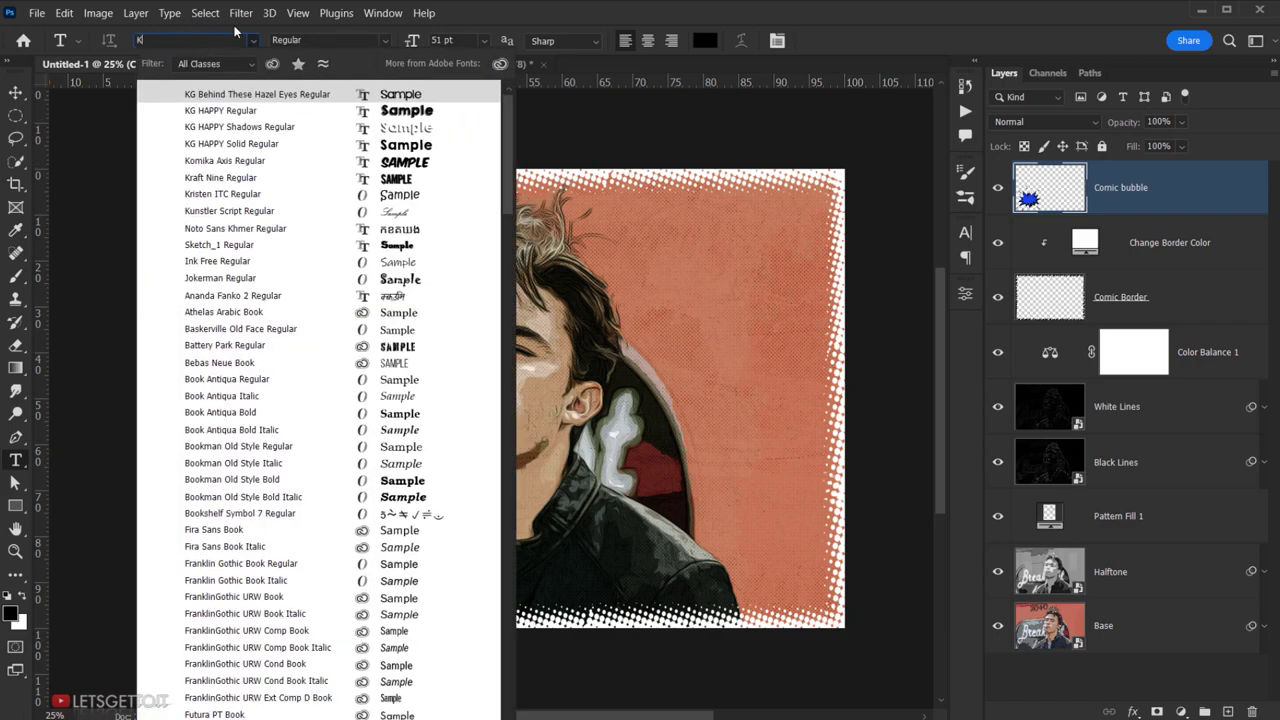
type("omi")
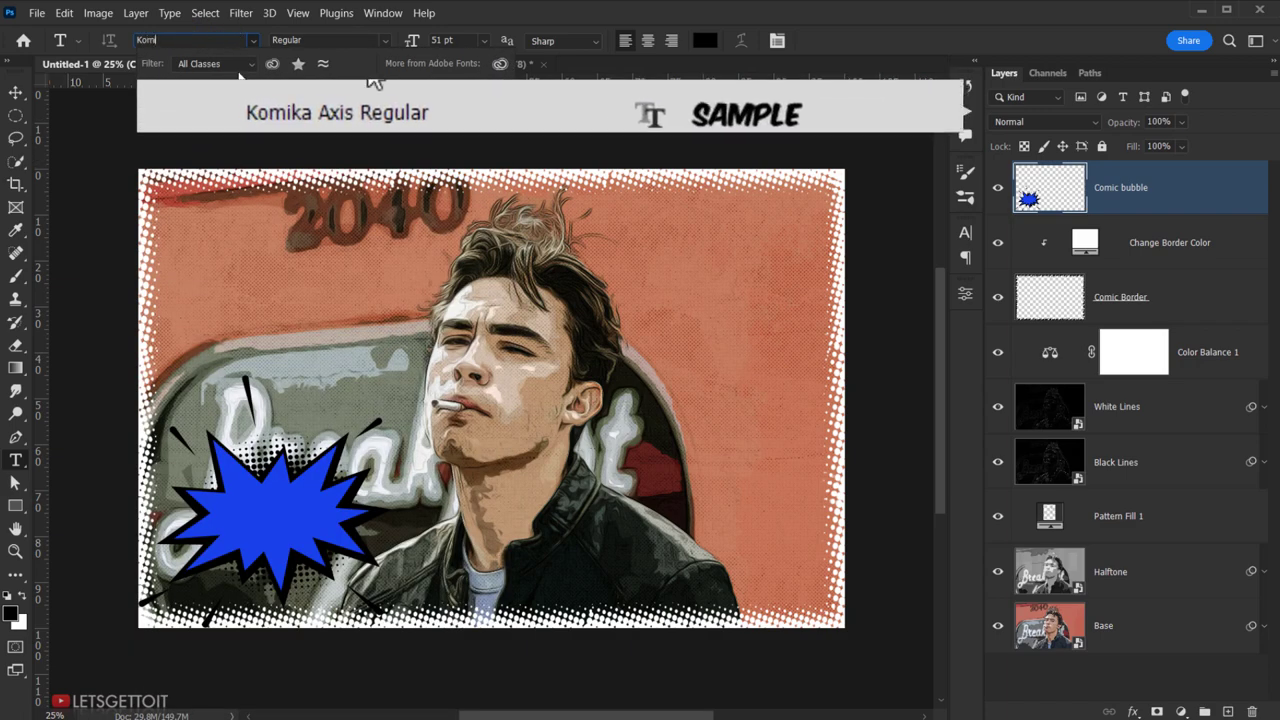
left_click(360, 105)
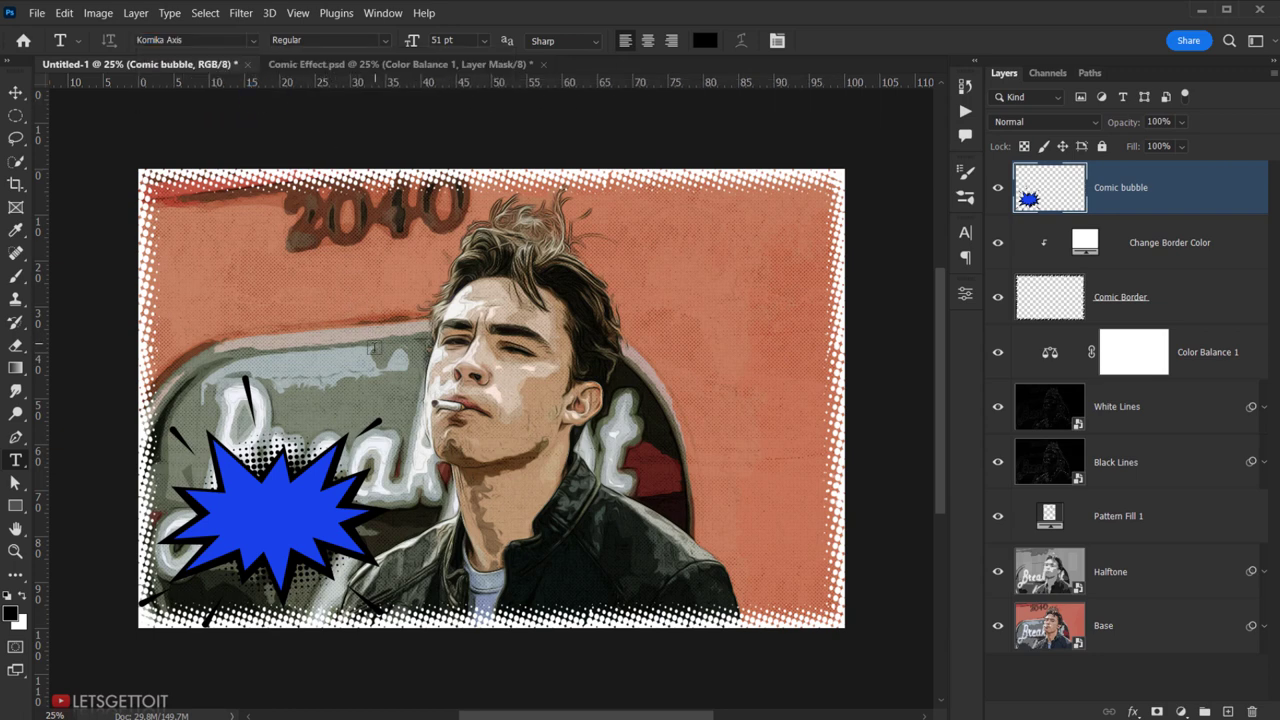
Step: Type 'COMICS!!' on the canvas and move it onto the blue bubble
left_click(286, 395)
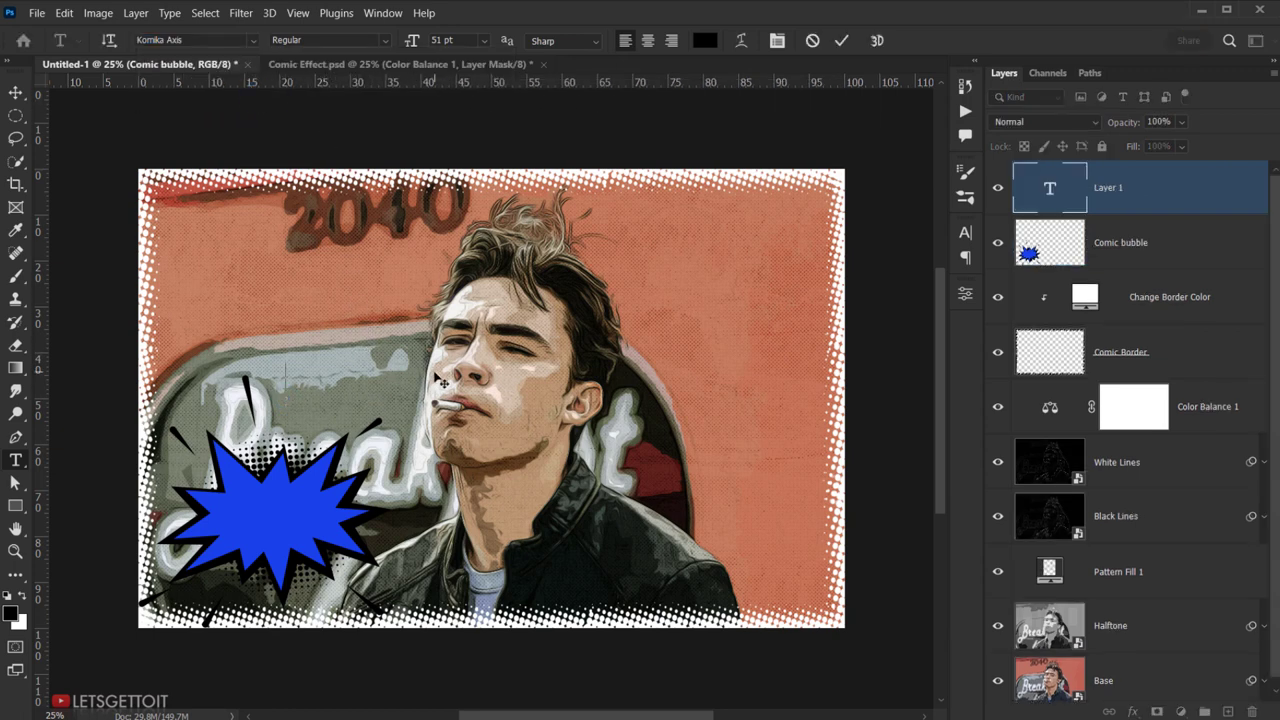
type("COMICS")
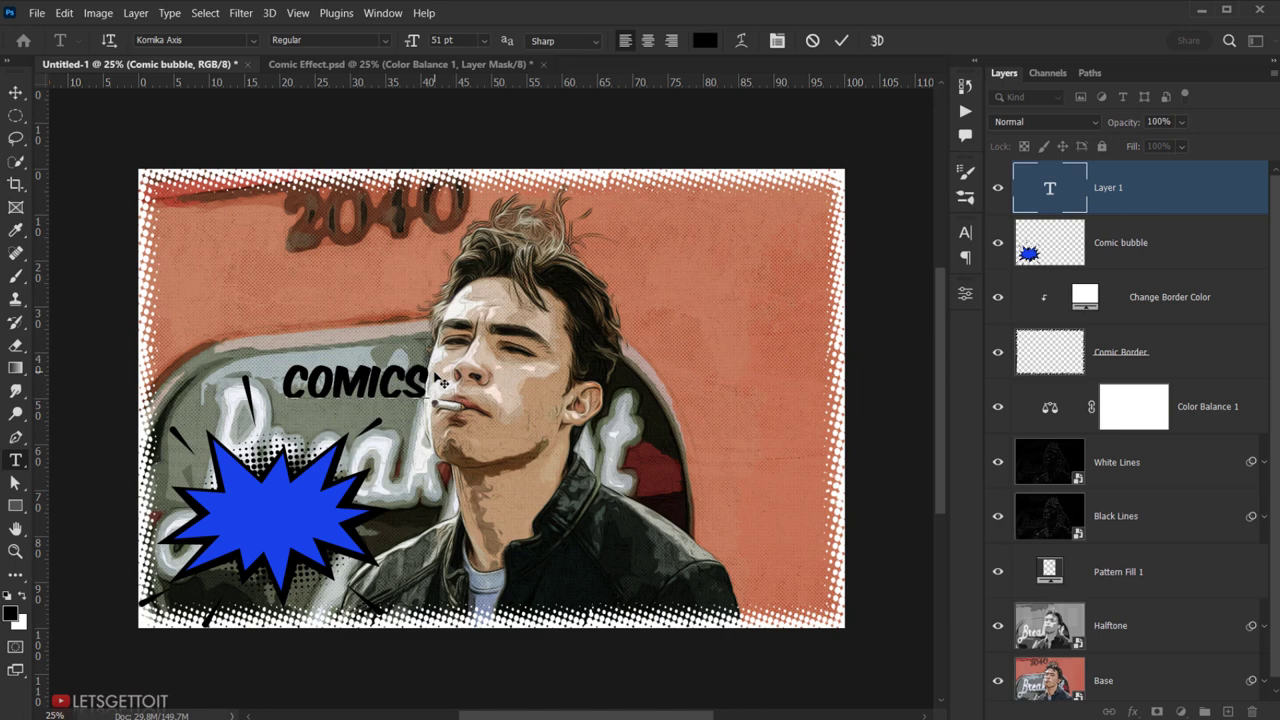
type("!!")
left_click(16, 93)
mouse_move(418, 386)
left_mouse_down()
mouse_move(310, 525)
mouse_move(320, 516)
left_mouse_up()
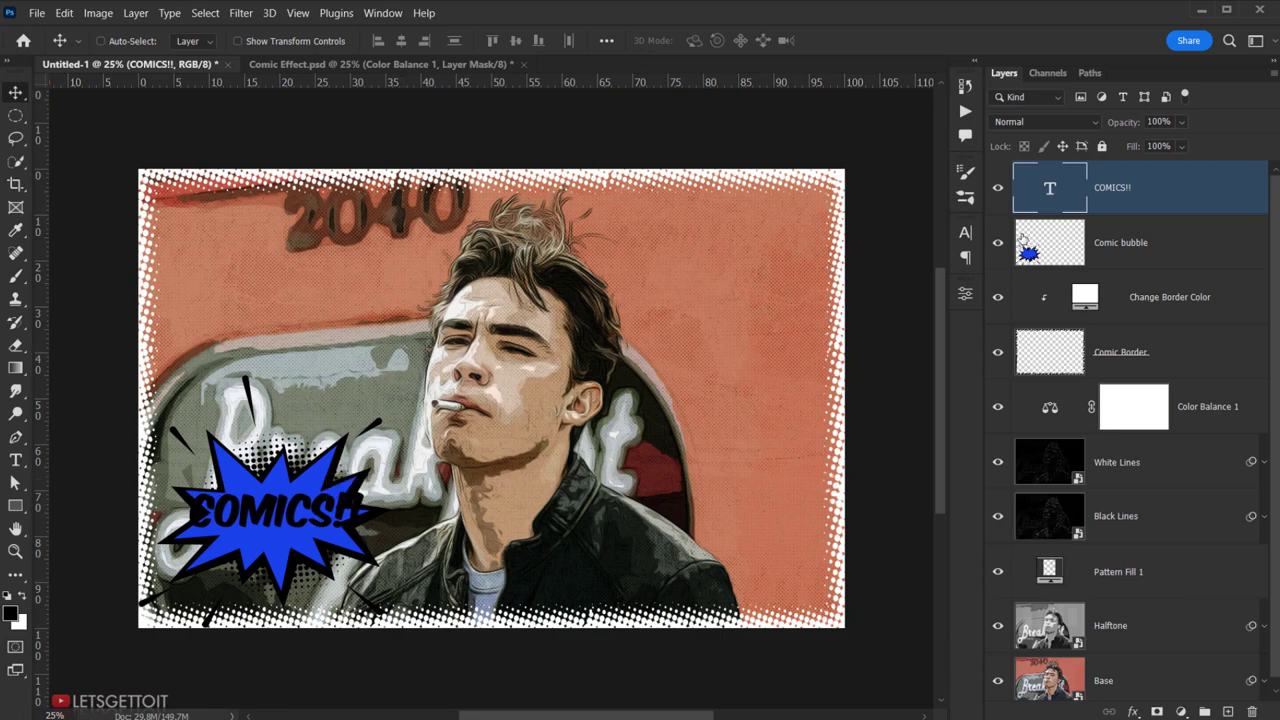
Step: Change the COMICS!! text colour to white (ffffff)
double_click(1054, 180)
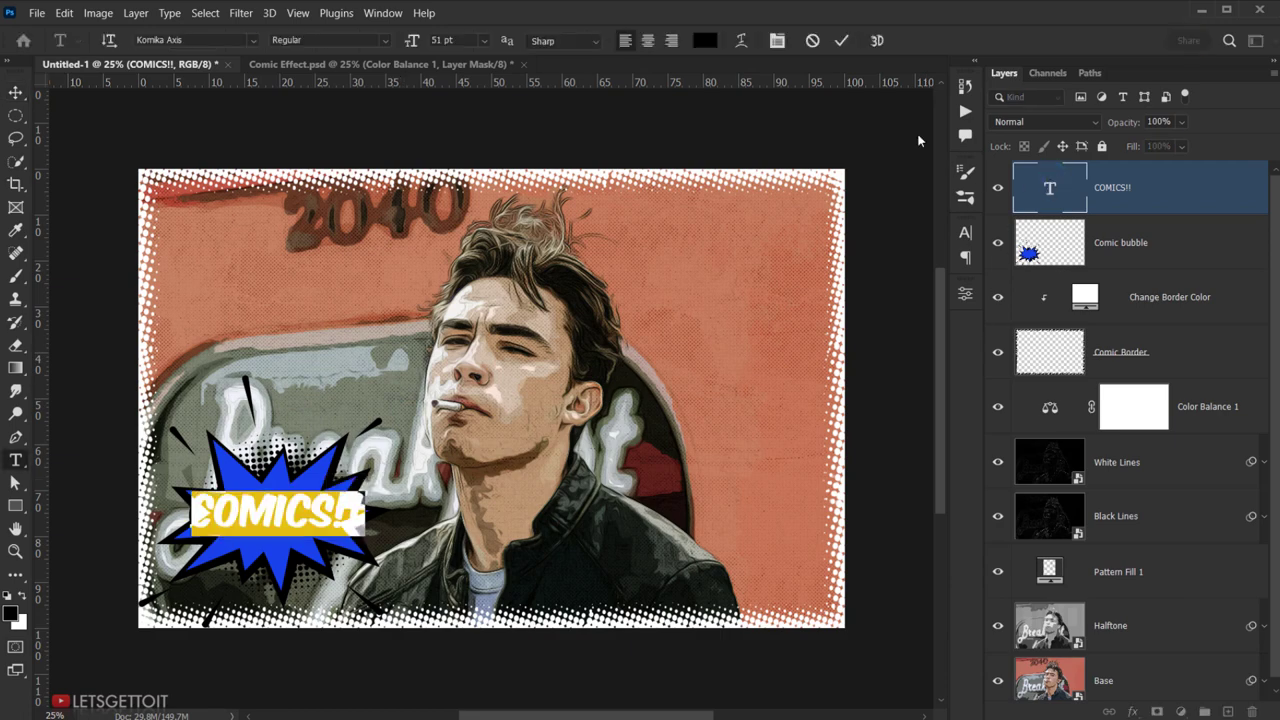
left_click(705, 41)
type("ffffff")
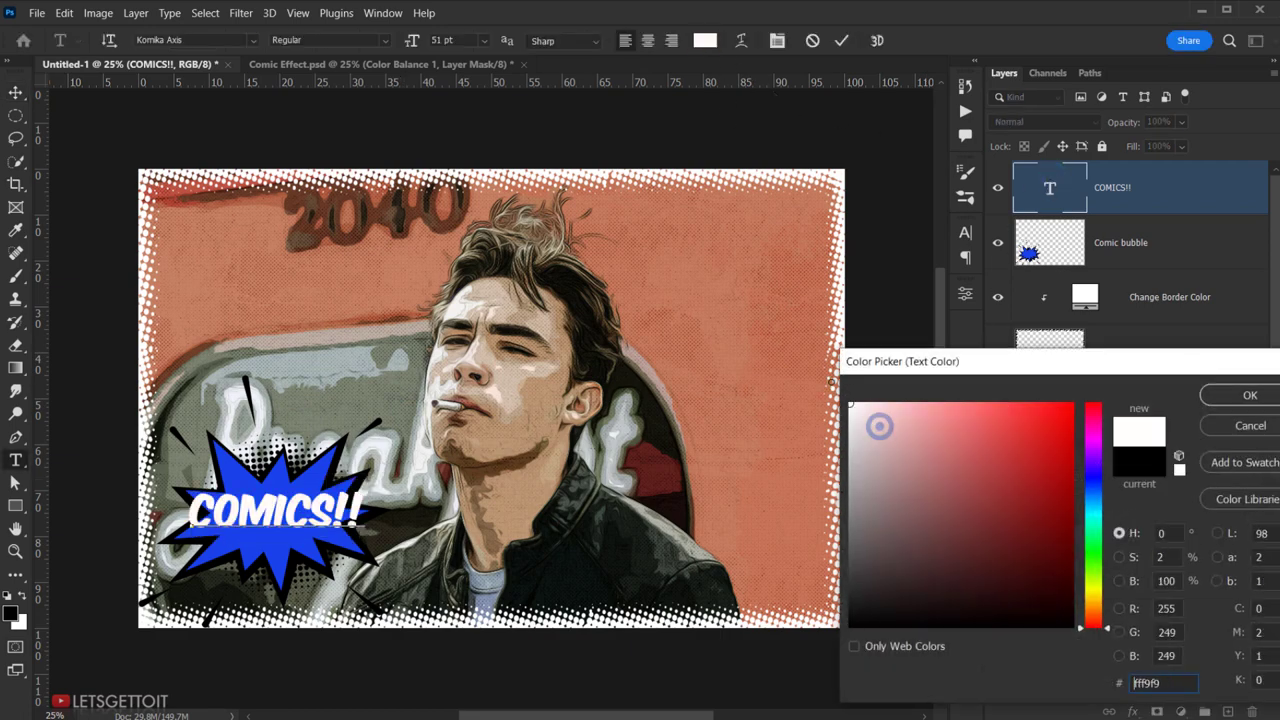
left_click(1250, 395)
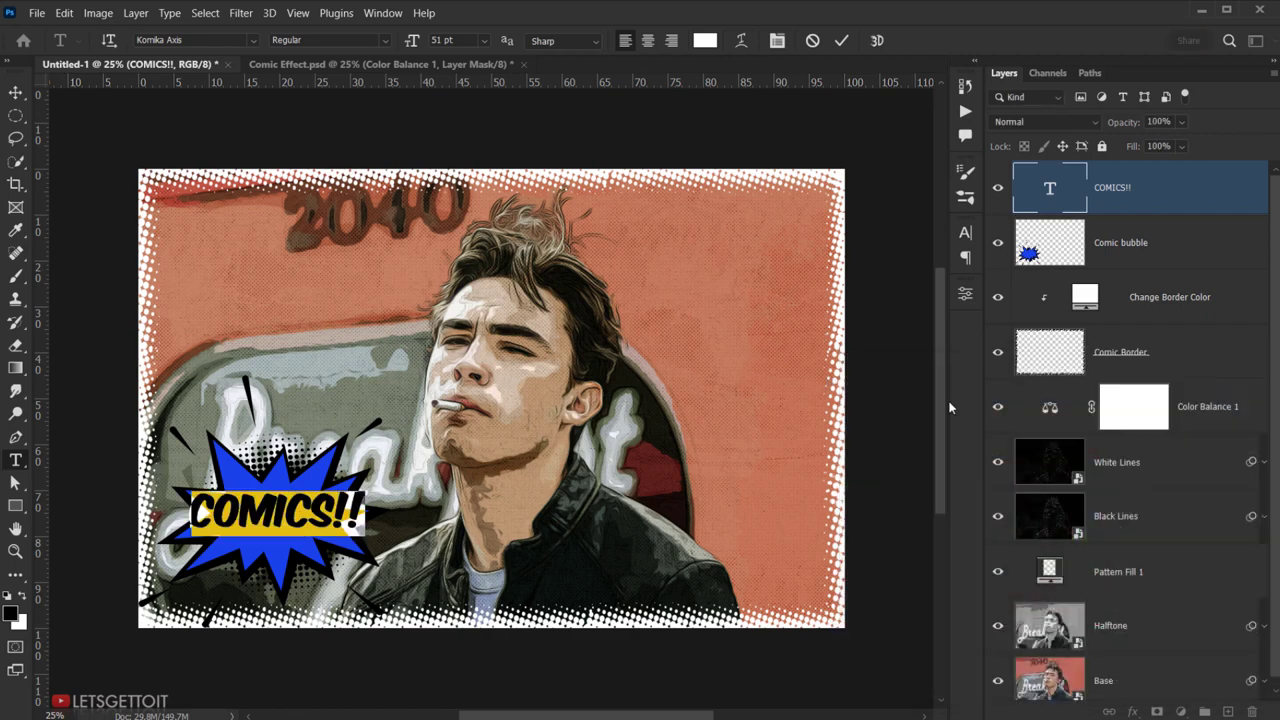
left_click(15, 93)
Step: Nudge the text down and scale it to 122% with Free Transform
left_click_drag(292, 515, 298, 533)
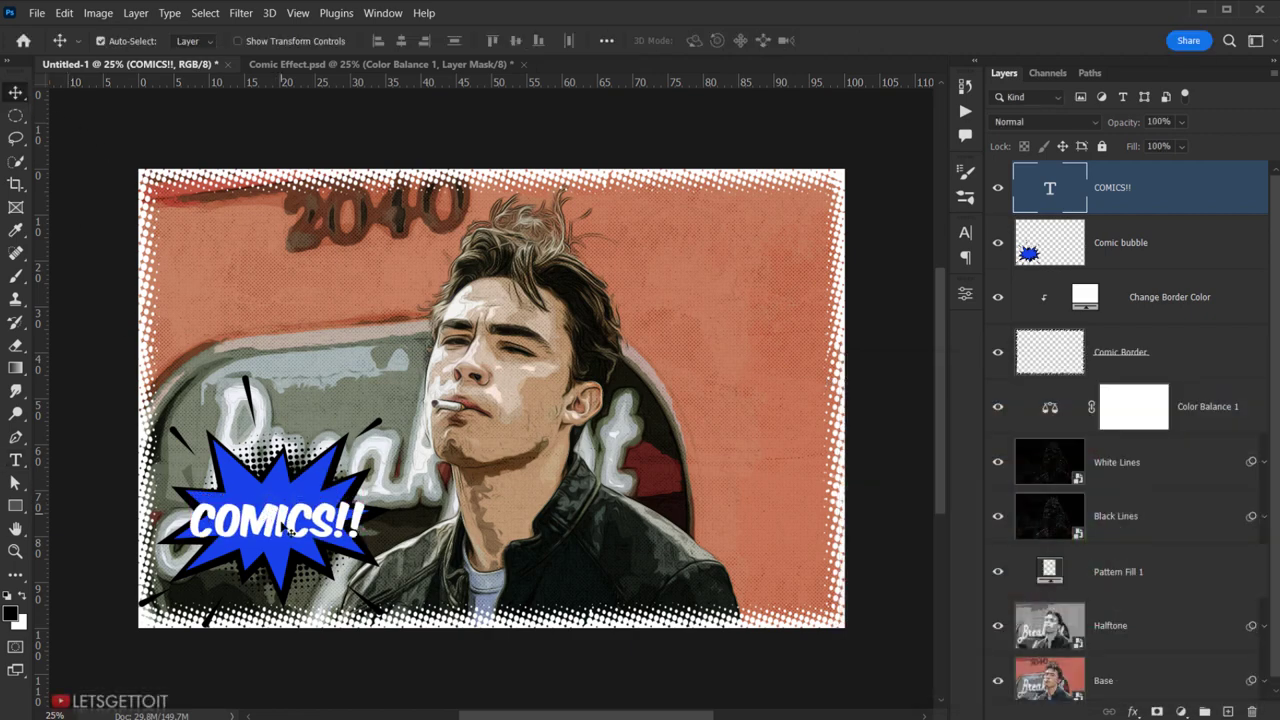
key("ctrl+t")
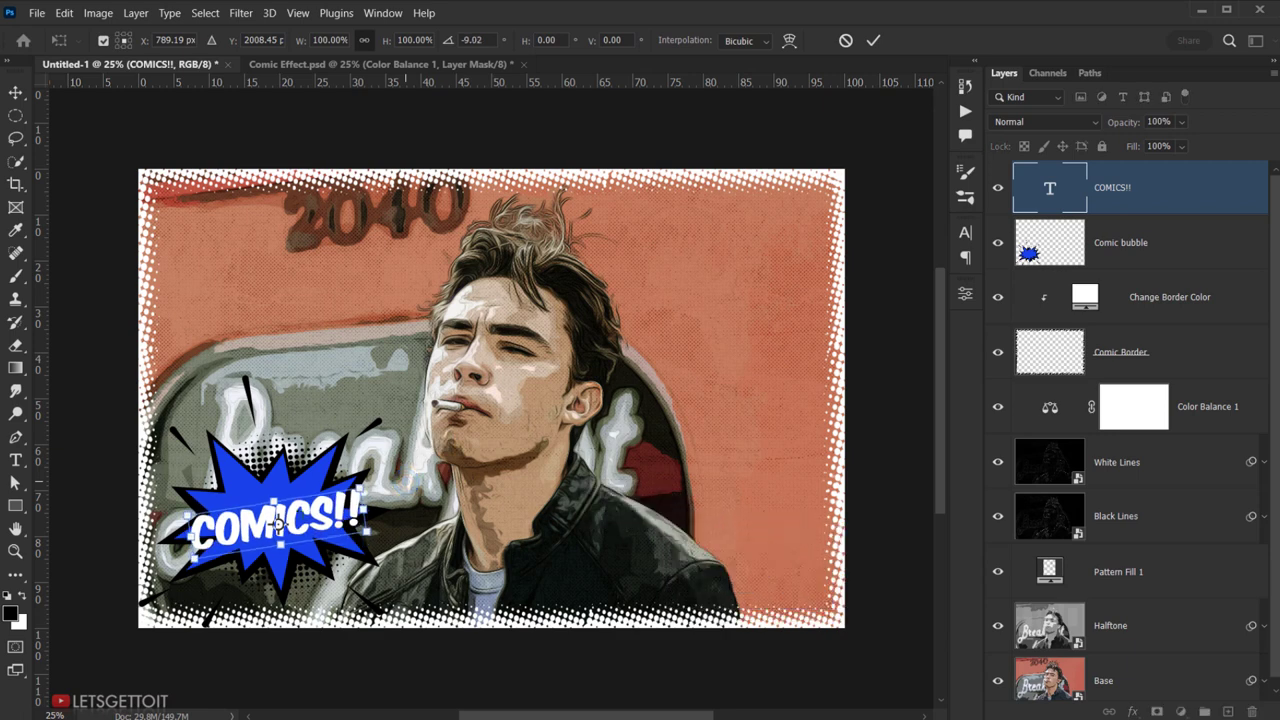
left_click_drag(278, 522, 283, 512)
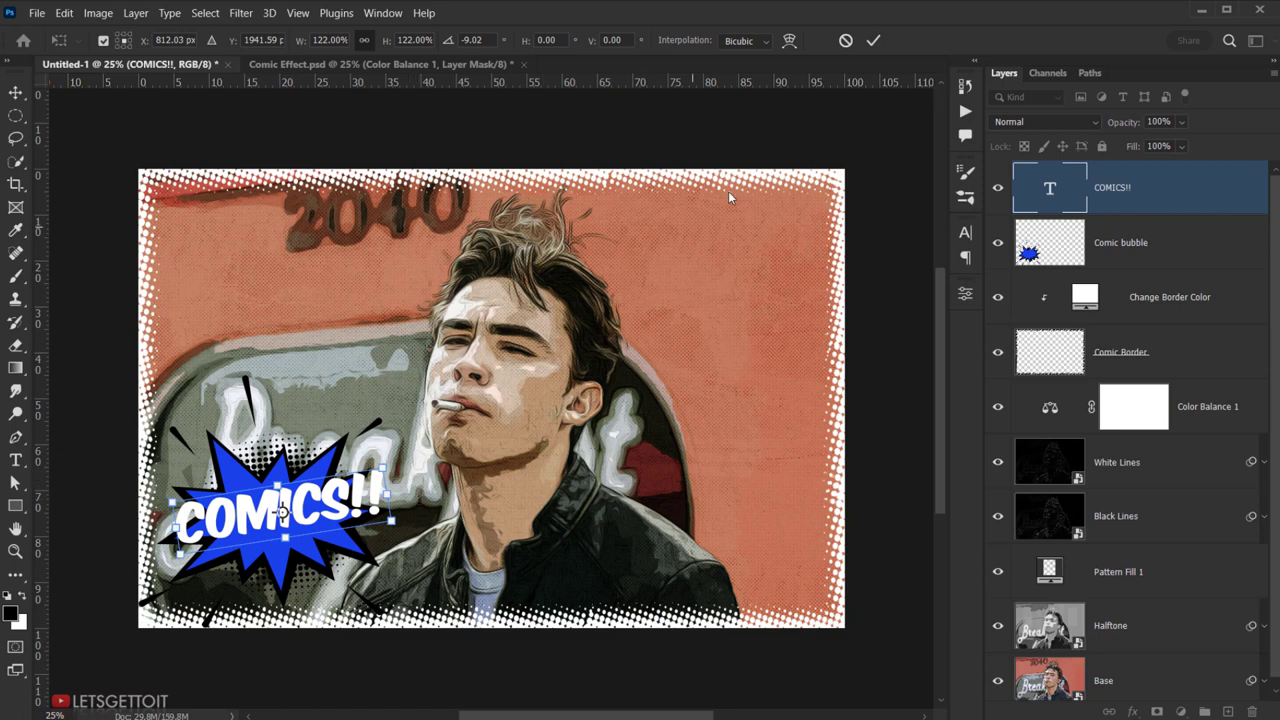
left_click(872, 41)
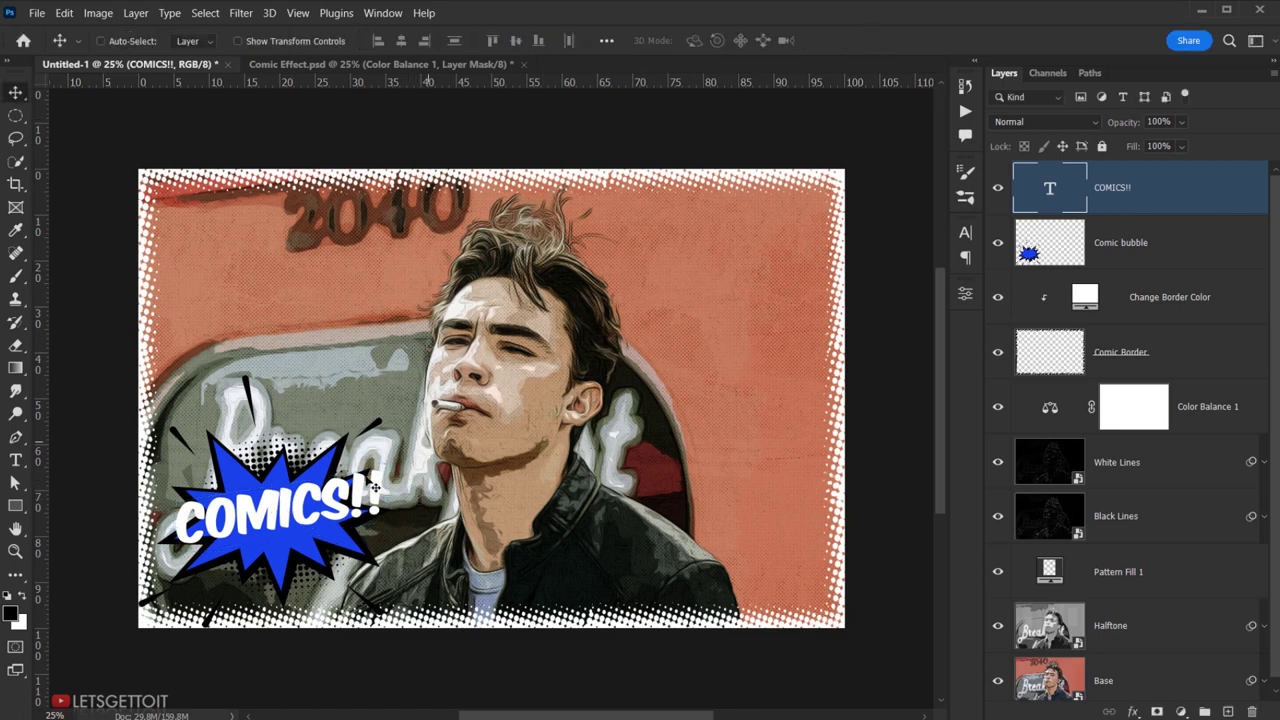
Step: Give the COMICS!! text a Drop Shadow at angle 119 with 36 px distance
double_click(1229, 200)
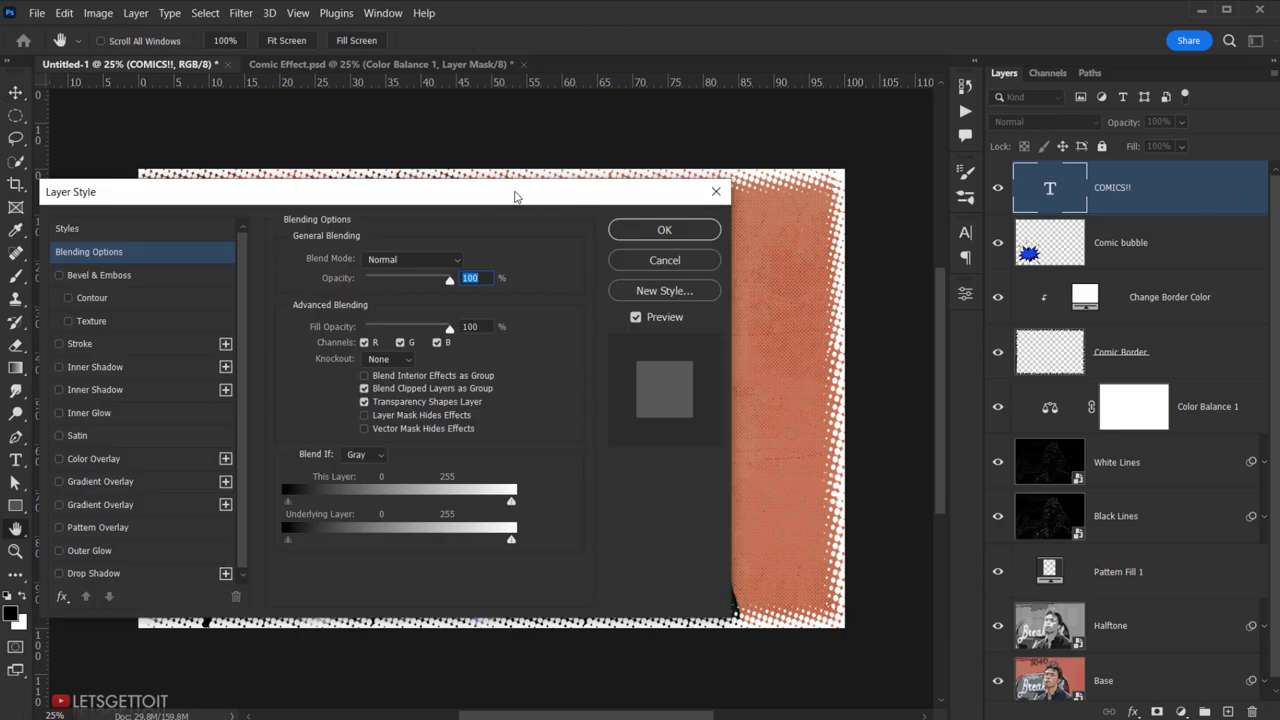
mouse_move(425, 198)
left_mouse_down()
mouse_move(957, 201)
mouse_move(975, 212)
left_mouse_up()
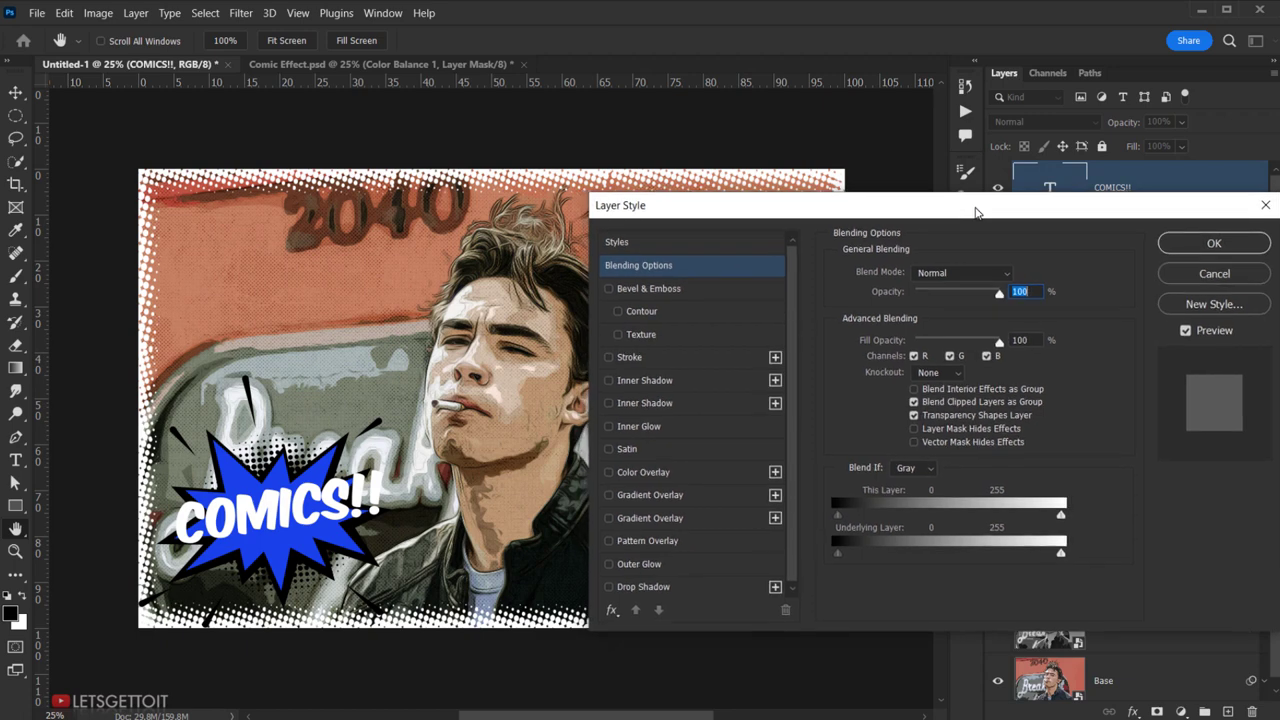
left_click(641, 586)
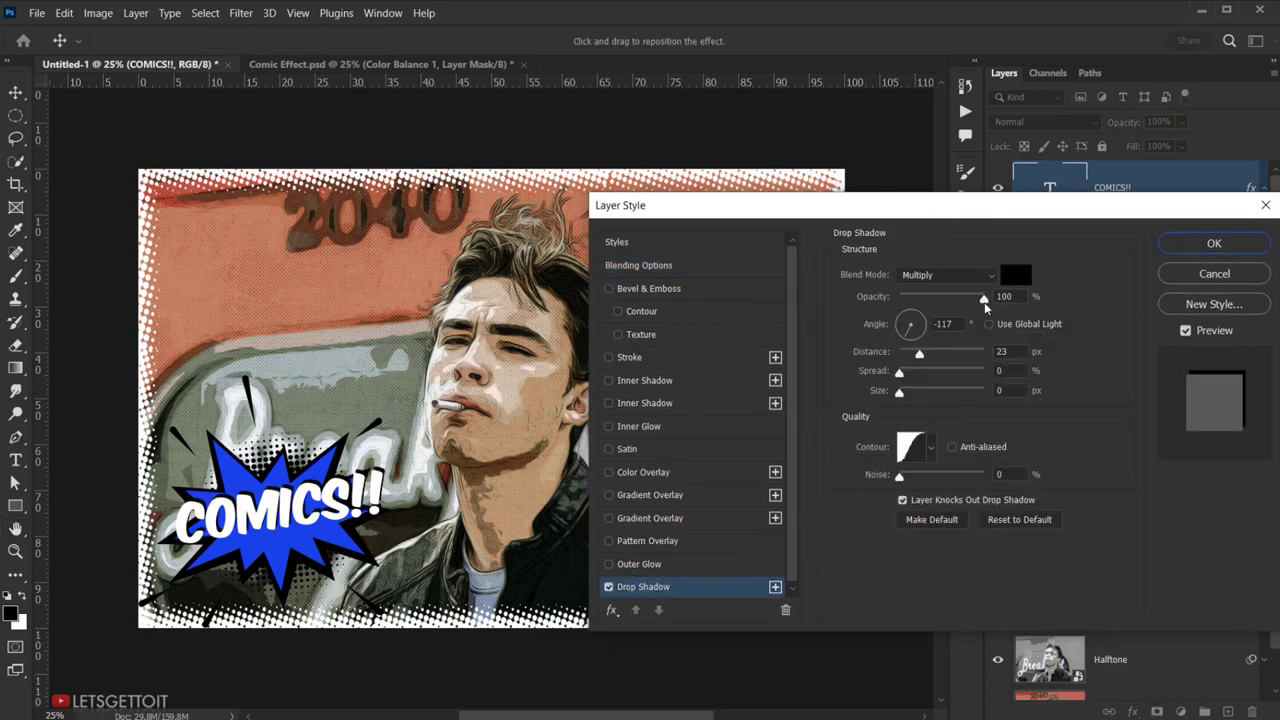
left_click(945, 275)
left_click(950, 327)
left_click(1003, 296)
left_click_drag(292, 500, 298, 514)
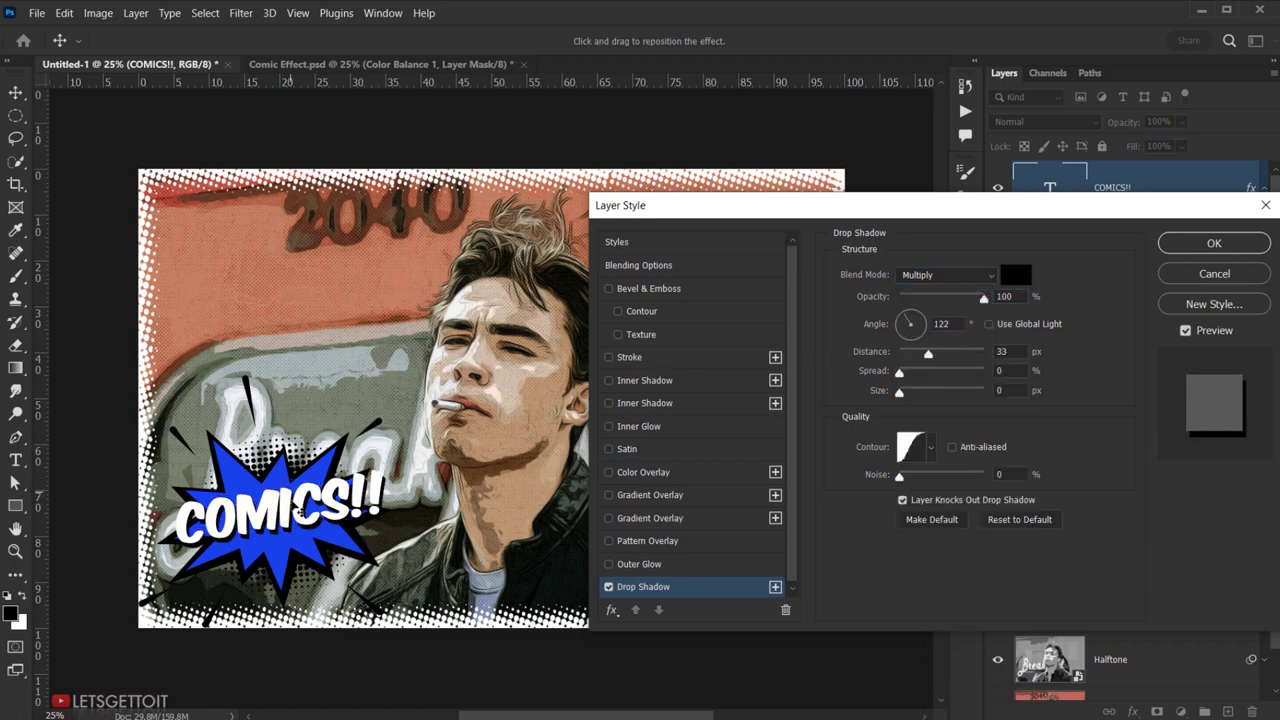
left_click_drag(298, 508, 302, 513)
Step: Add a 16 px black outside Stroke and apply the layer styles
left_click(645, 357)
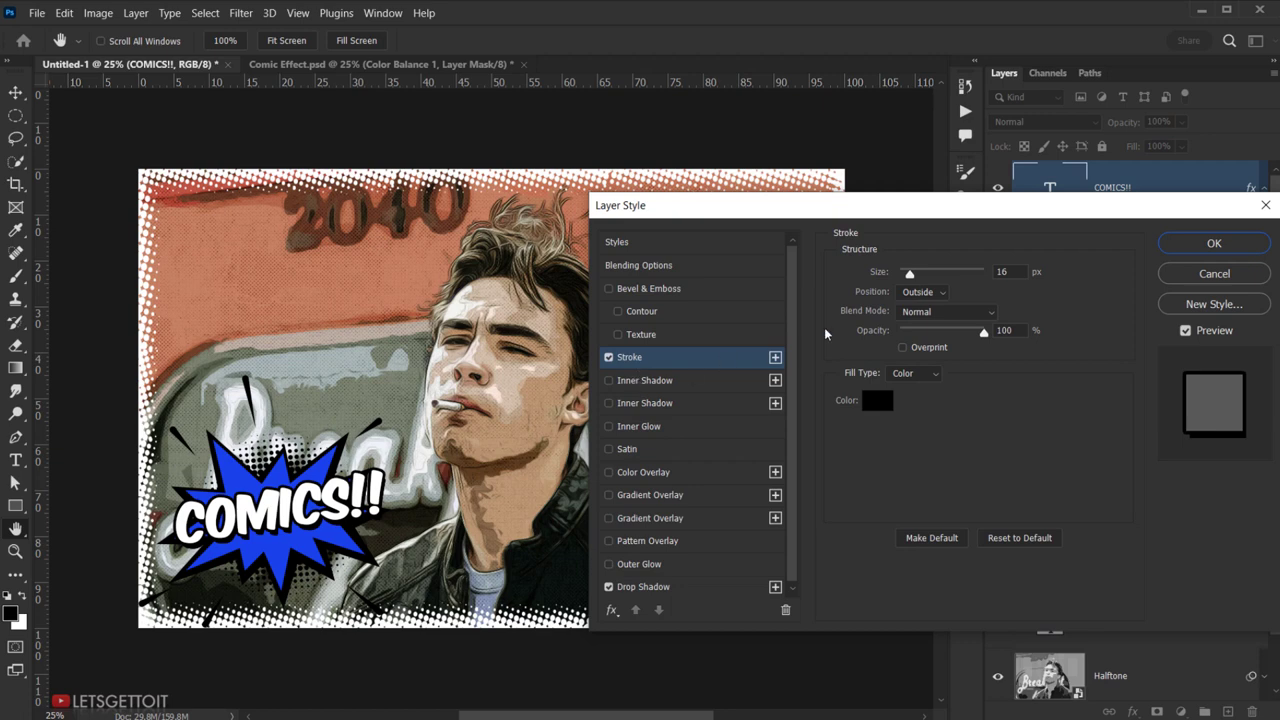
double_click(1010, 274)
left_click(1022, 334)
left_click(928, 292)
left_click(920, 292)
left_click(1206, 248)
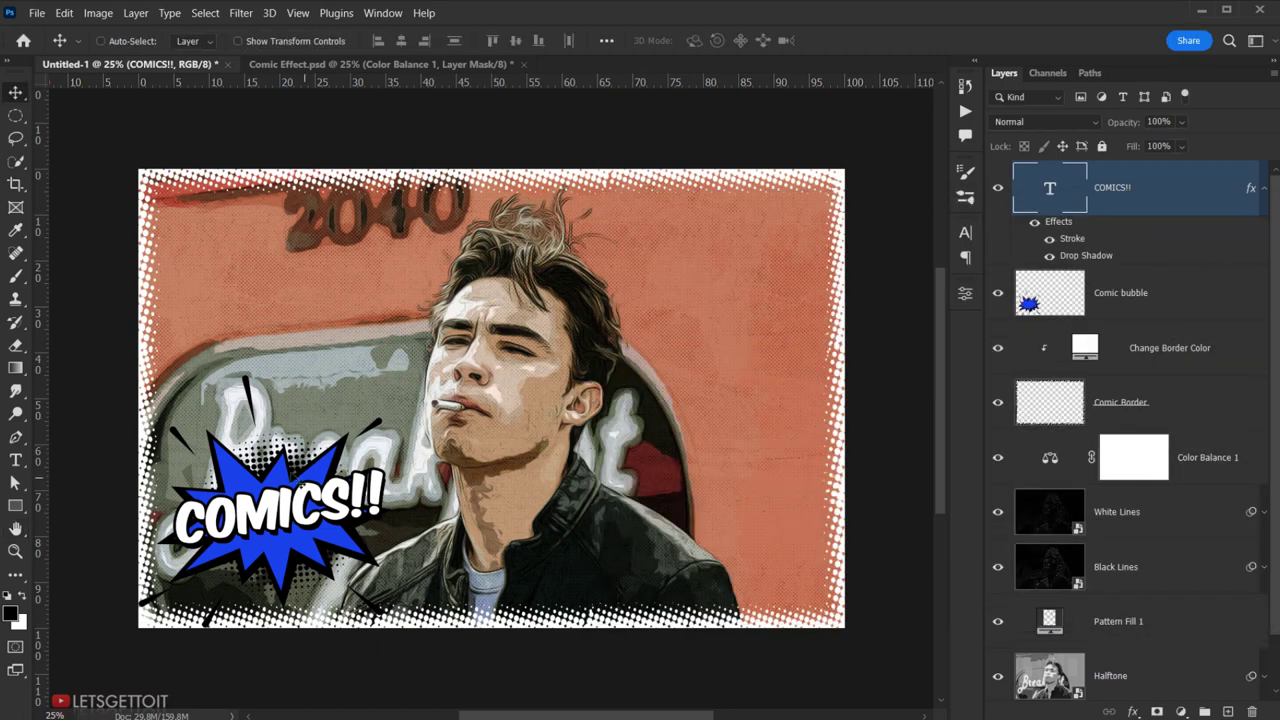
Step: Collapse the text effects, inspect the COMICS!! bubble up close, then fit the artwork
left_click(1264, 190)
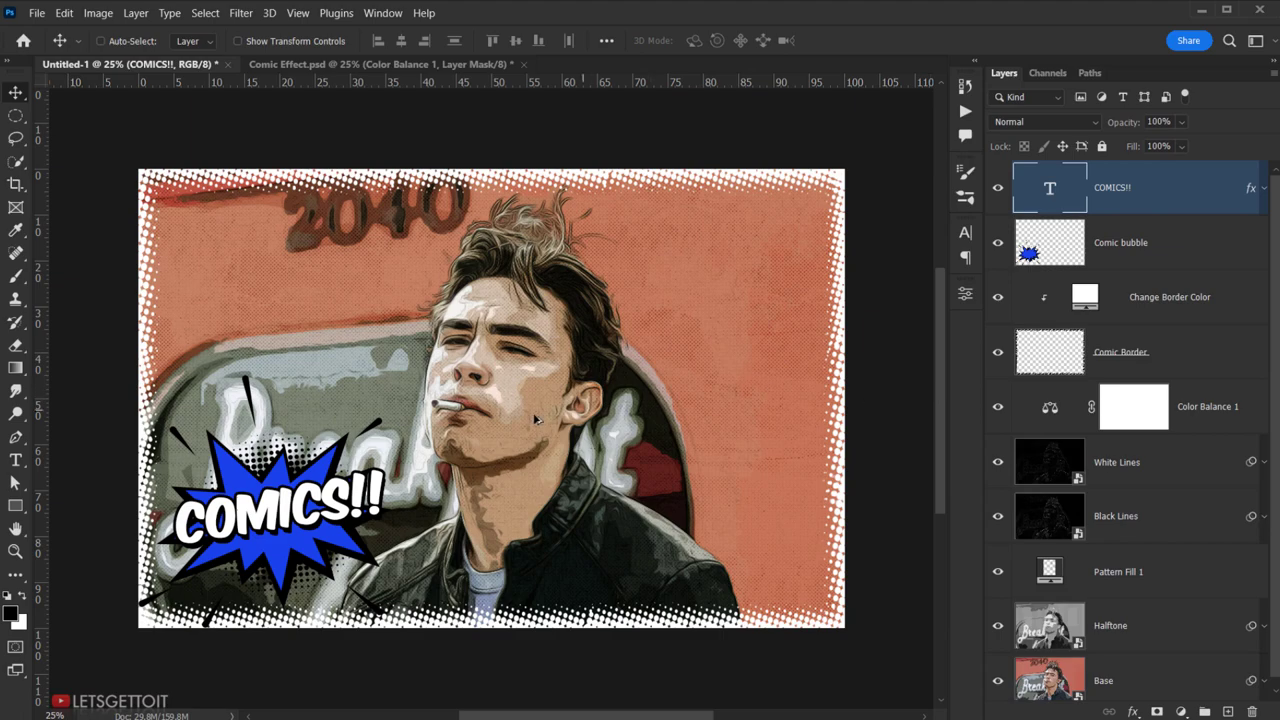
scroll(535, 418, "up", 5)
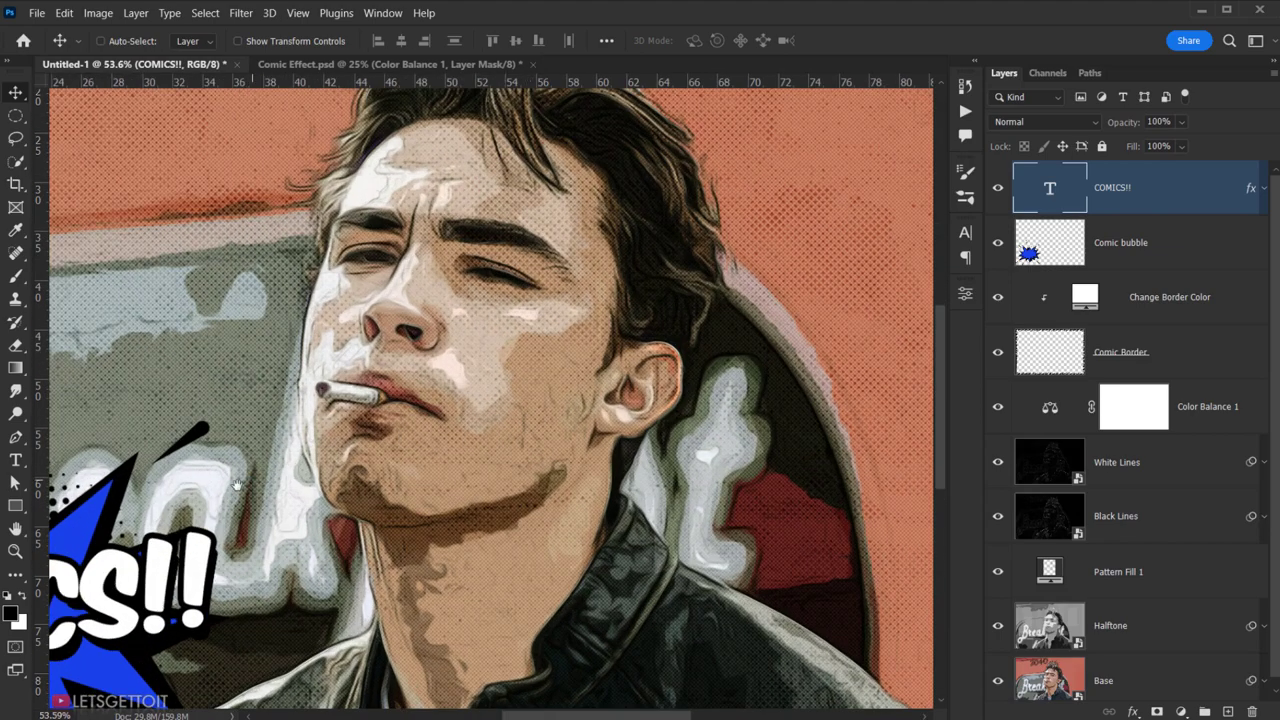
mouse_move(237, 486)
left_mouse_down()
mouse_move(620, 496)
mouse_move(379, 408)
left_mouse_up()
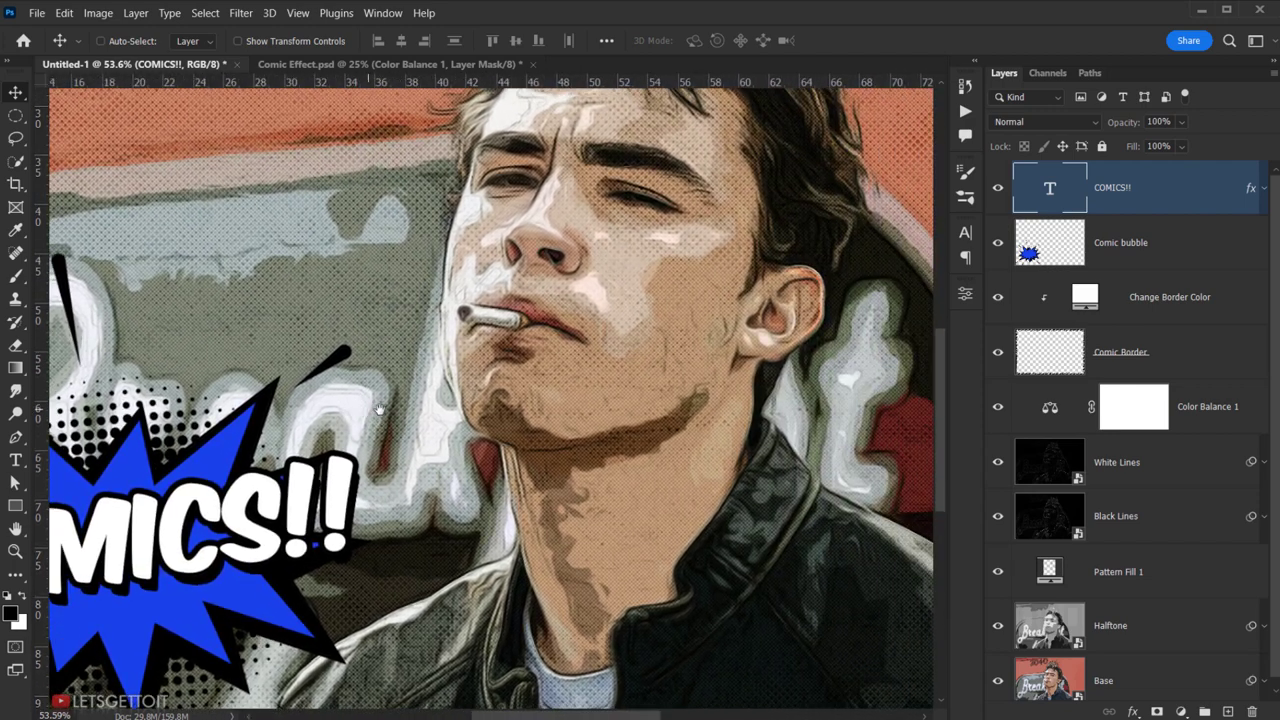
key("ctrl+0")
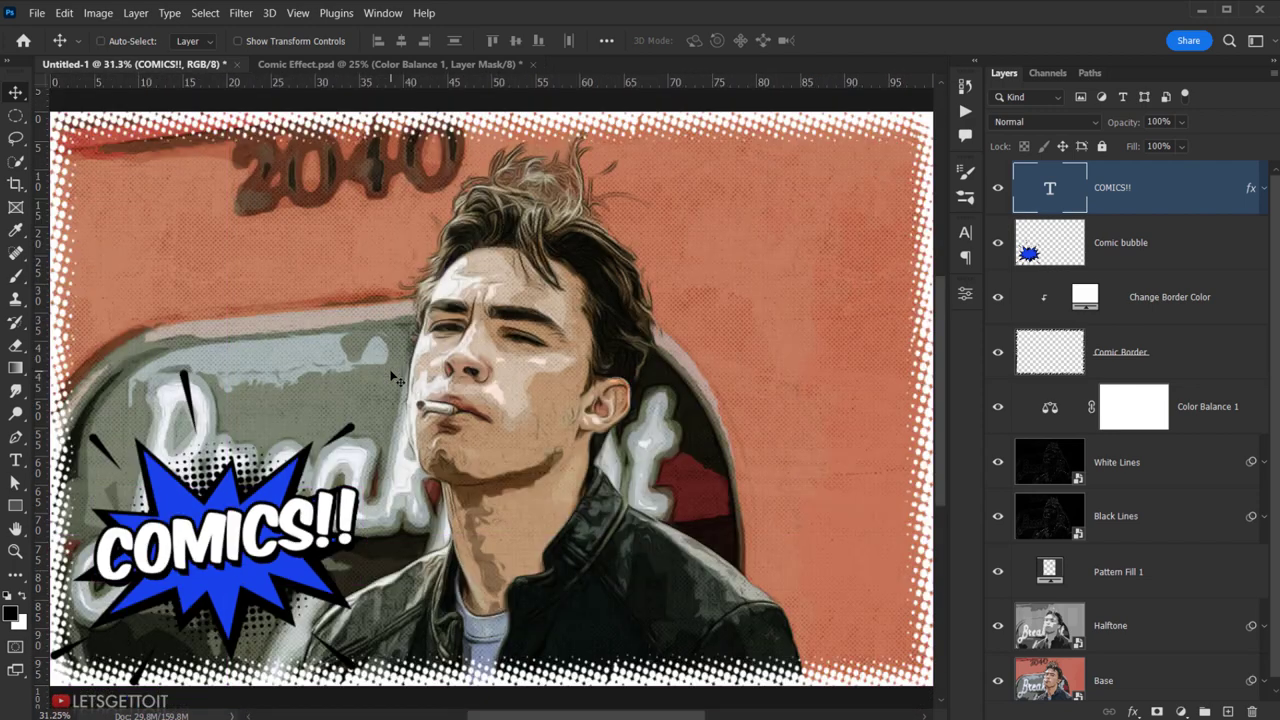
Step: Edit the White Lines smart object's contents and drag in the woman-with-glasses photo
left_click(1070, 452)
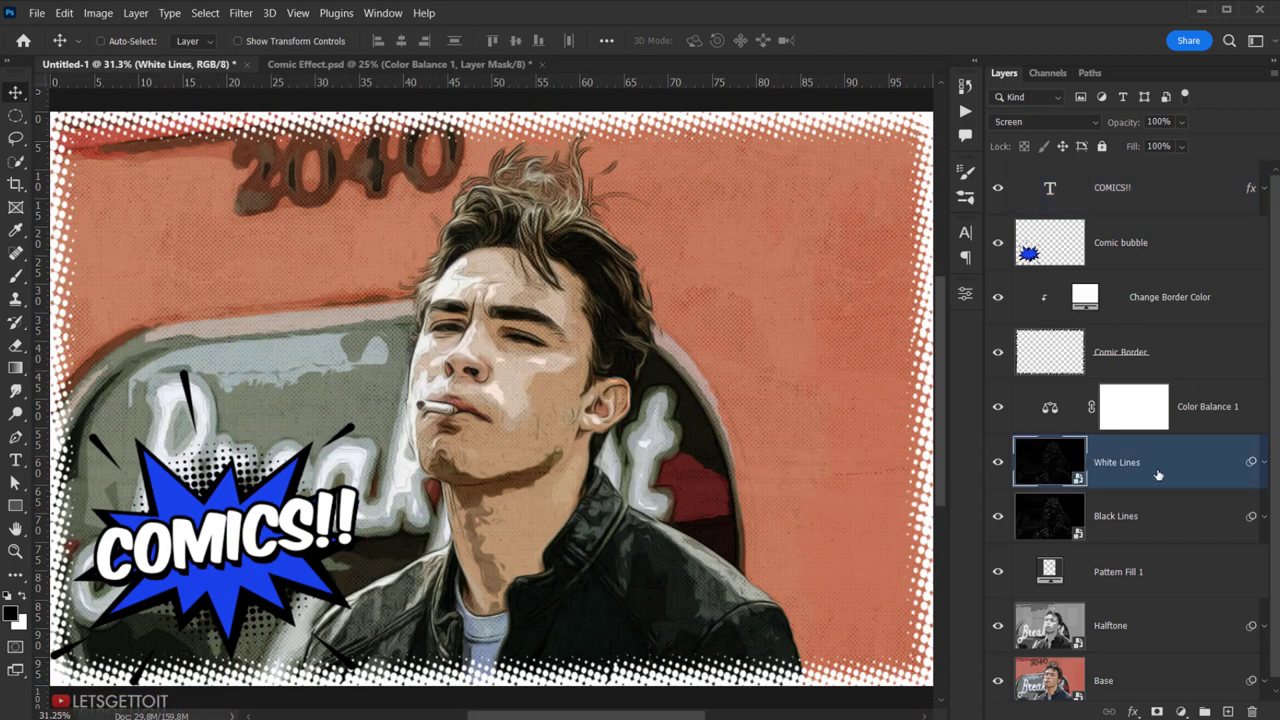
right_click(1191, 473)
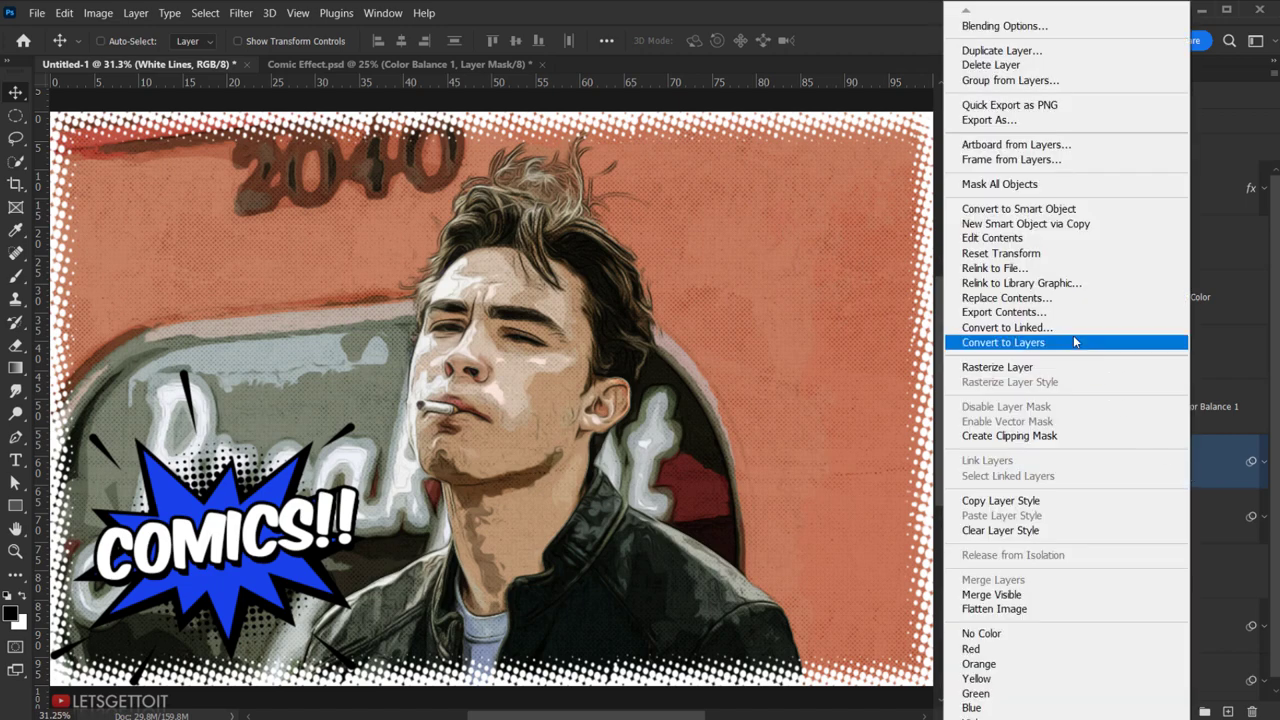
left_click(1000, 242)
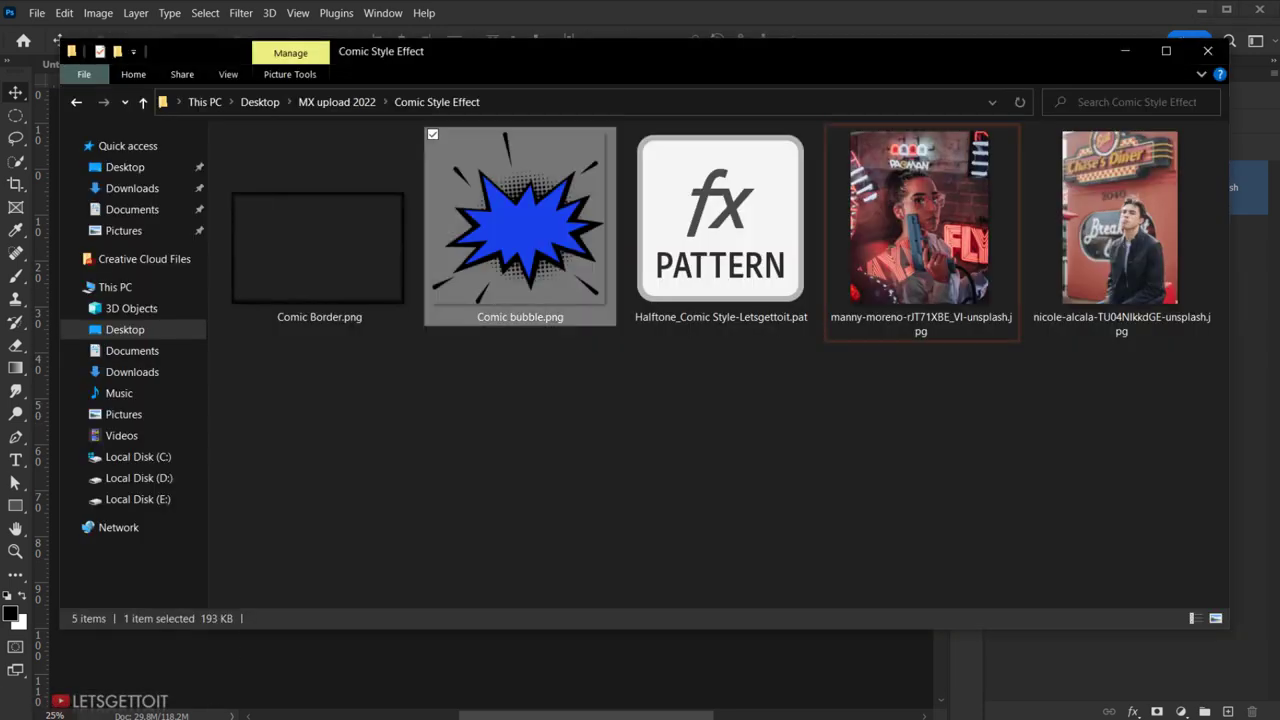
left_click(940, 272)
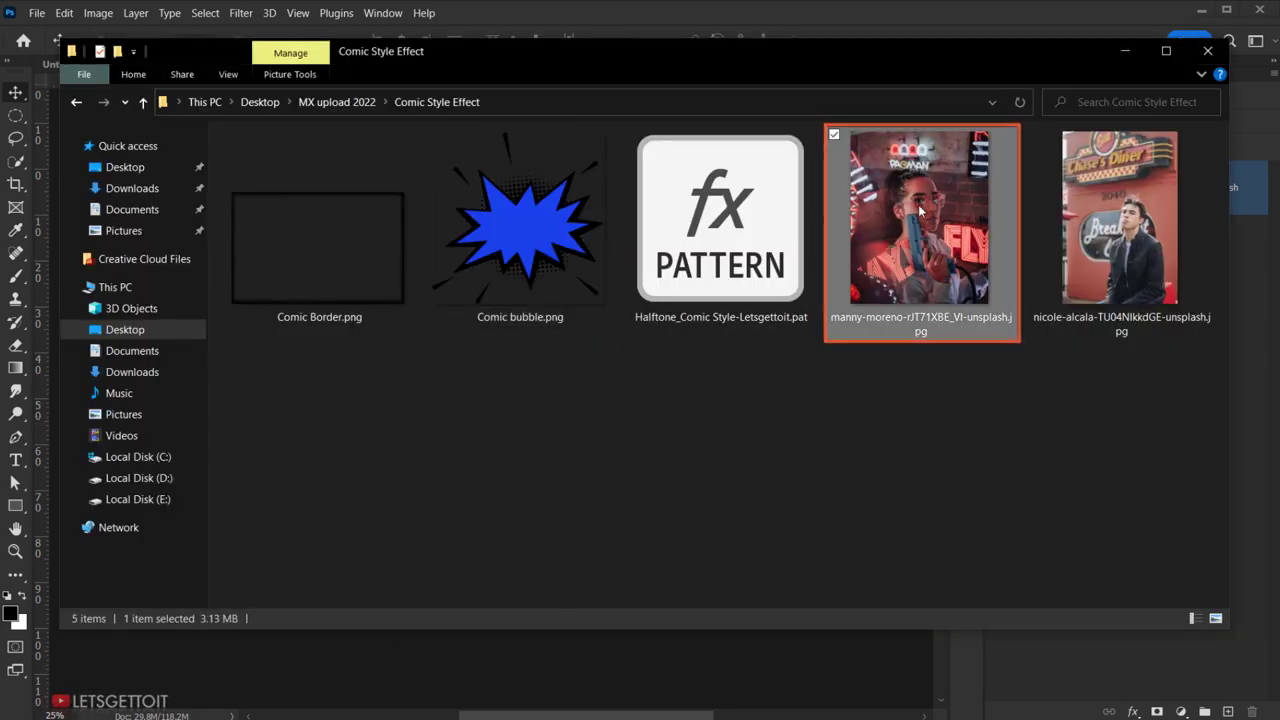
mouse_move(940, 272)
left_mouse_down()
mouse_move(559, 664)
mouse_move(579, 604)
left_mouse_up()
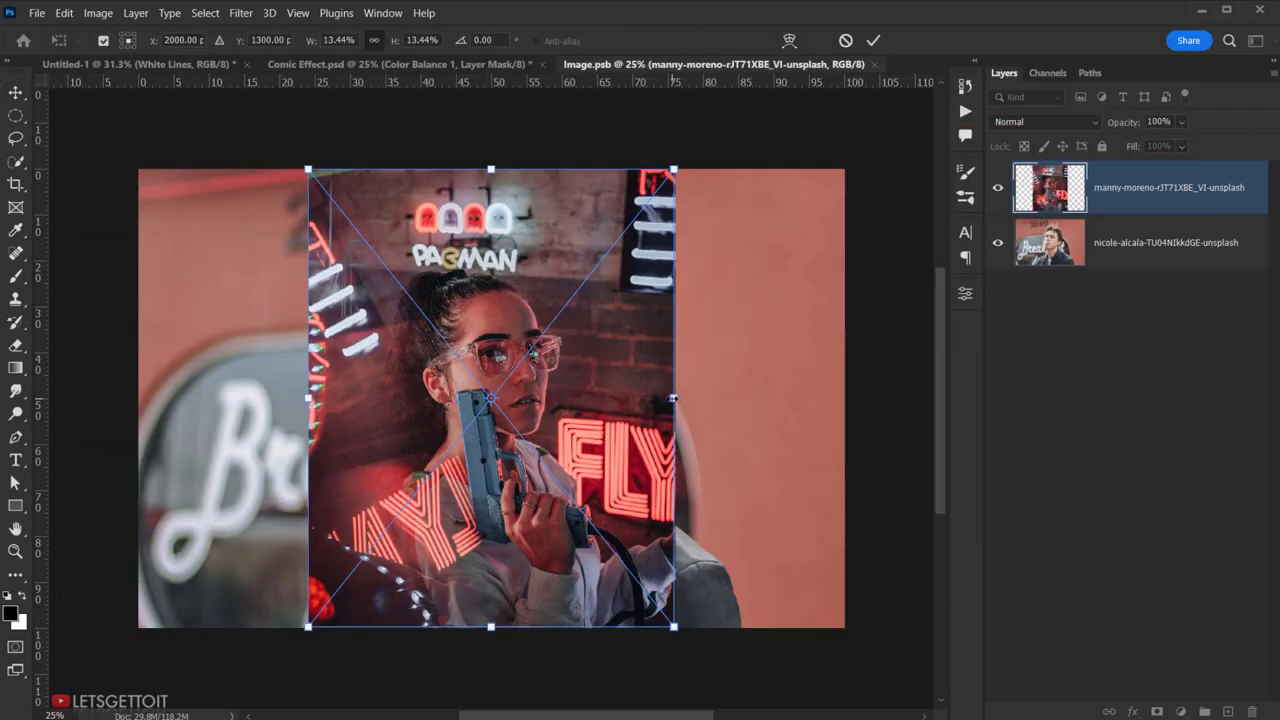
Step: Scale the new photo to 25.85% to fill the frame, then save and close Image.psb
left_click_drag(691, 404, 848, 400)
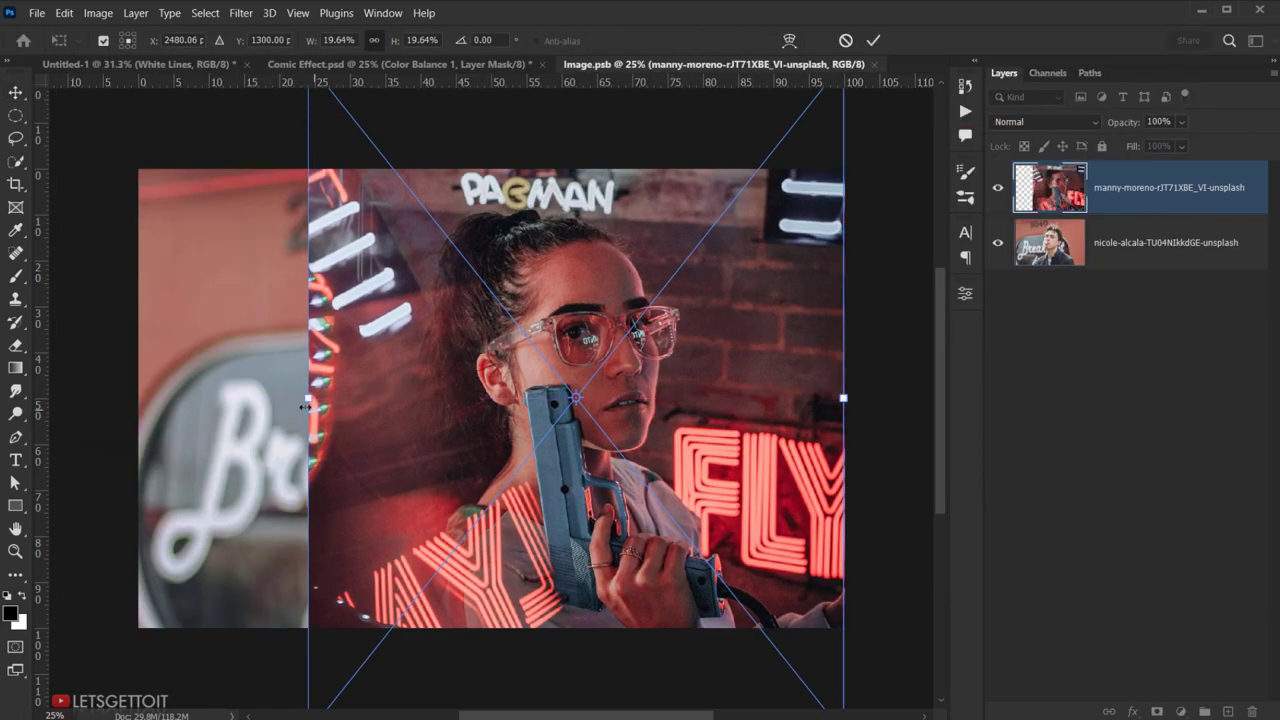
left_click_drag(308, 398, 138, 400)
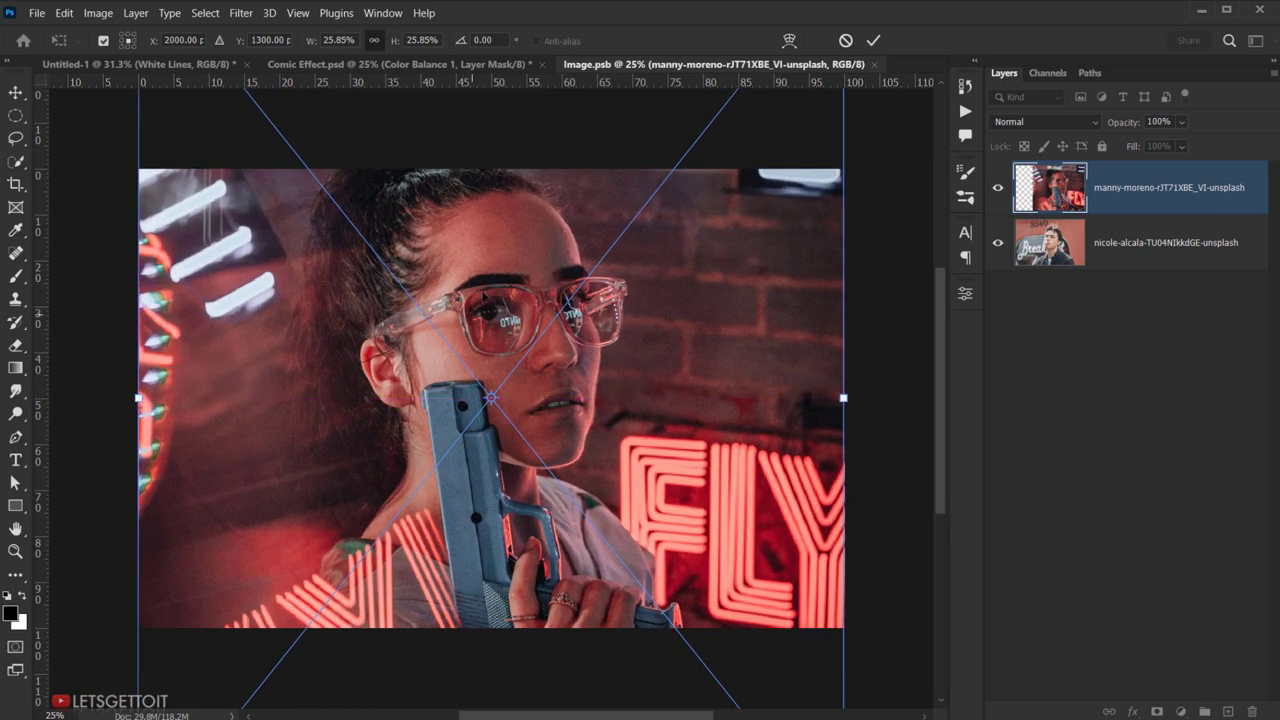
left_click_drag(490, 287, 490, 325)
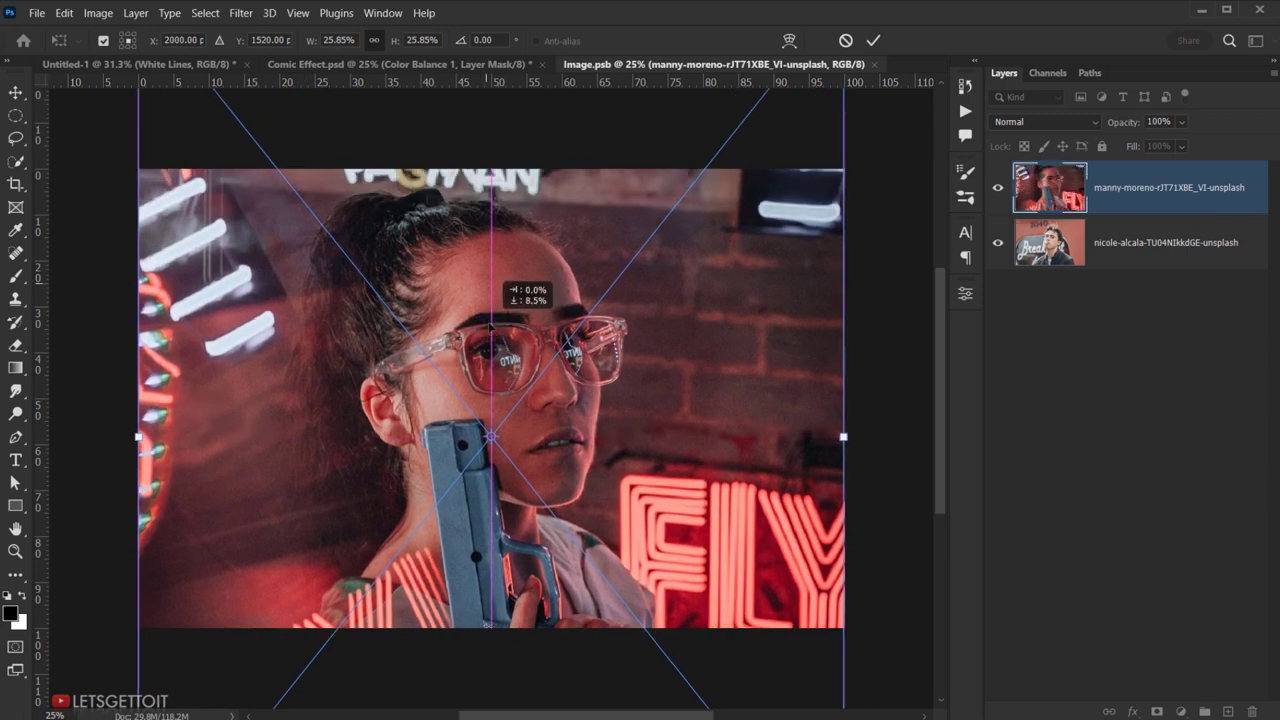
left_click(875, 41)
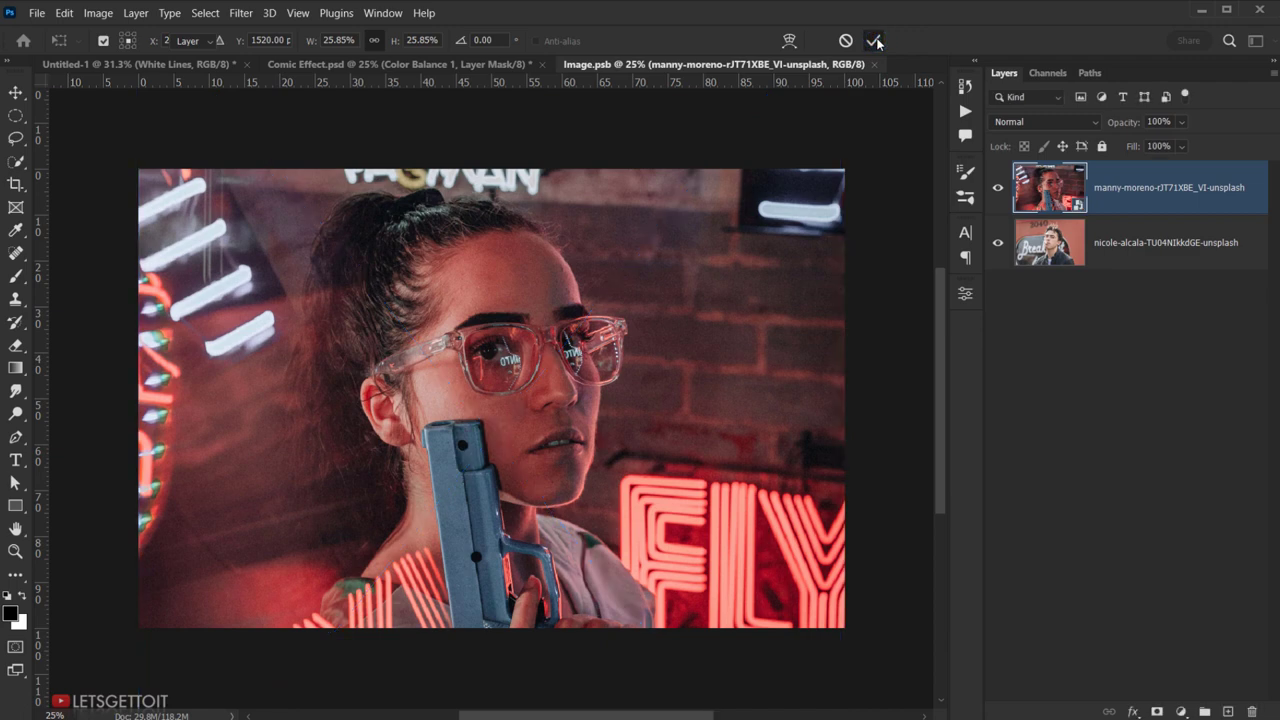
left_click(884, 64)
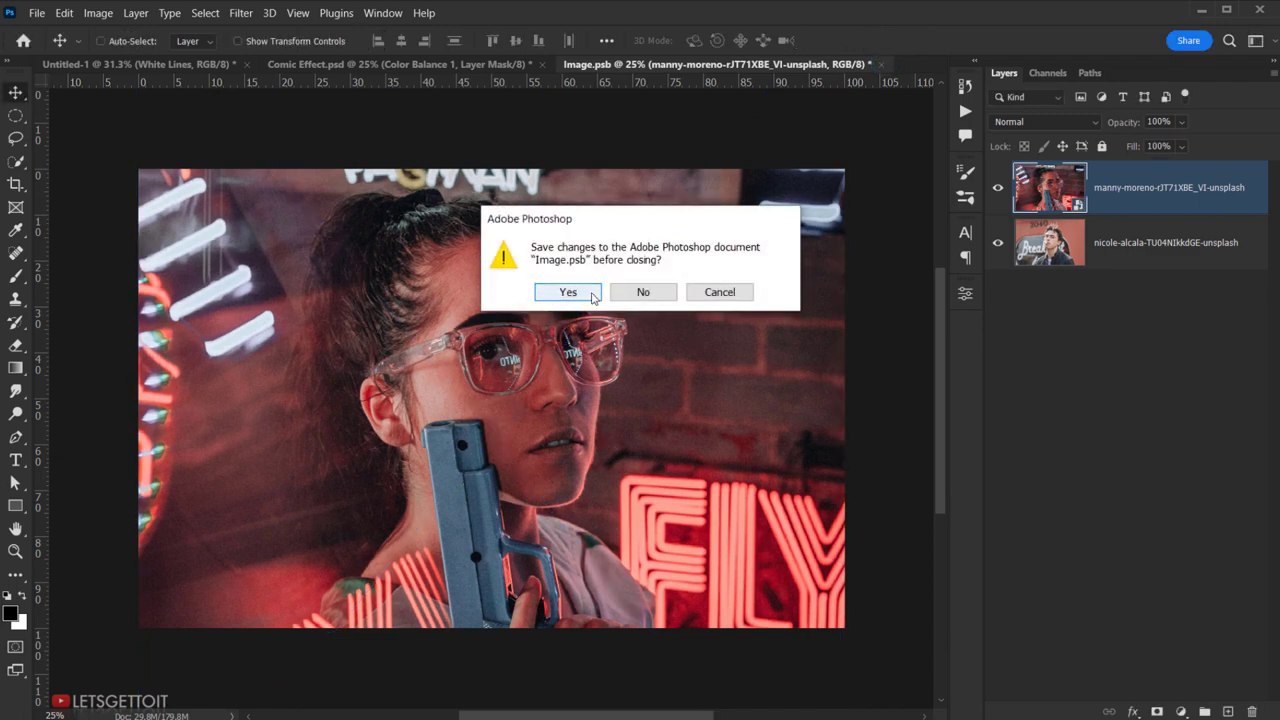
left_click(594, 297)
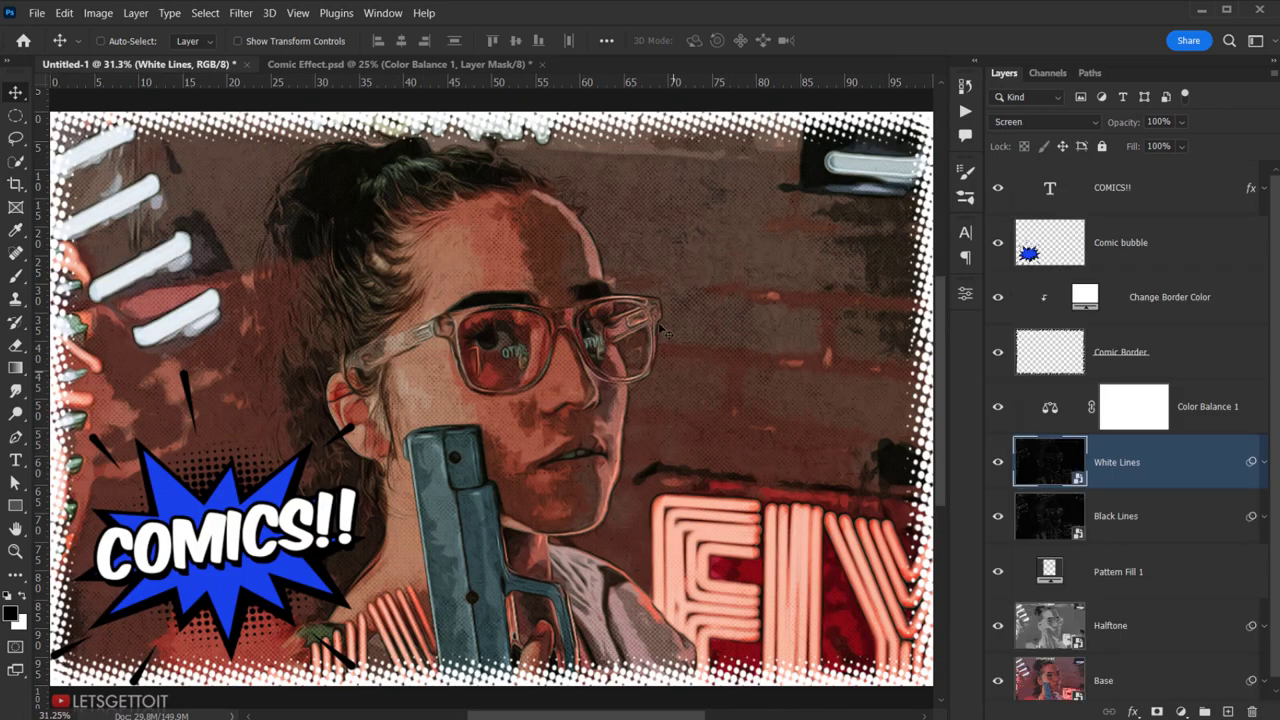
Step: Preview the comic artwork full-screen with panels hidden, first with the glasses photo, then the original
key("Tab")
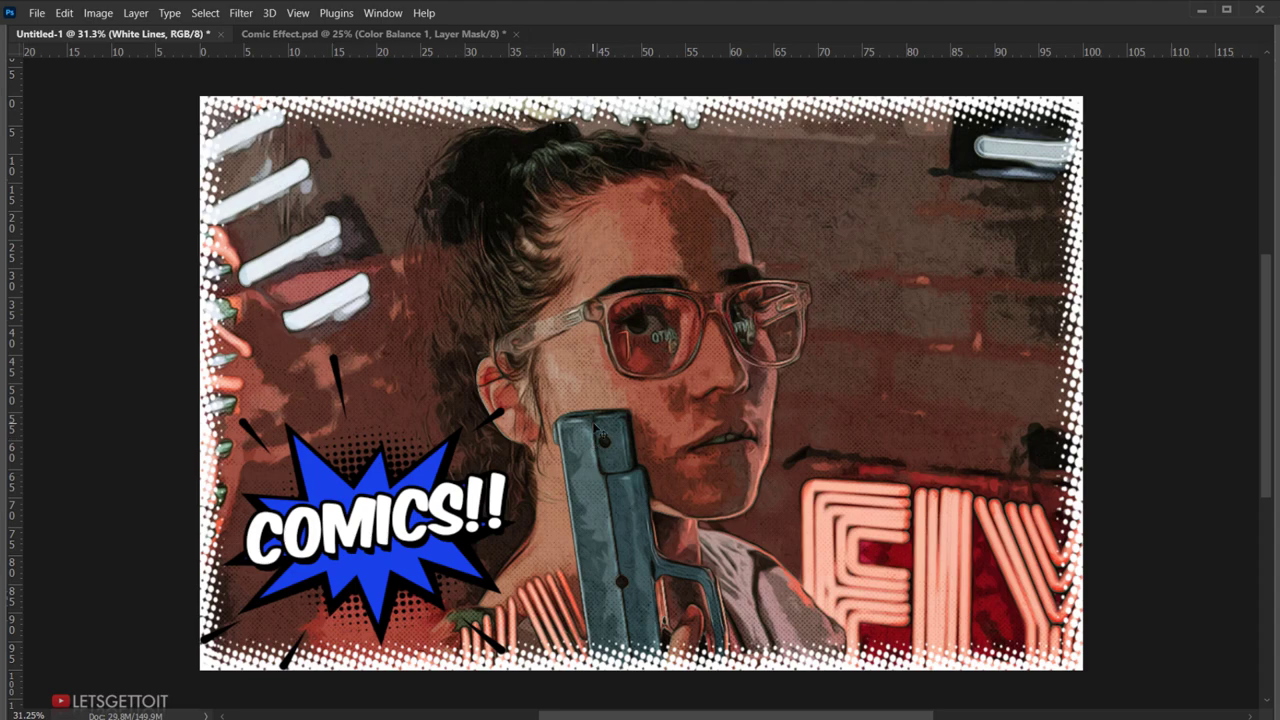
scroll(597, 430, "up", 2)
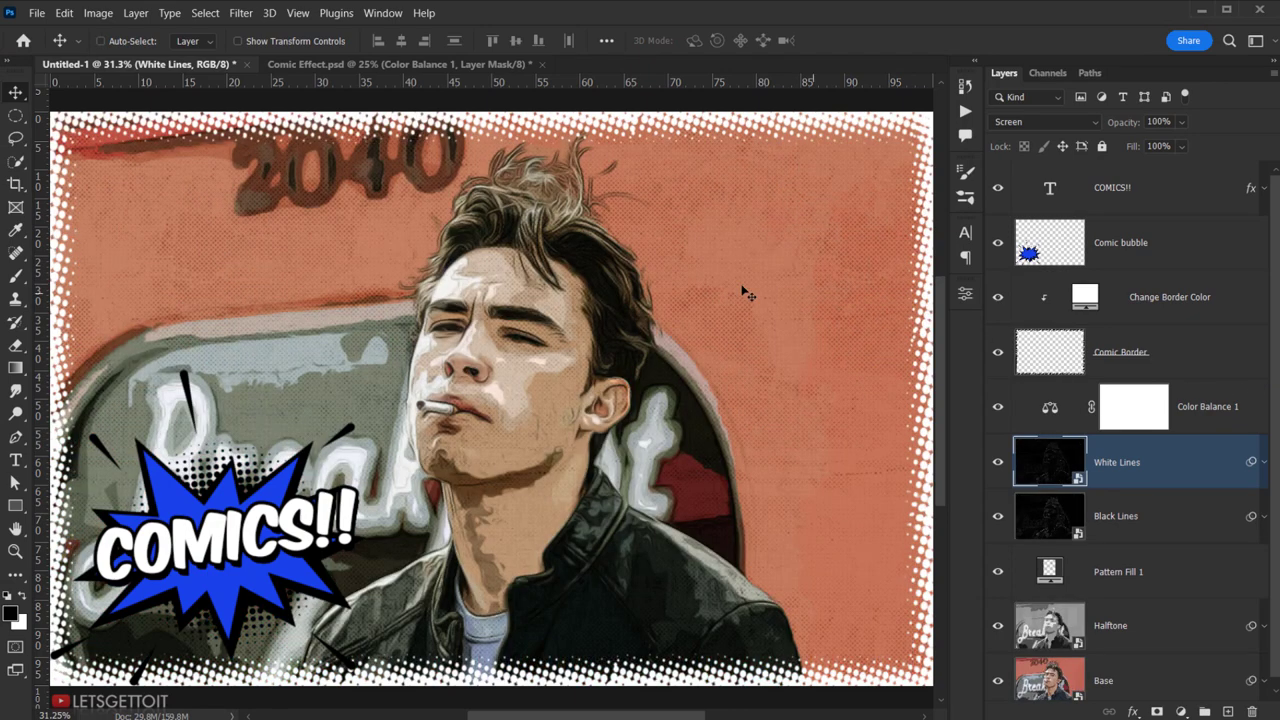
key("Tab")
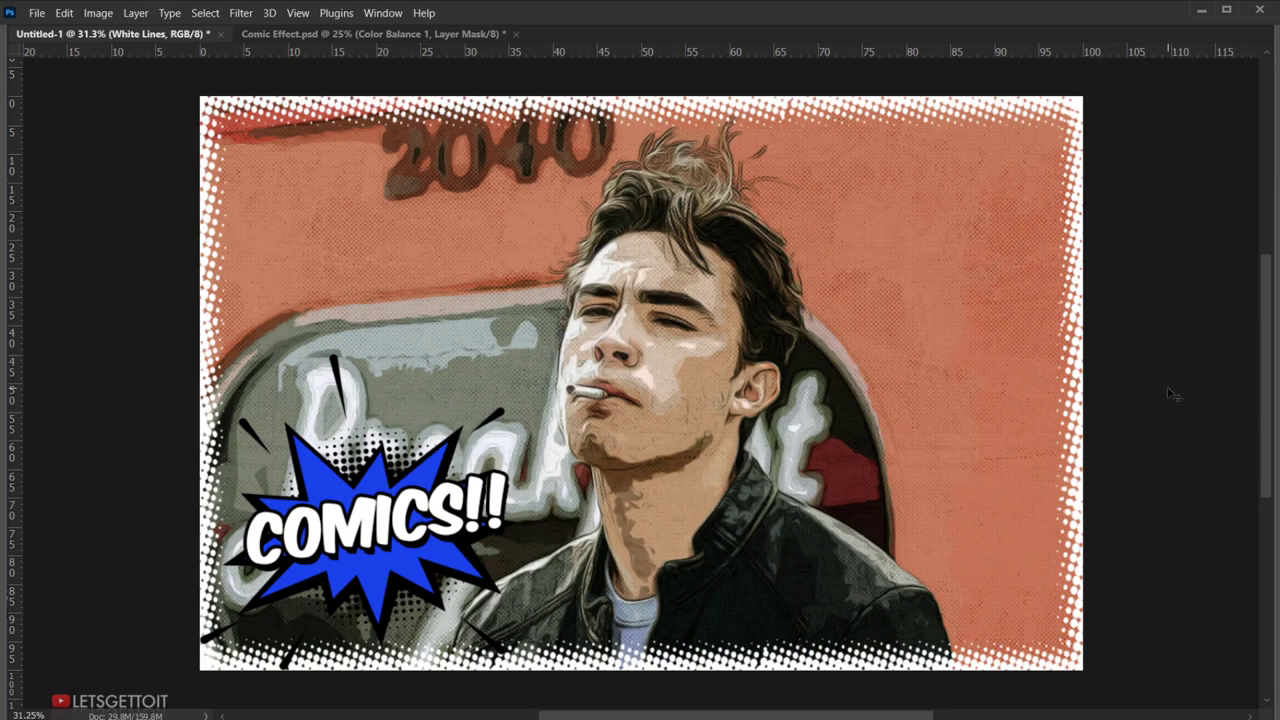